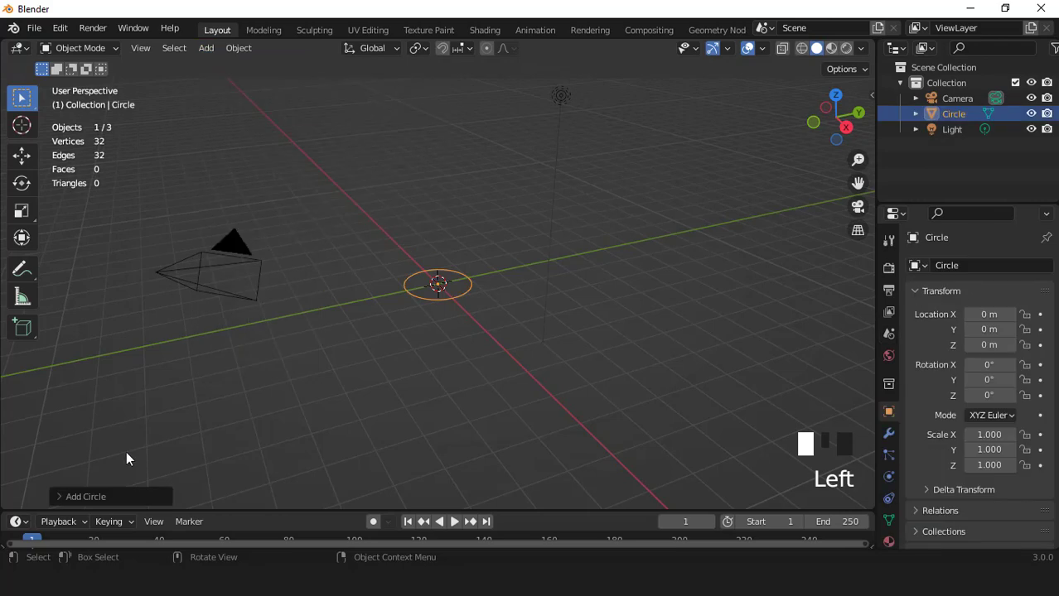
- Set the new circle's vertex count to 46
click(58, 497)
click(199, 327)
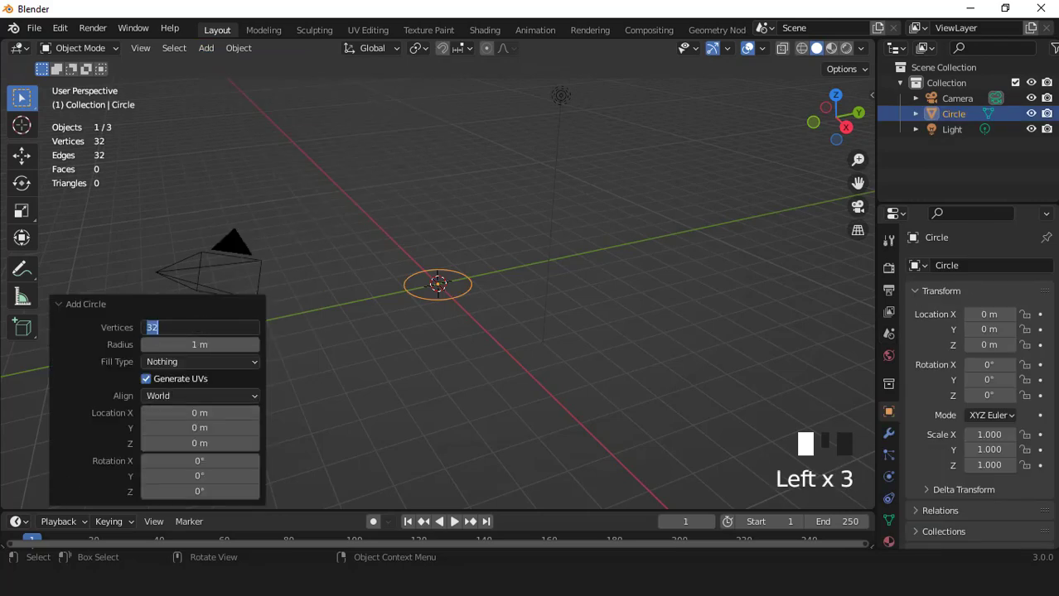
text(46)
key(Return)
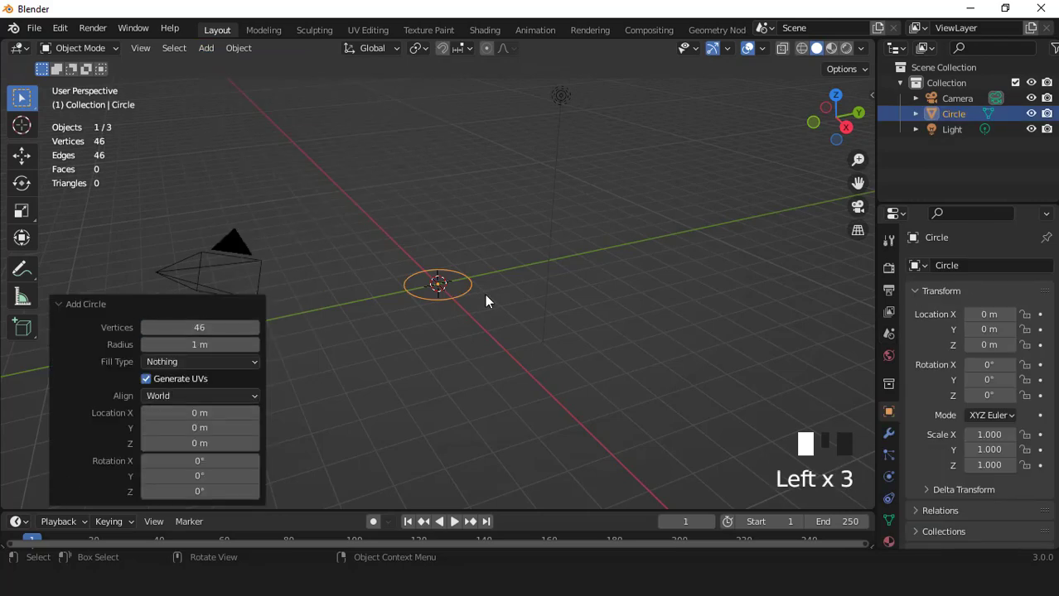
- Checker-deselect every other vertex of the circle and scale the selected ones inward to about 0.933 for a zigzag outline
scroll(485, 292, up, 6)
key(Tab)
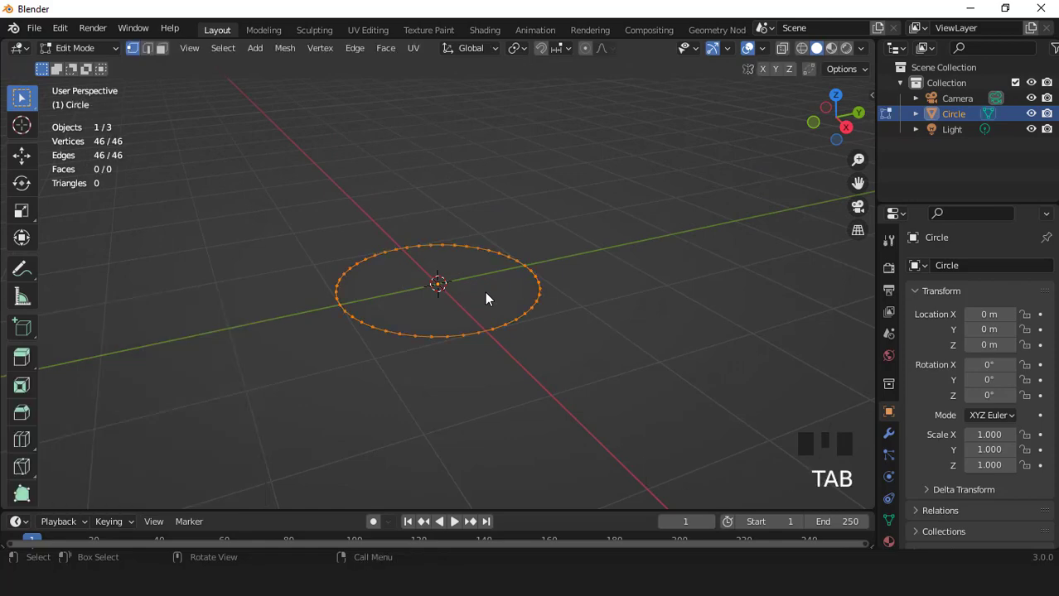
key(KP_7)
scroll(484, 291, up, 1)
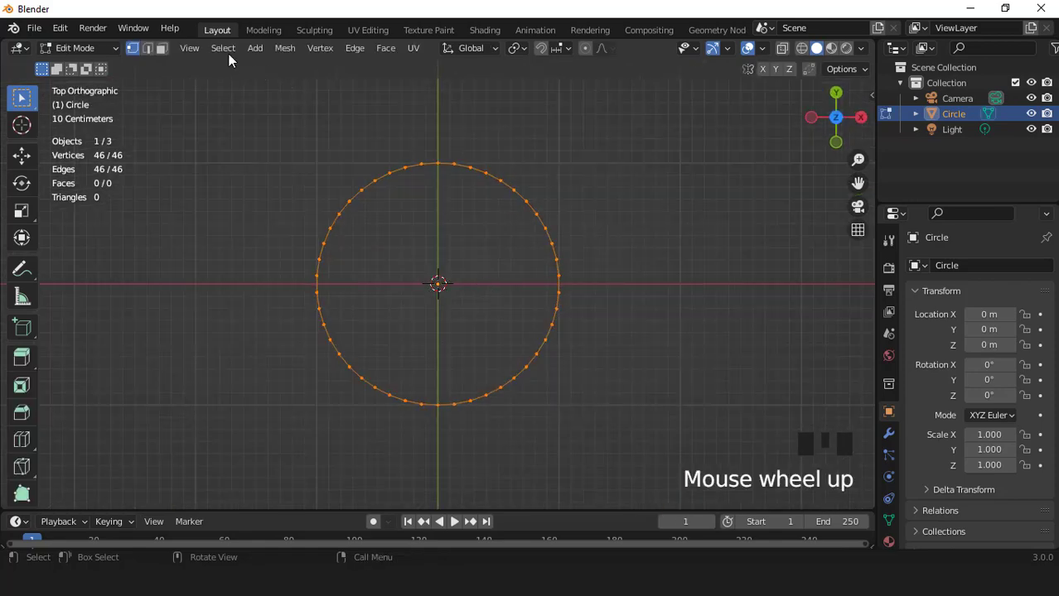
click(226, 50)
click(257, 185)
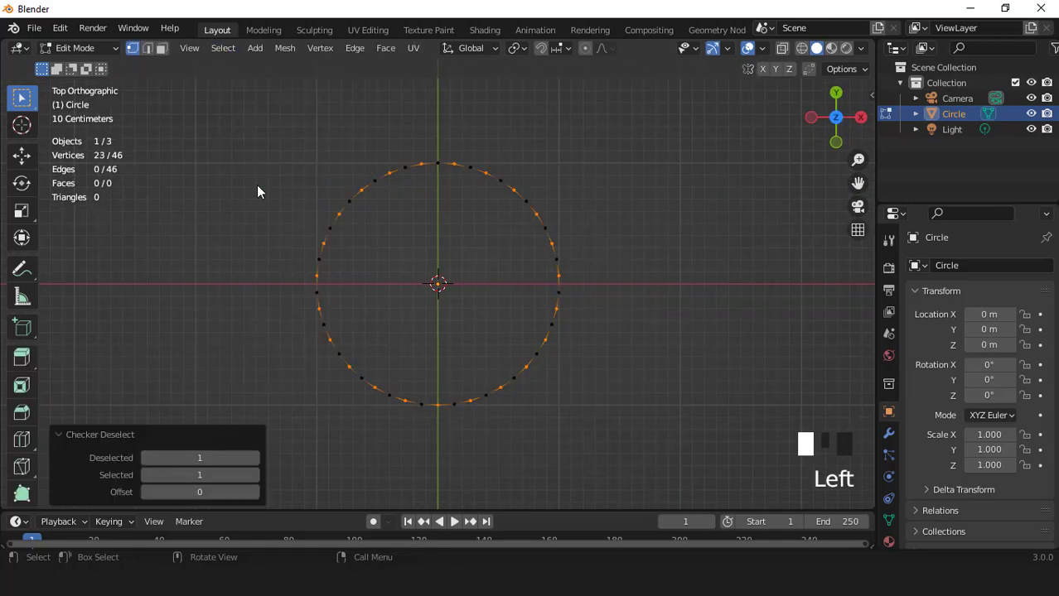
scroll(522, 308, up, 1)
key(s)
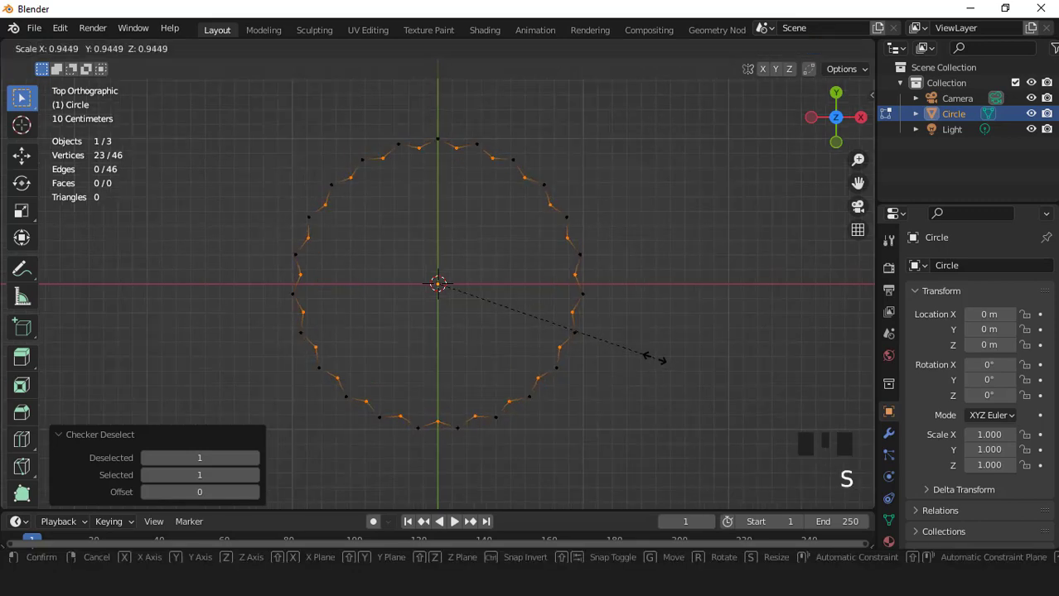
click(652, 356)
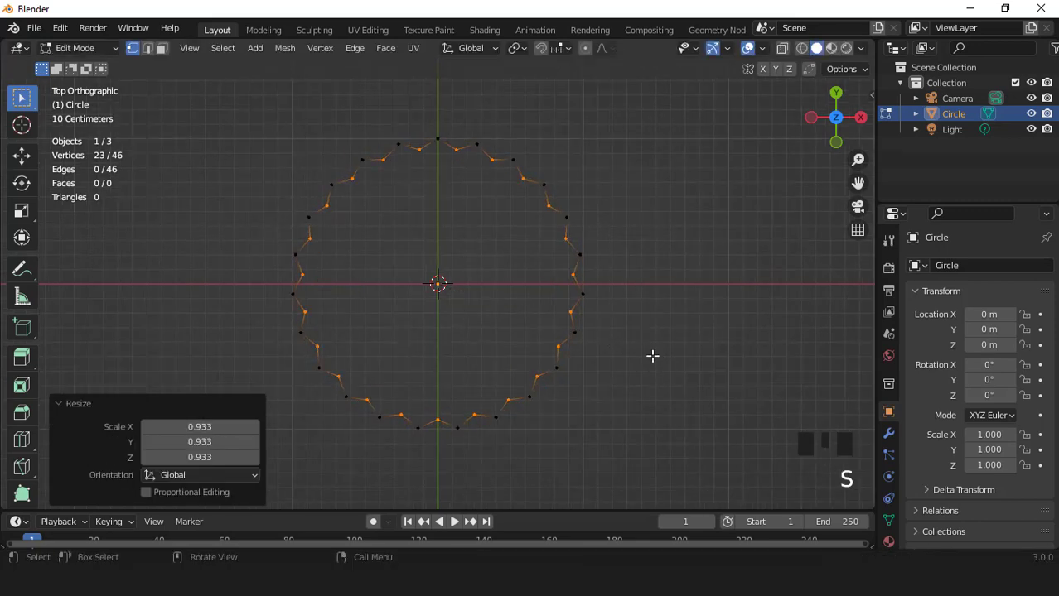
- Extrude the whole zigzag outline in place and scale the new ring inward to about 0.926
key(a)
scroll(590, 343, down, 2)
scroll(599, 348, up, 1)
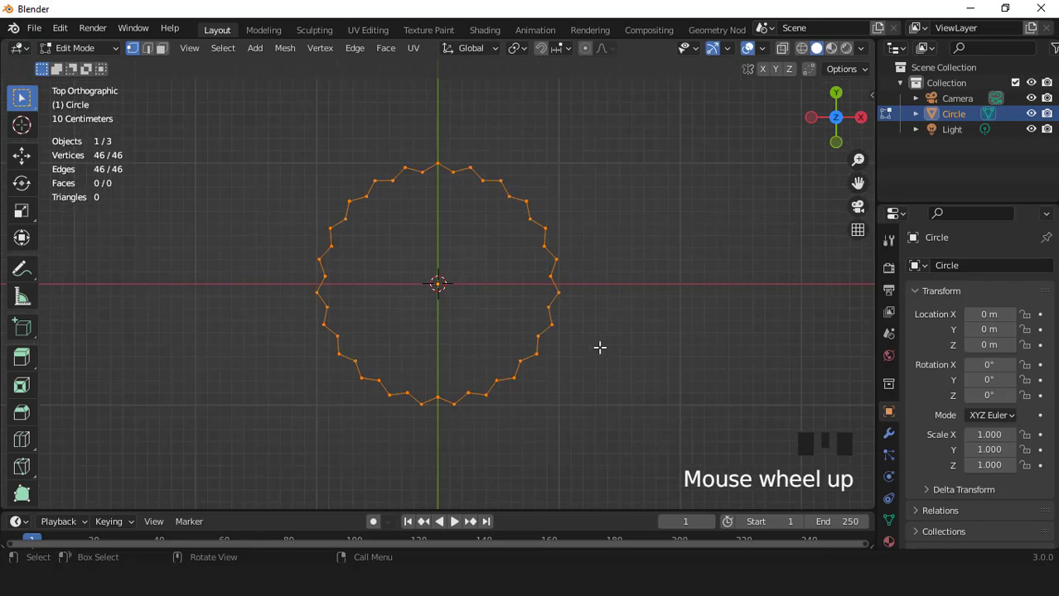
key(e)
right_click(599, 348)
key(s)
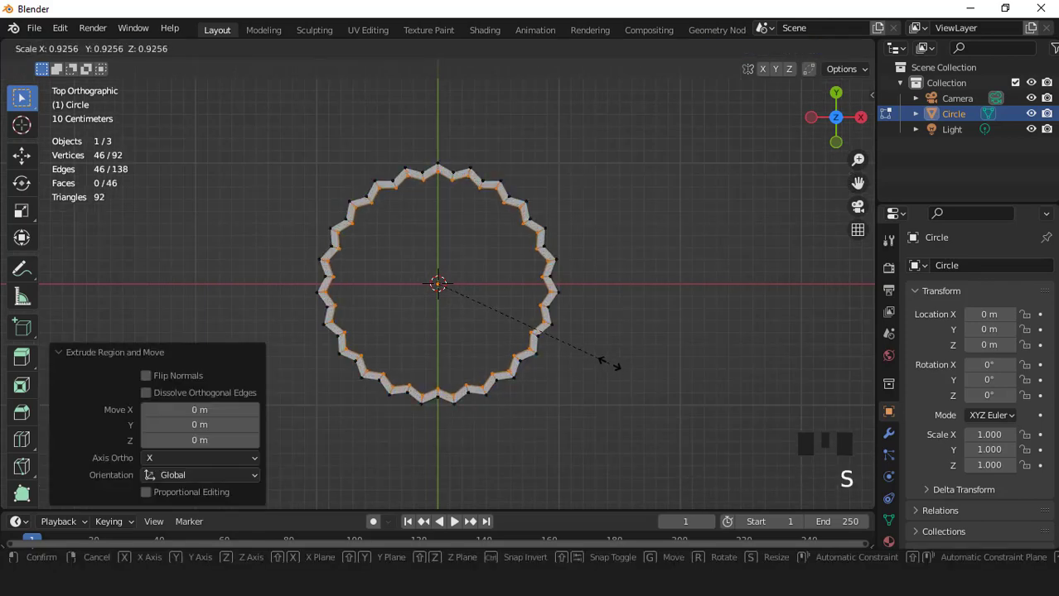
click(610, 363)
- Move the inner ring down along Z by about 0.022 m
key(KP_1)
scroll(609, 293, up, 2)
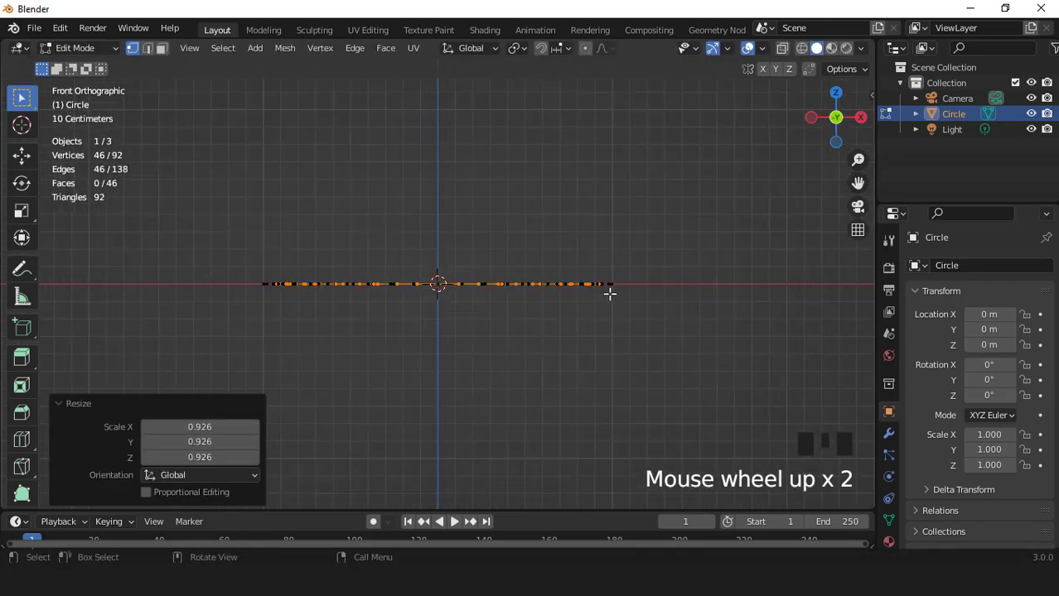
key(g)
key(z)
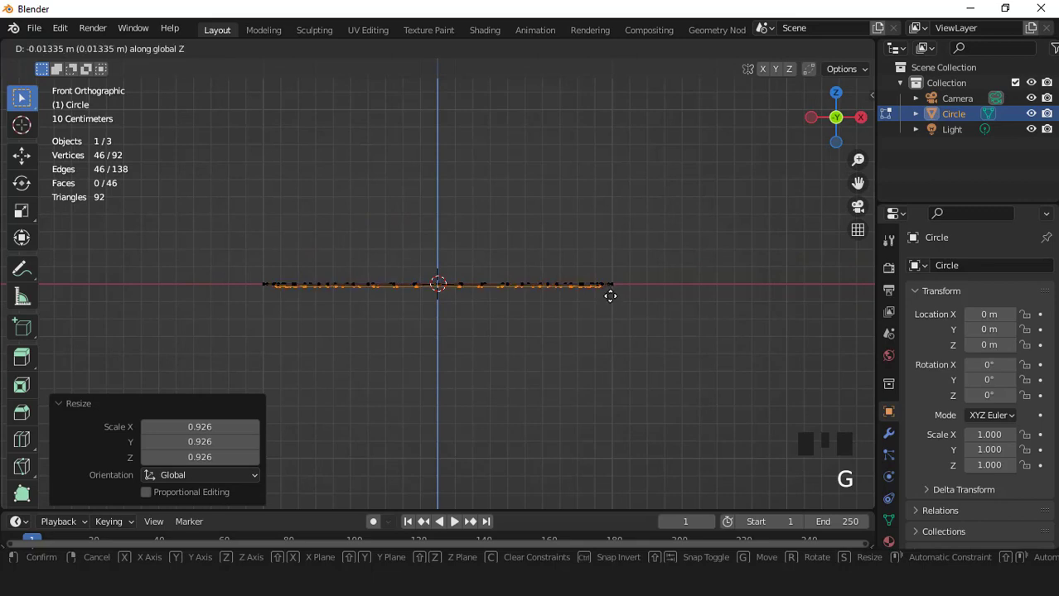
click(610, 297)
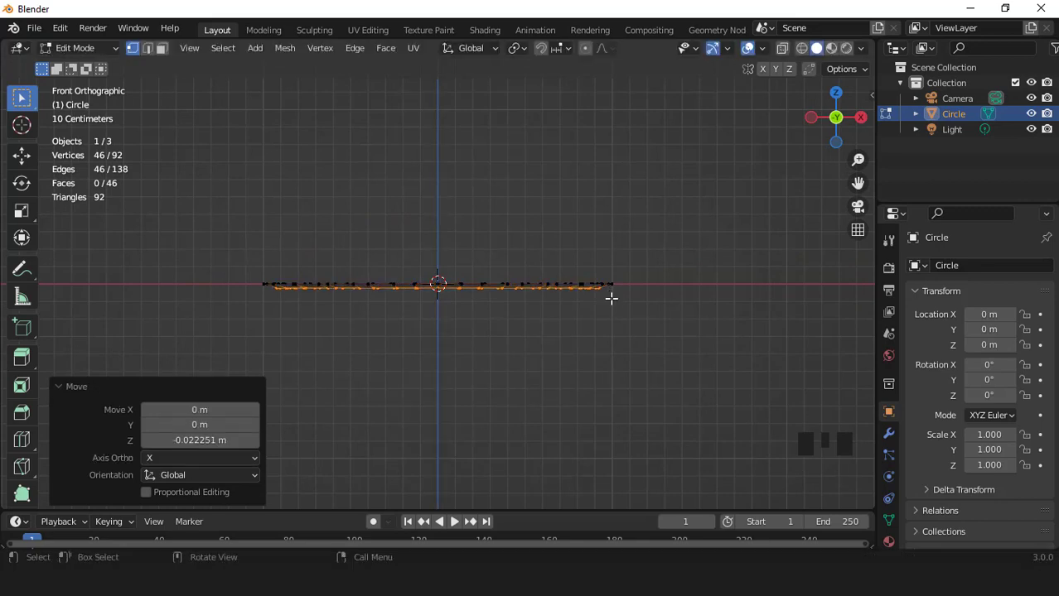
- Extrude the inner ring again and scale it inward to leave a small central opening in the base
key(KP_7)
key(e)
key(s)
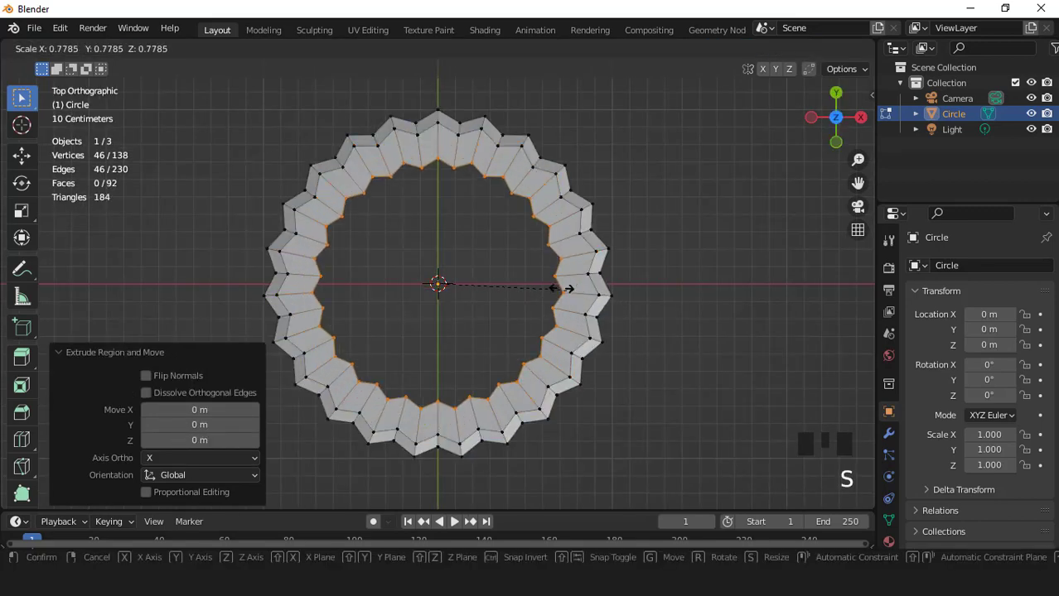
click(518, 282)
- Fill the central opening with a face and poke it into triangles meeting at the centre
key(f)
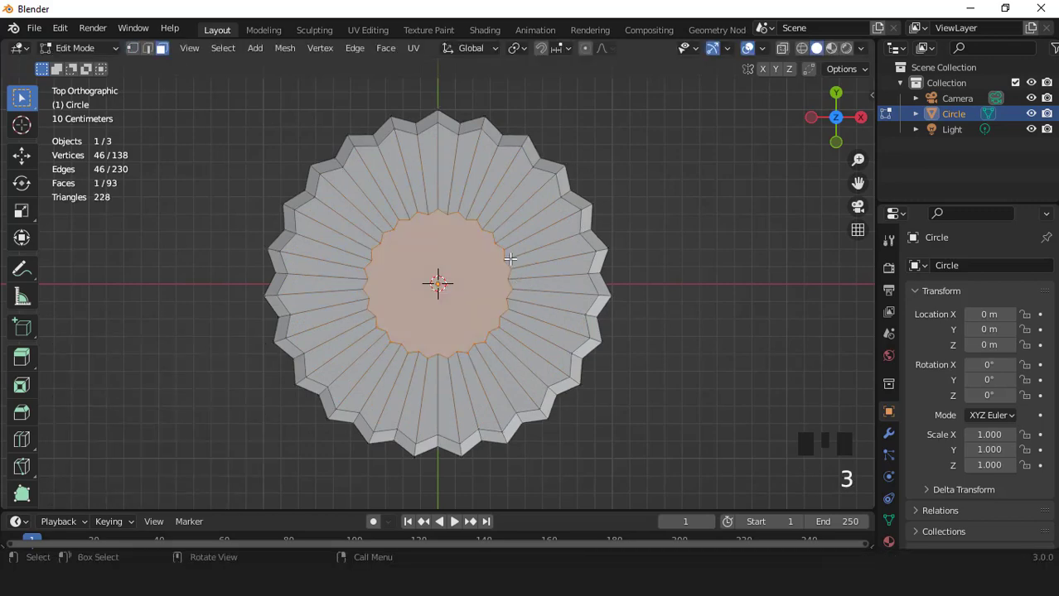
right_click(491, 198)
click(447, 301)
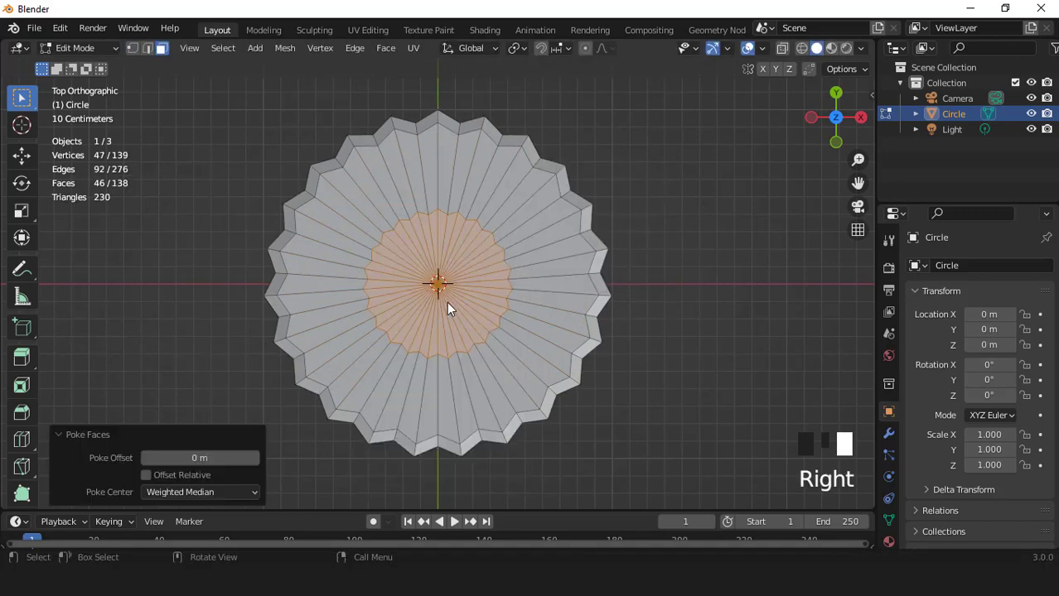
- Select the outermost zigzag edge loop and extrude it upward about 1.66 m to form the cup's wall
key(2)
triple_click(602, 283)
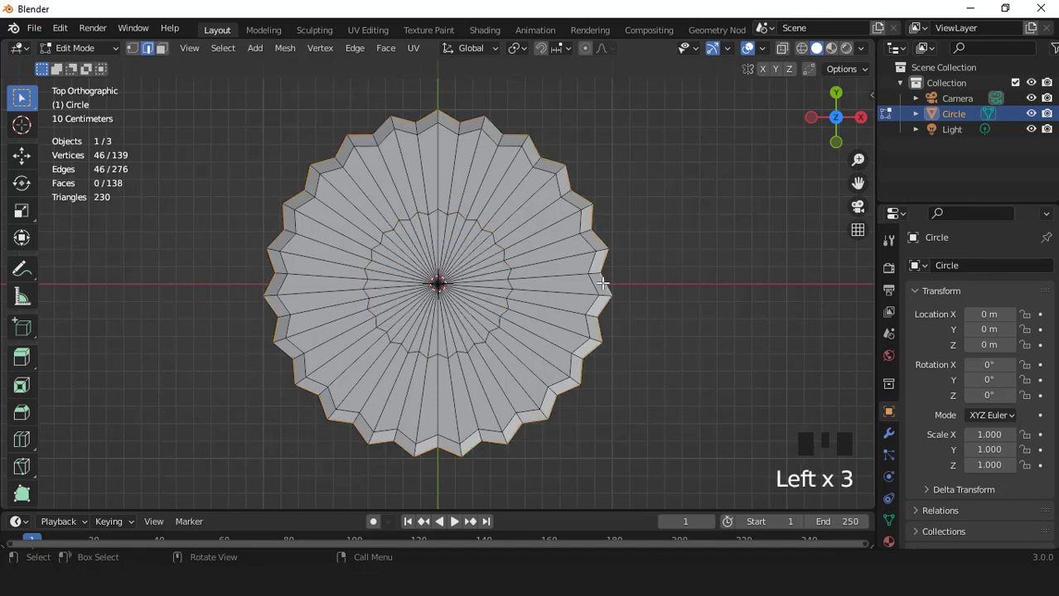
key(KP_1)
scroll(602, 281, down, 3)
key(e)
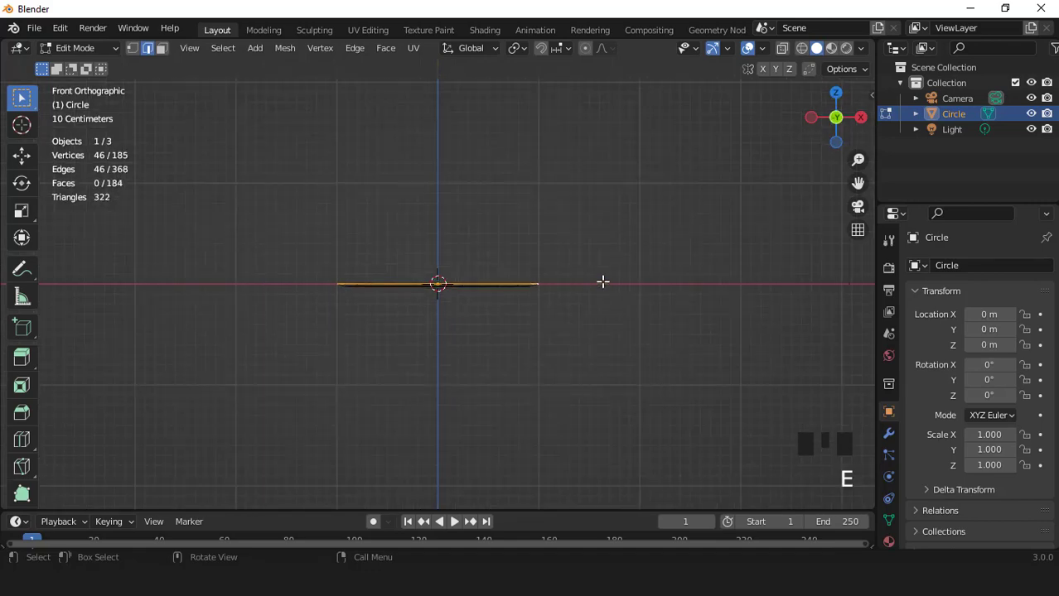
click(591, 115)
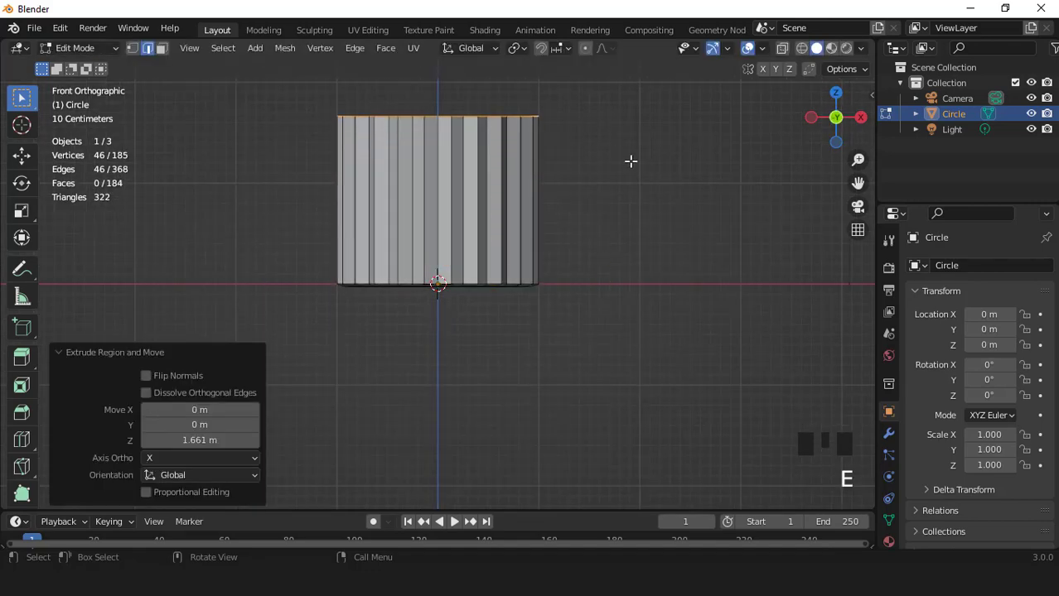
- Scale the upper rim outward to about 1.132 so the cup's wall flares
key(s)
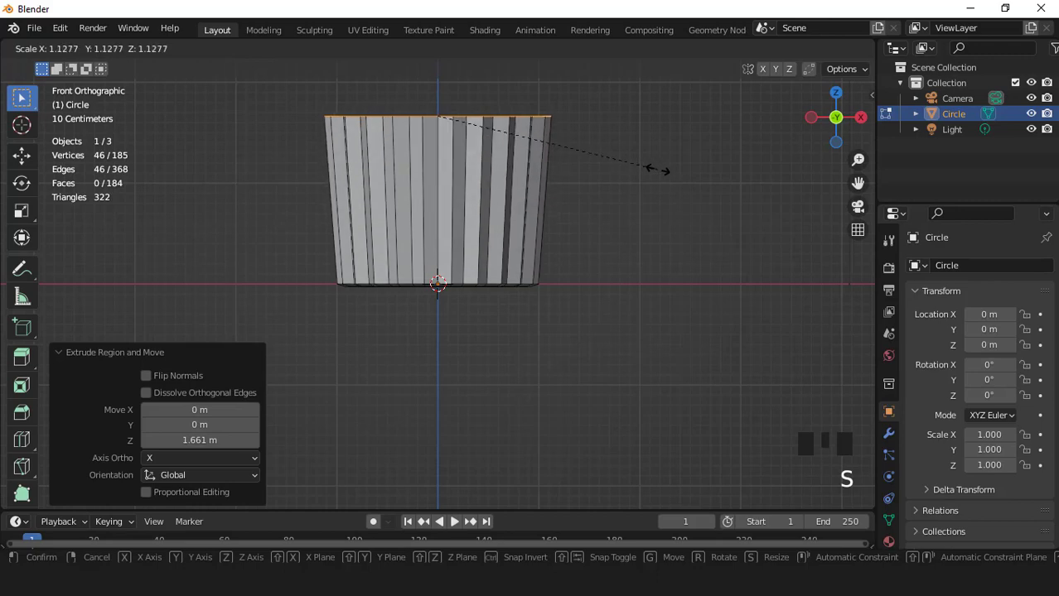
click(662, 170)
middle_drag(662, 171, 518, 239)
scroll(515, 303, up, 3)
scroll(514, 302, down, 2)
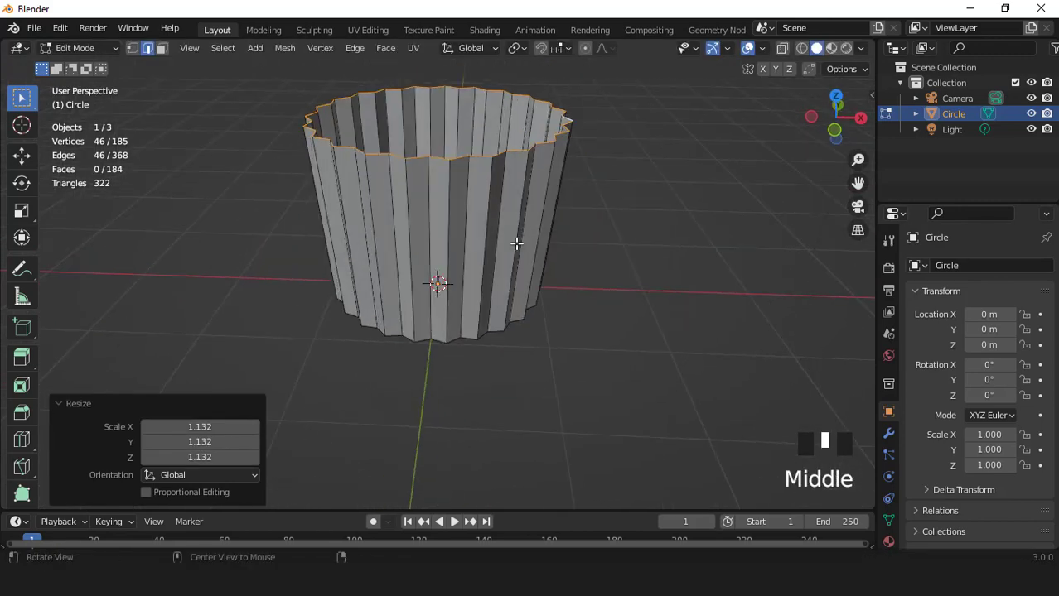
- Return to Object Mode and add a Solidify modifier to the cup
key(Tab)
scroll(517, 244, up, 2)
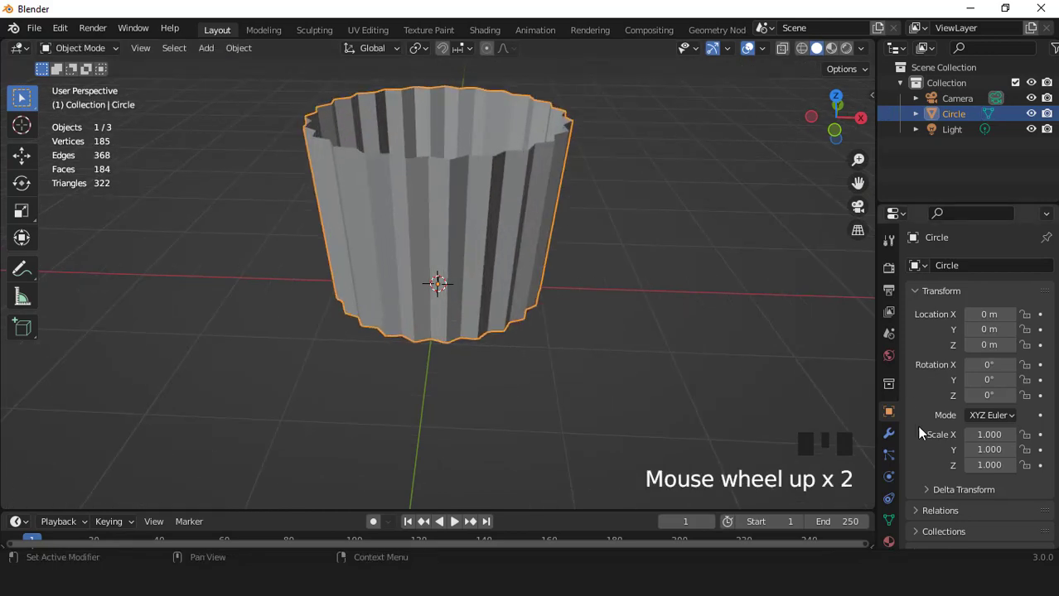
click(889, 434)
click(919, 261)
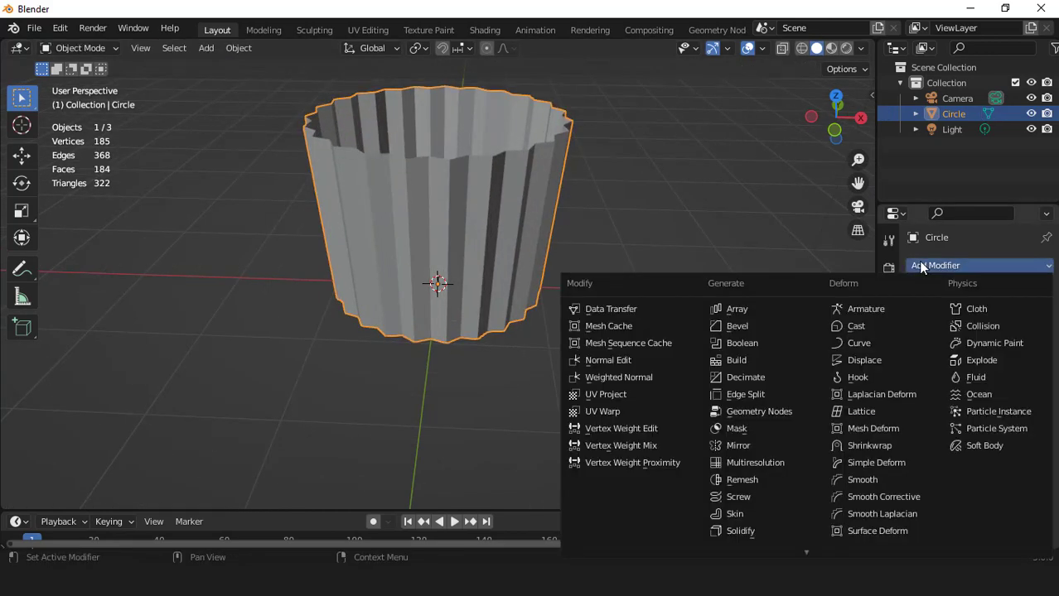
click(746, 529)
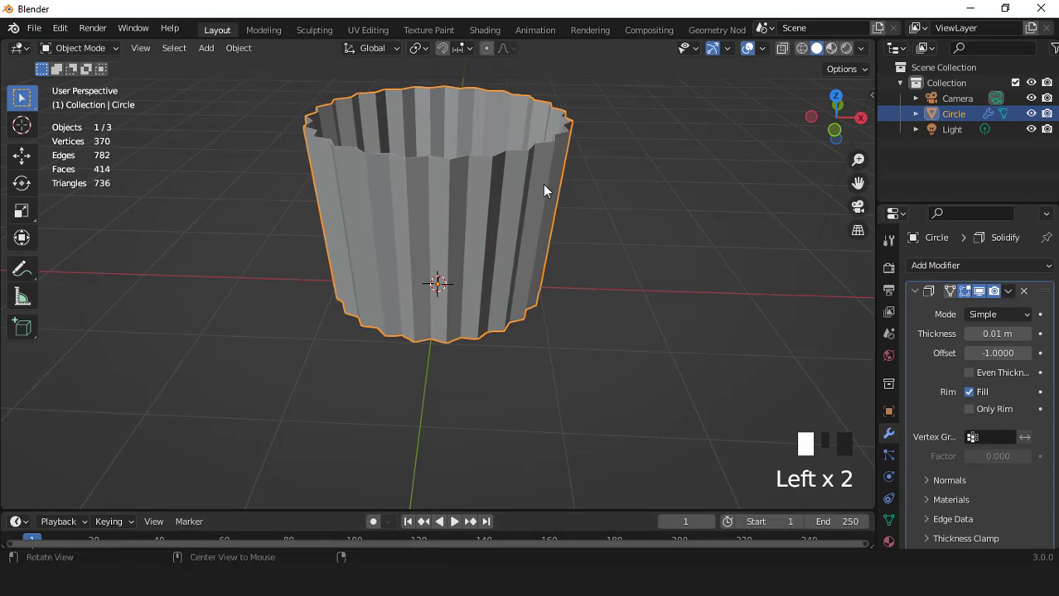
- Set the Solidify thickness to 0.02 m and apply the modifier
middle_drag(542, 184, 544, 245)
scroll(646, 234, up, 1)
click(1027, 334)
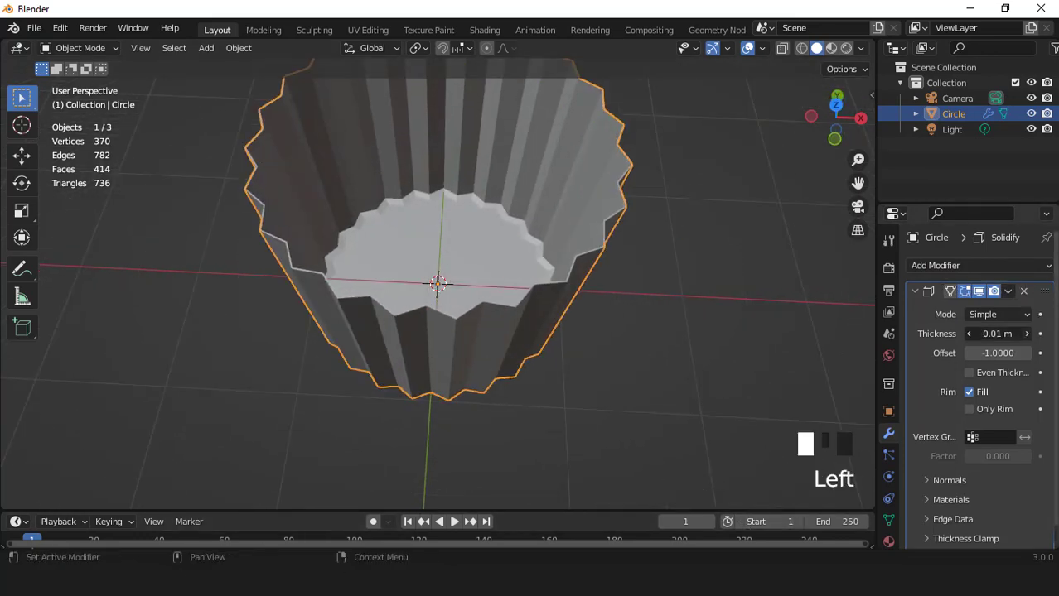
click(1027, 334)
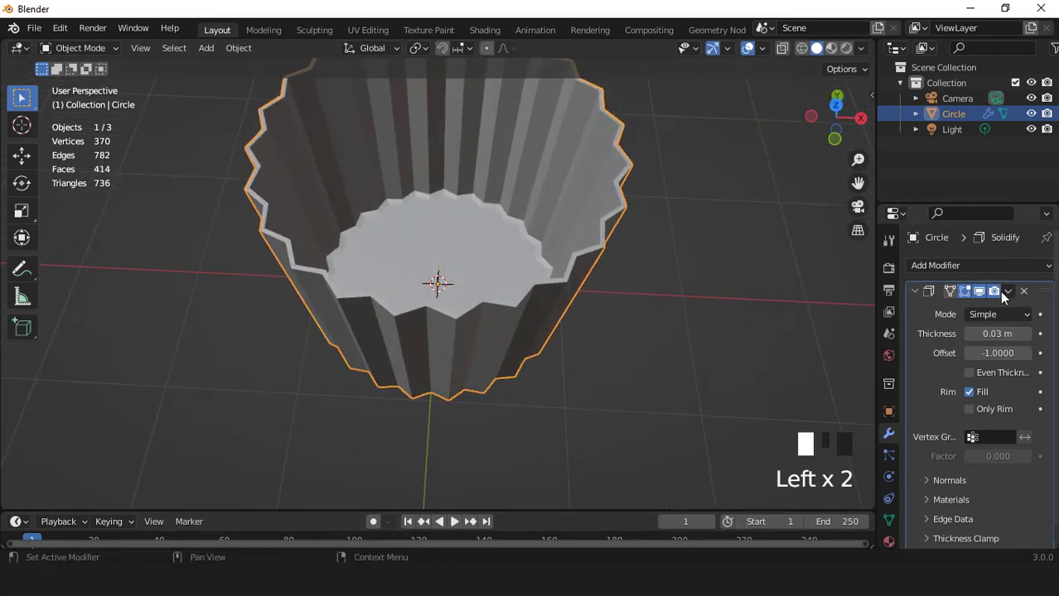
click(968, 333)
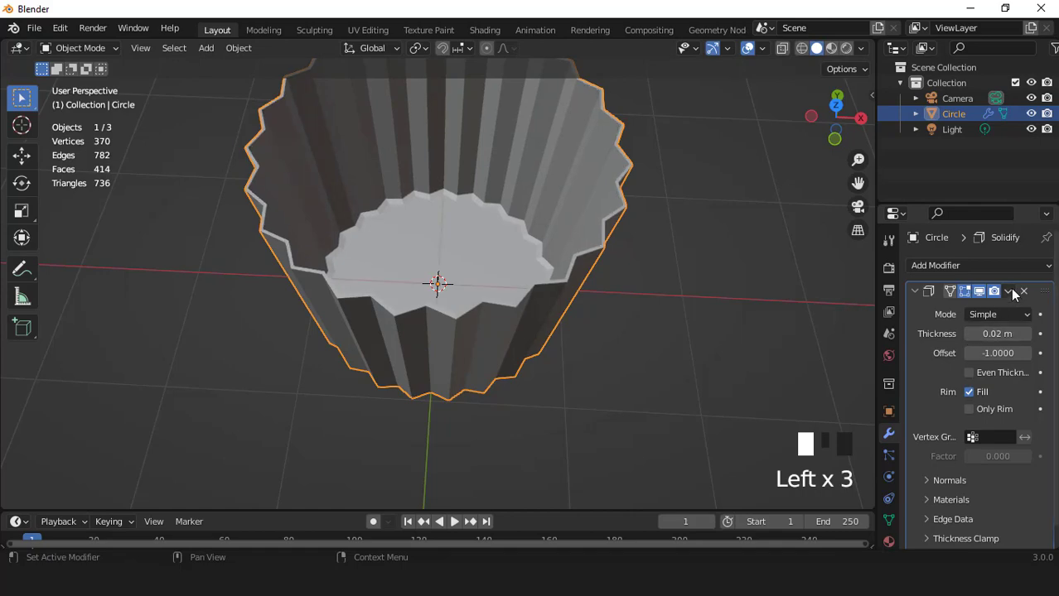
click(1008, 291)
click(937, 303)
- Add one loop cut around the cup's rim, along the middle of the wall thickness, and return to Object Mode
scroll(523, 269, up, 2)
key(Tab)
scroll(534, 291, down, 2)
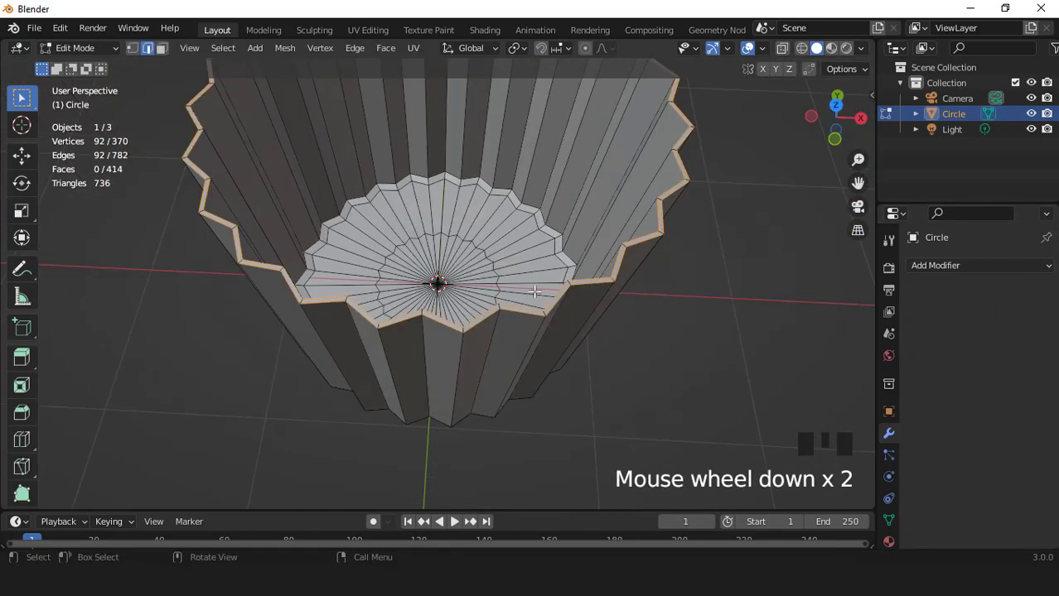
middle_drag(535, 292, 580, 283)
scroll(577, 283, up, 2)
scroll(574, 283, up, 1)
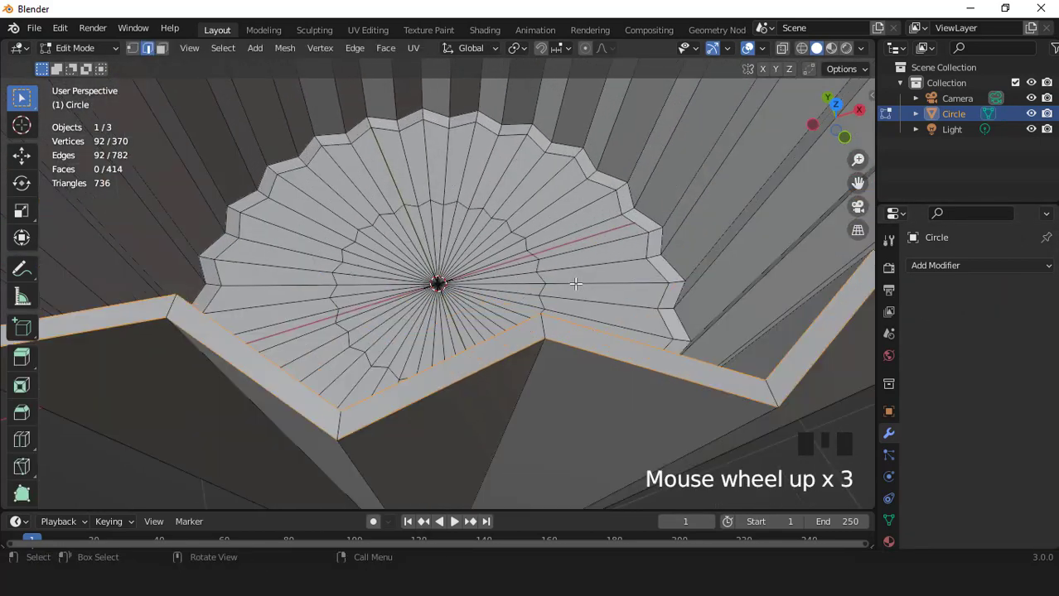
key(ctrl+r)
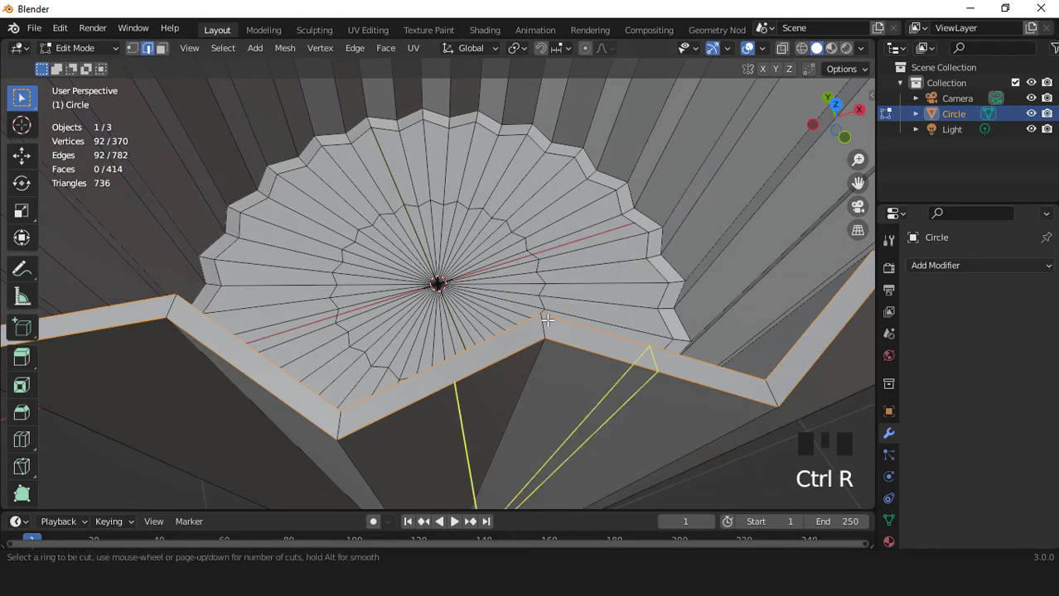
click(547, 320)
click(543, 327)
scroll(539, 328, down, 3)
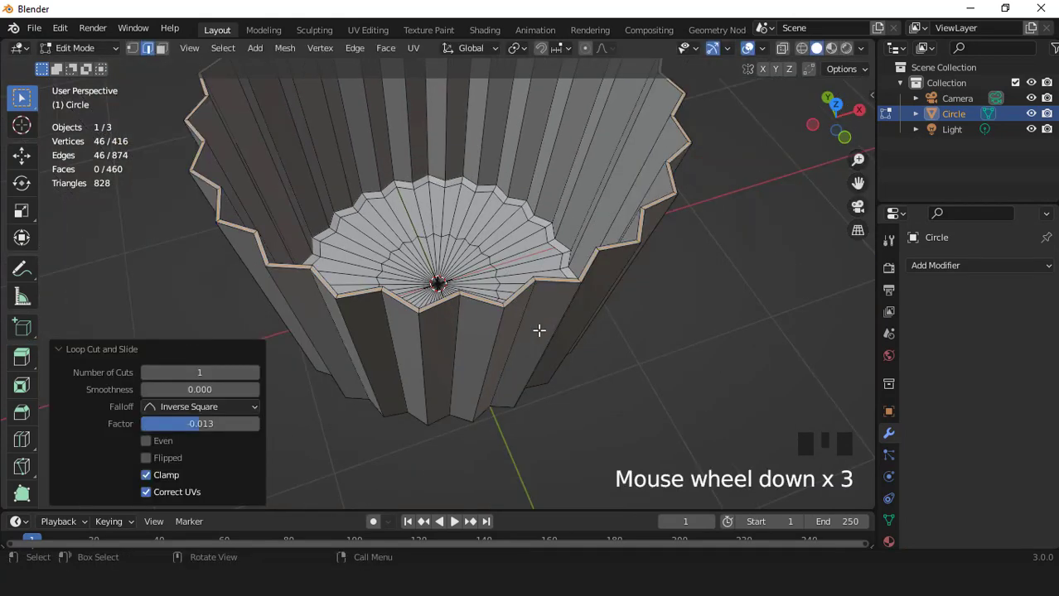
middle_drag(539, 328, 527, 223)
key(Tab)
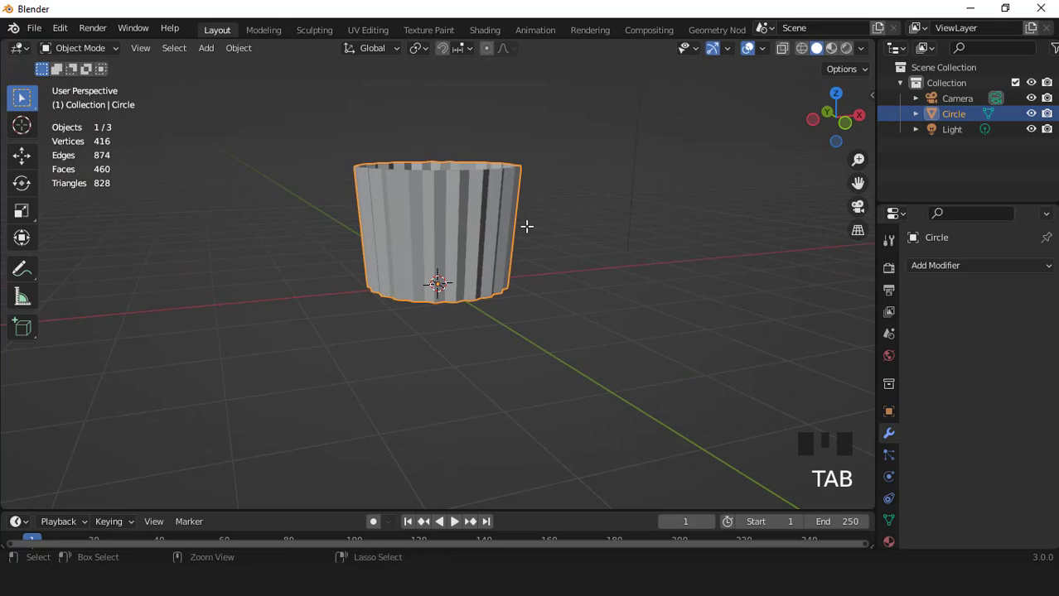
- Add a level 1 Catmull-Clark Subdivision modifier to the cup and shade it smooth
key(ctrl+1)
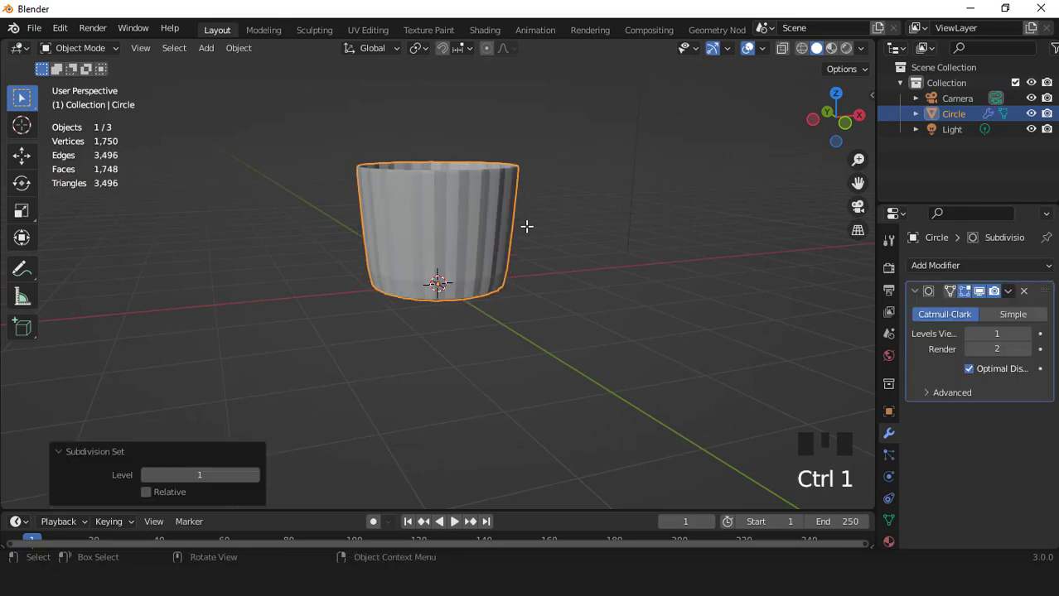
key(KP_1)
scroll(524, 227, up, 1)
right_click(517, 211)
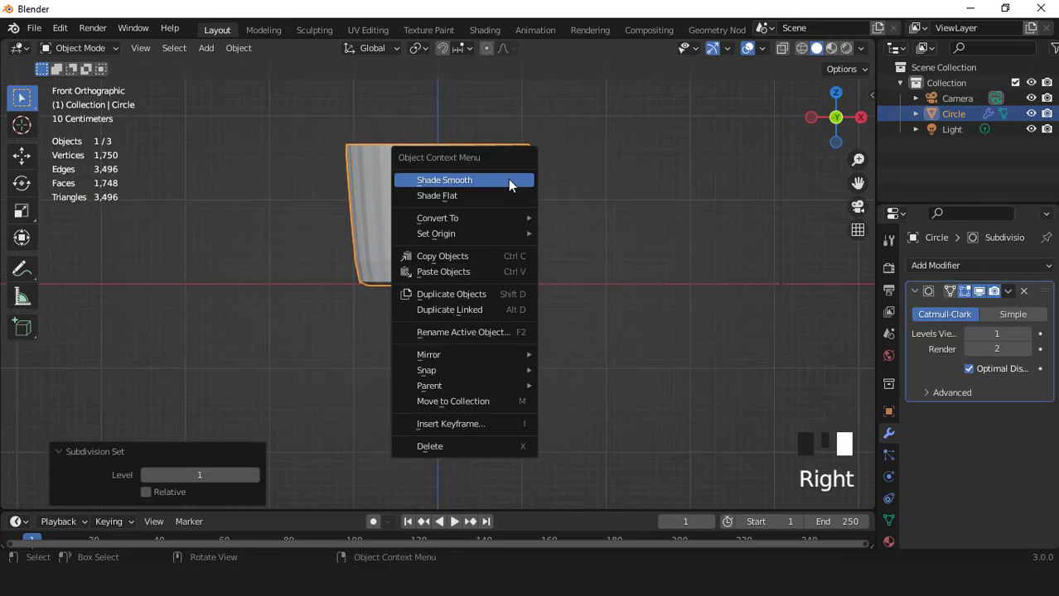
click(508, 179)
- Raise the Subdivision modifier's viewport level to 2
middle_drag(508, 186, 494, 309)
scroll(514, 261, up, 2)
click(1025, 334)
scroll(491, 228, down, 3)
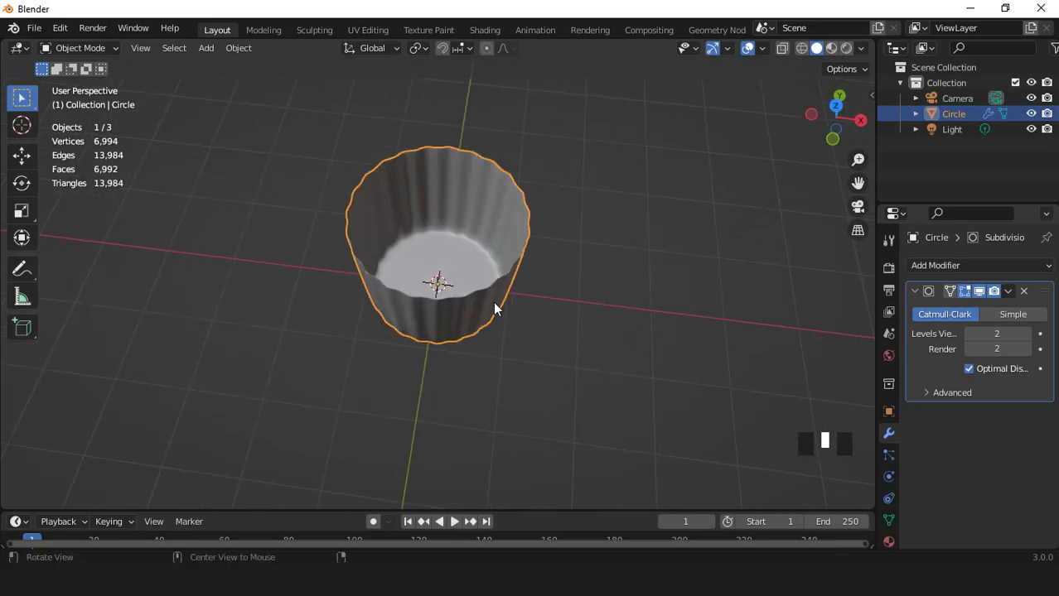
key(KP_1)
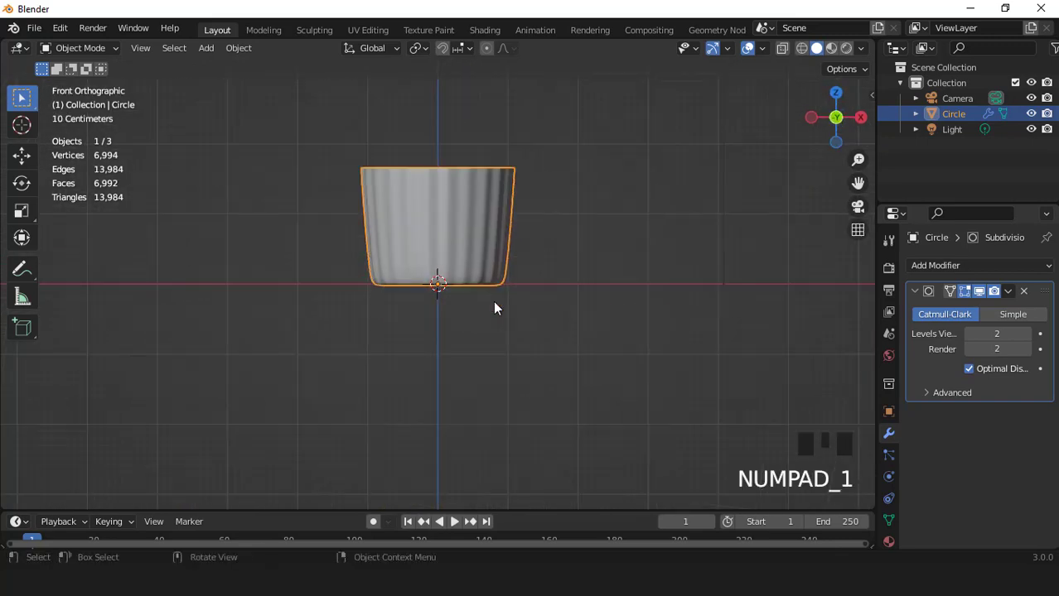
- Enter Edit Mode on the cup and turn off its Subdivision modifier's display in the viewport
shift+middle_drag(494, 306, 575, 315)
scroll(460, 308, up, 3)
key(Tab)
scroll(459, 308, down, 2)
scroll(575, 314, up, 3)
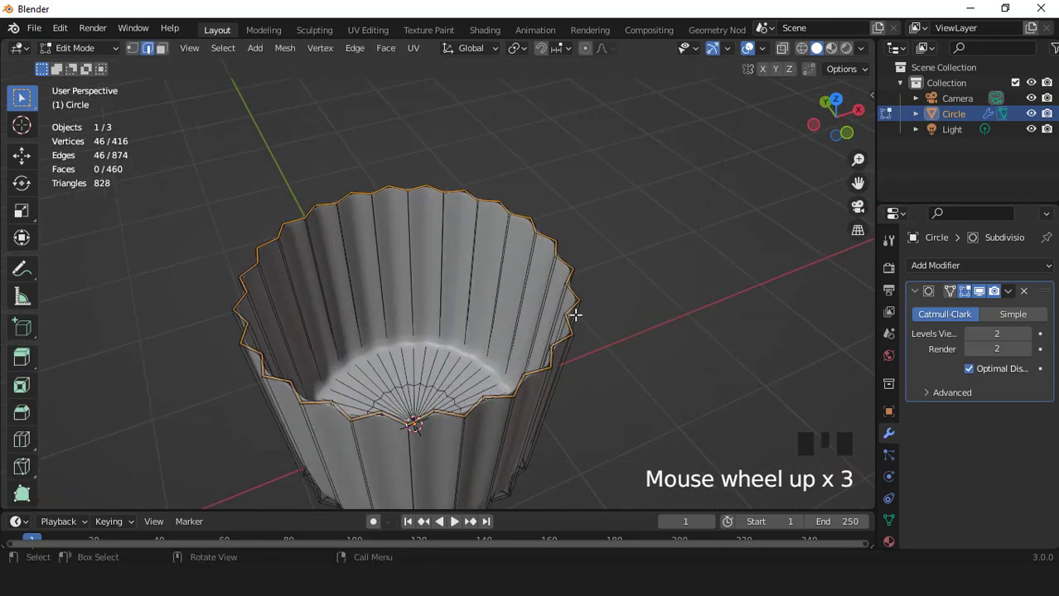
click(976, 293)
scroll(571, 395, up, 3)
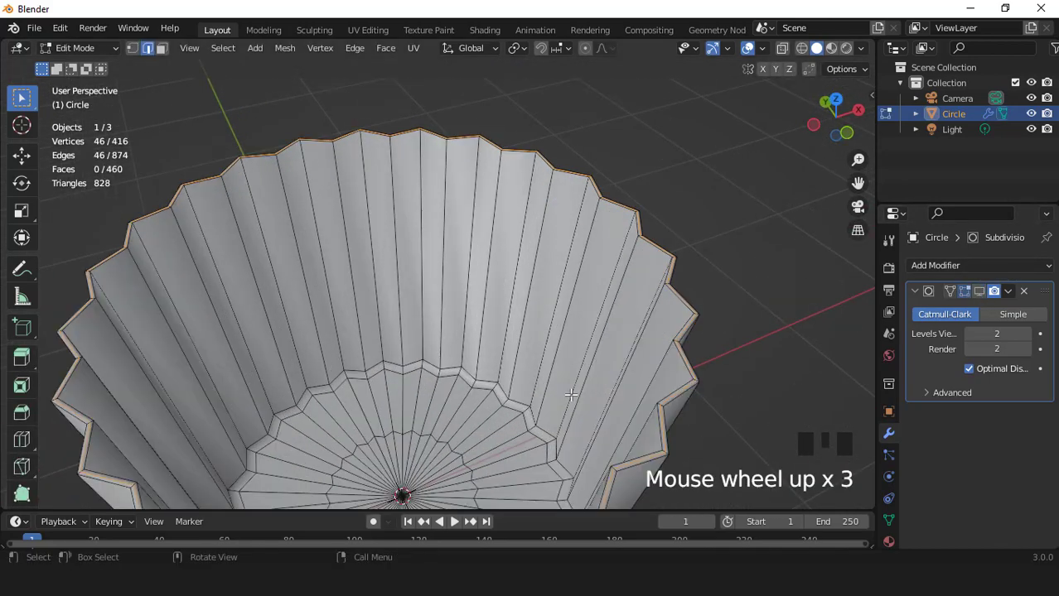
- Duplicate the inner edge loop of the cup's rim in place, separate it into its own object and return to Object Mode
double_click(668, 396)
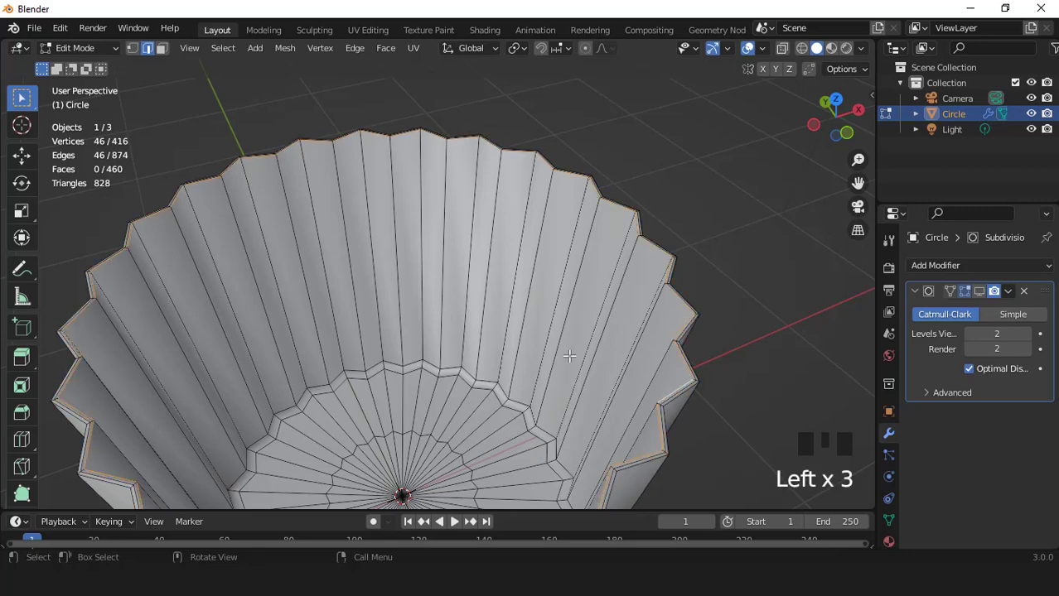
scroll(569, 356, down, 2)
key(shift+d)
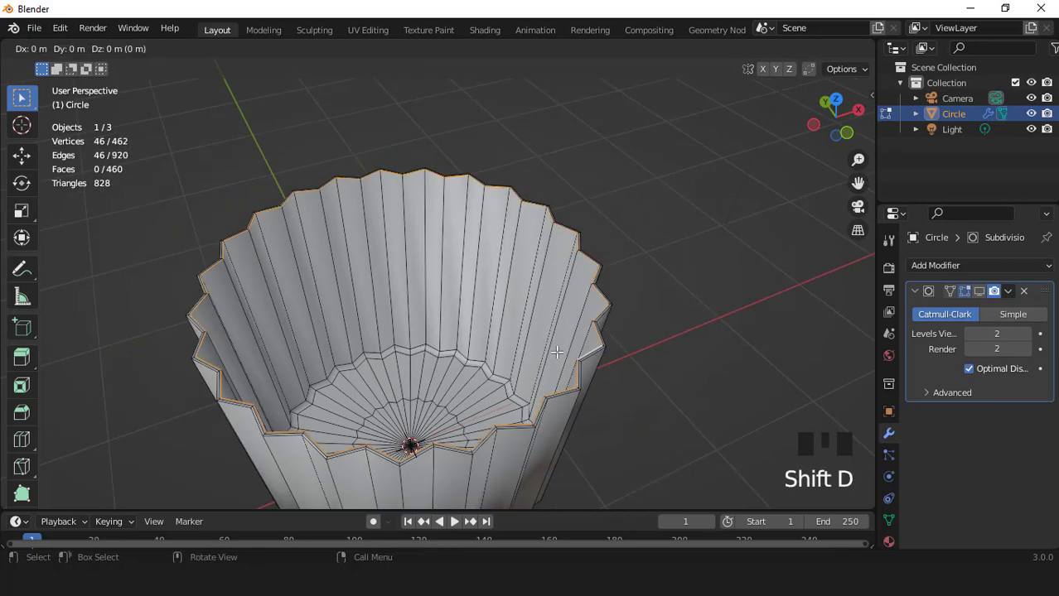
click(556, 352)
key(p)
click(555, 354)
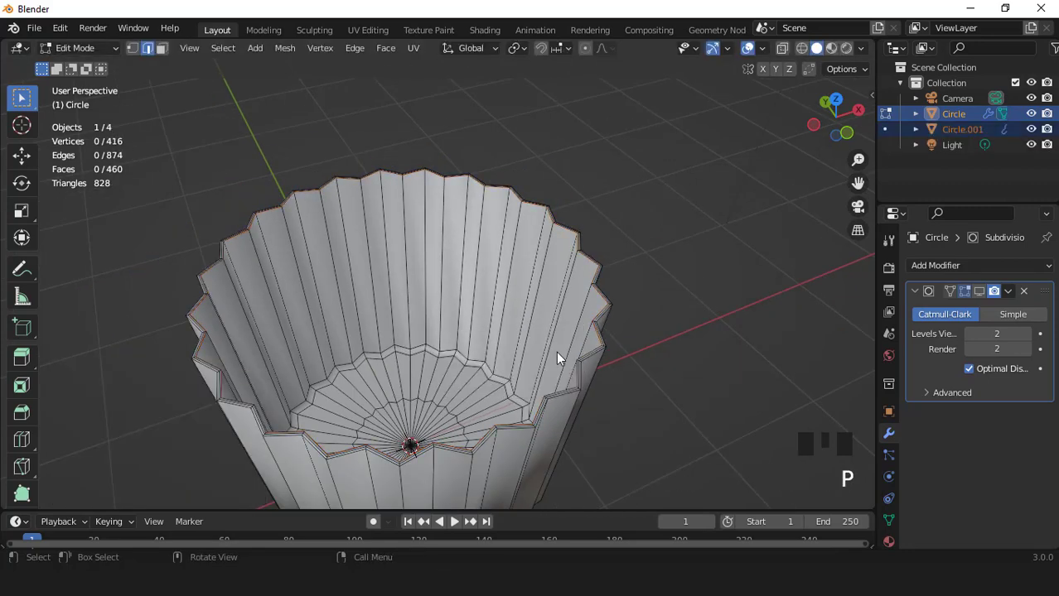
key(Tab)
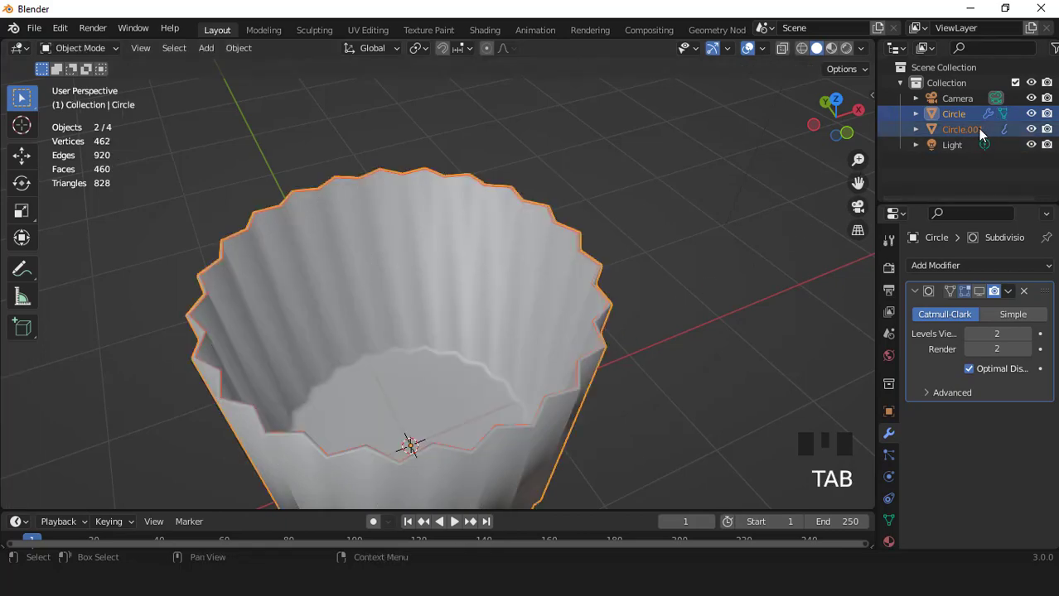
- Turn the cup's Subdivision modifier display back on in the viewport
click(439, 296)
scroll(437, 298, down, 2)
middle_drag(436, 298, 447, 331)
scroll(514, 361, up, 2)
key(KP_1)
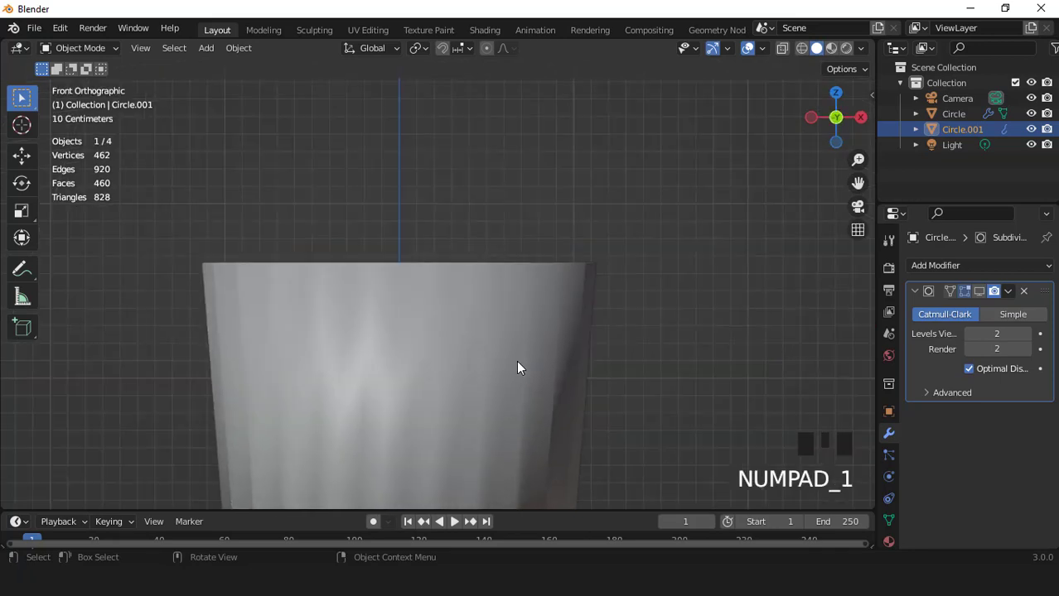
click(509, 357)
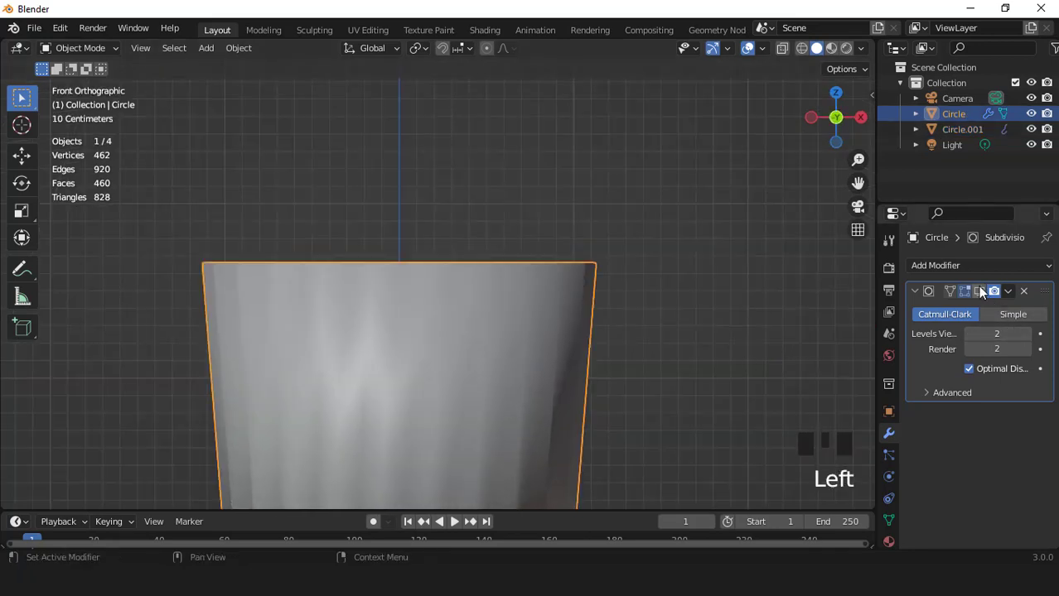
click(979, 292)
- Move the separated rim ring down about 0.08 m along Z
click(954, 129)
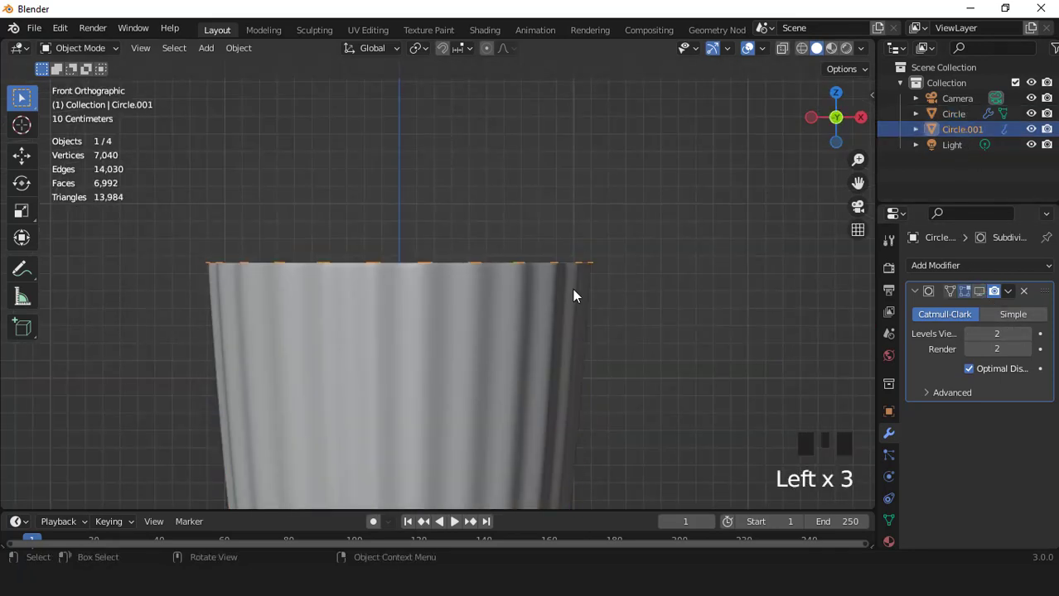
key(g)
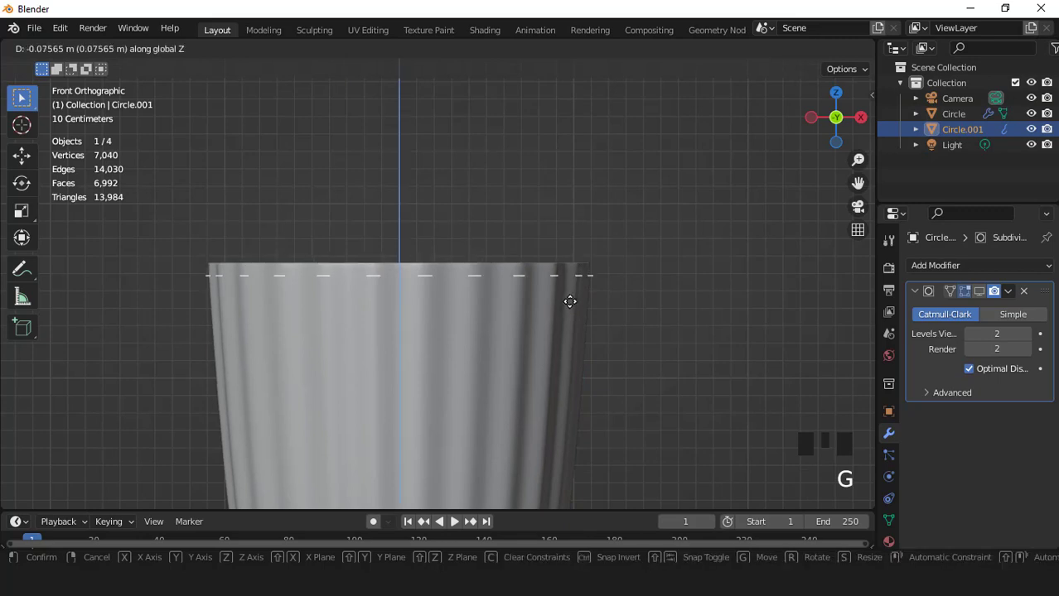
click(571, 304)
key(s)
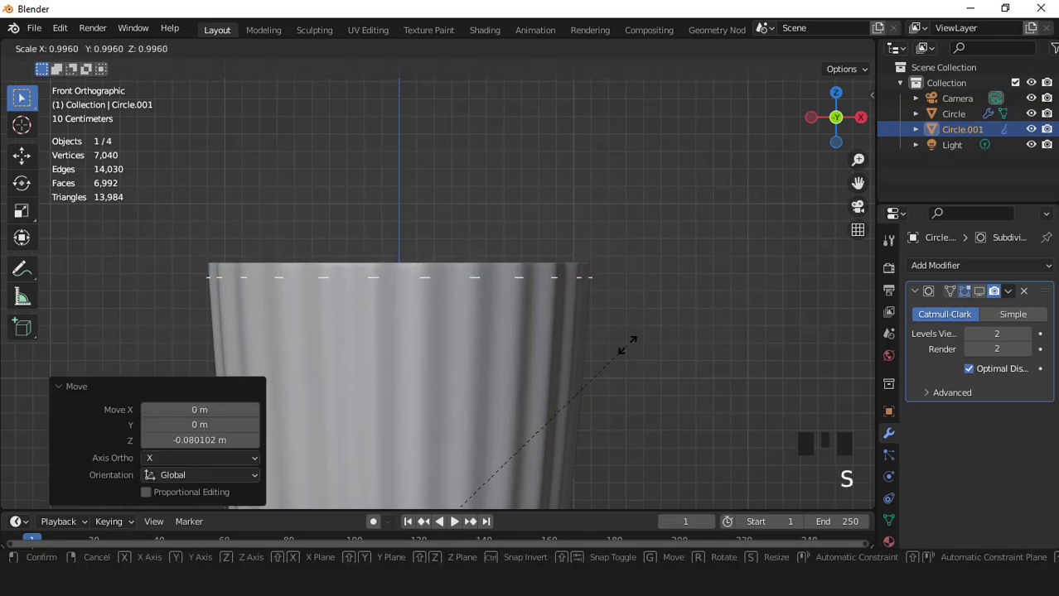
right_click(545, 299)
- Set the ring's origin to its geometry and scale the ring uniformly to about 0.975
right_click(487, 283)
mouse_move(475, 337)
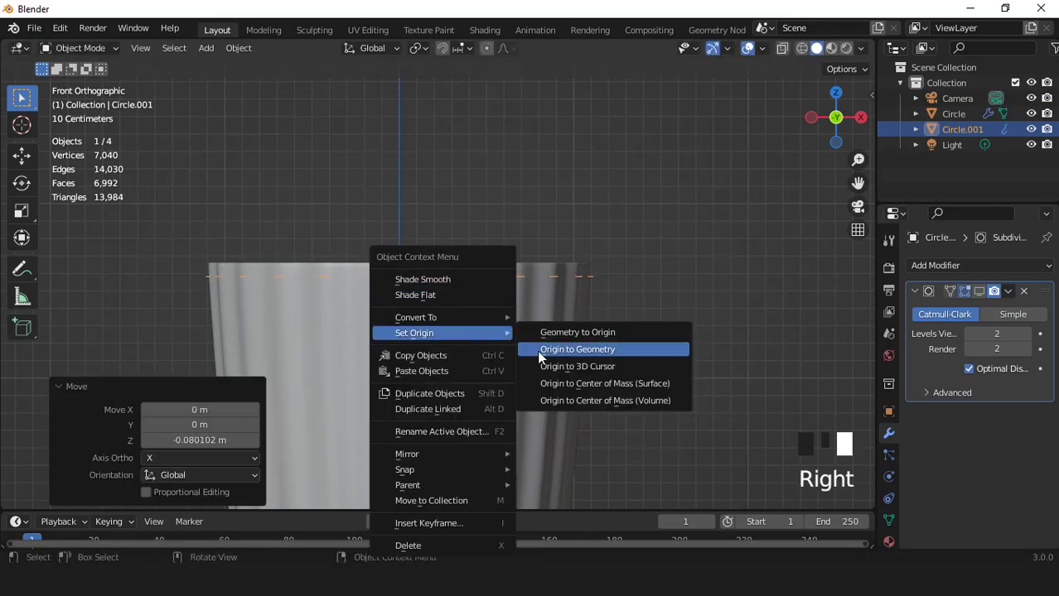
click(539, 351)
key(s)
click(638, 352)
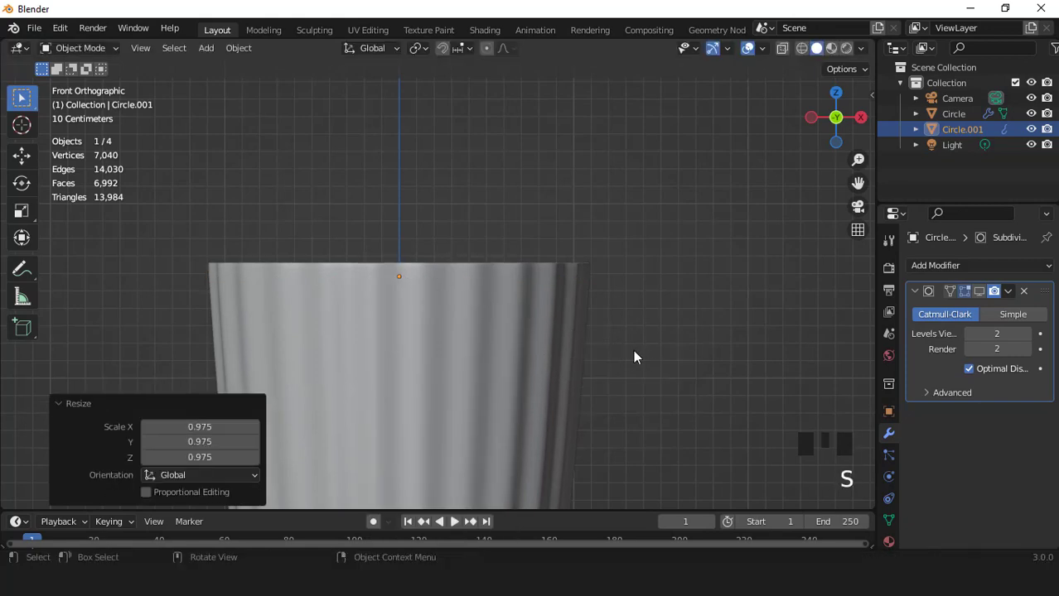
- Lower the scaled ring inside the cup by about 0.07 m along Z
middle_drag(635, 355, 518, 378)
scroll(516, 373, up, 3)
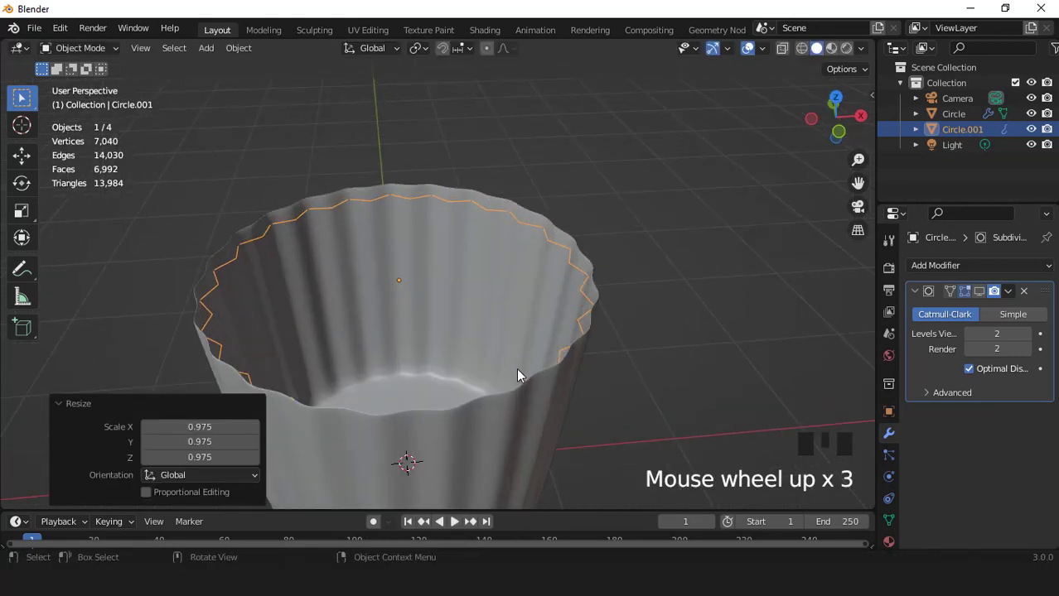
key(g)
click(516, 381)
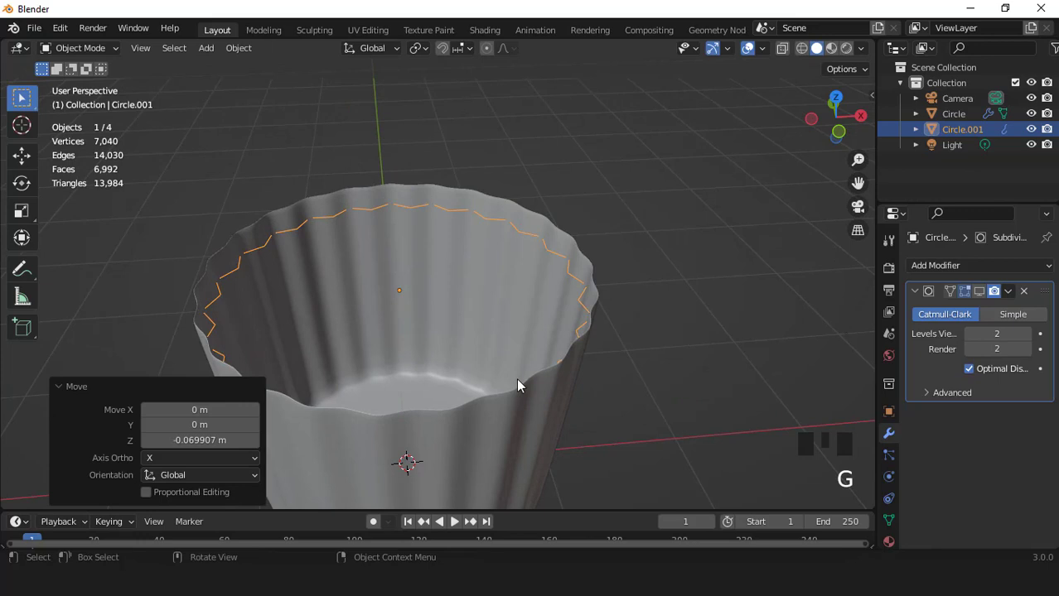
- In Edit Mode, extrude the whole ring up about 0.072 m along Z and scale the new loop to about 0.986
key(Tab)
key(a)
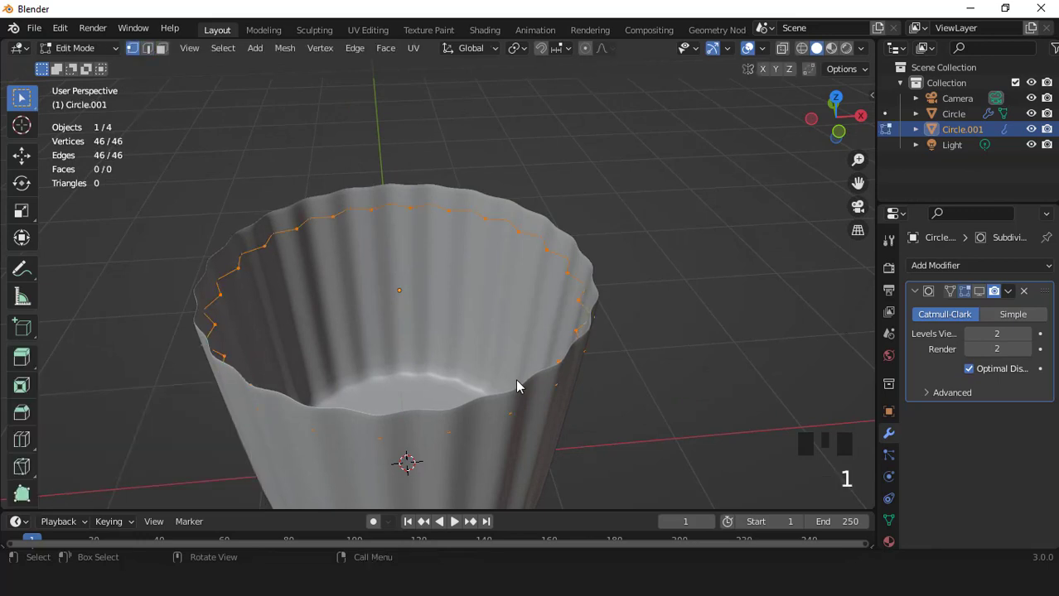
middle_drag(516, 379, 493, 300)
scroll(494, 299, up, 2)
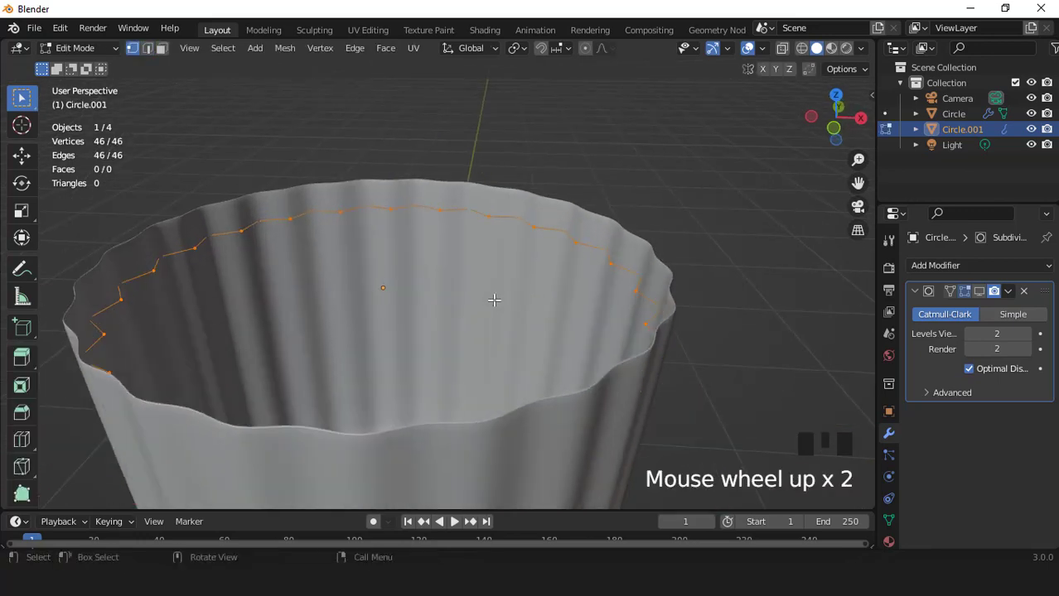
key(e)
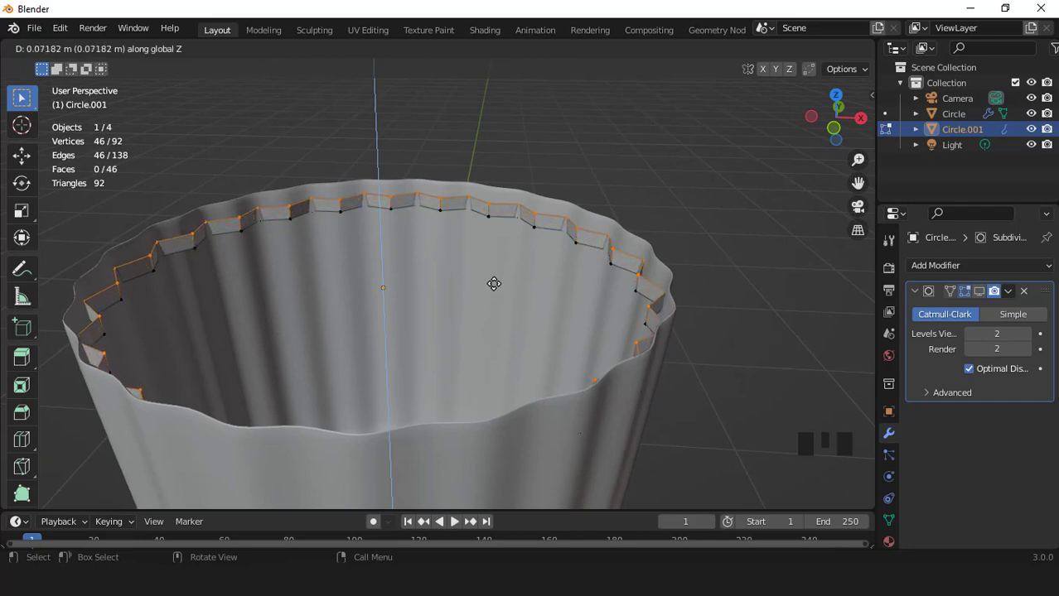
click(494, 284)
key(s)
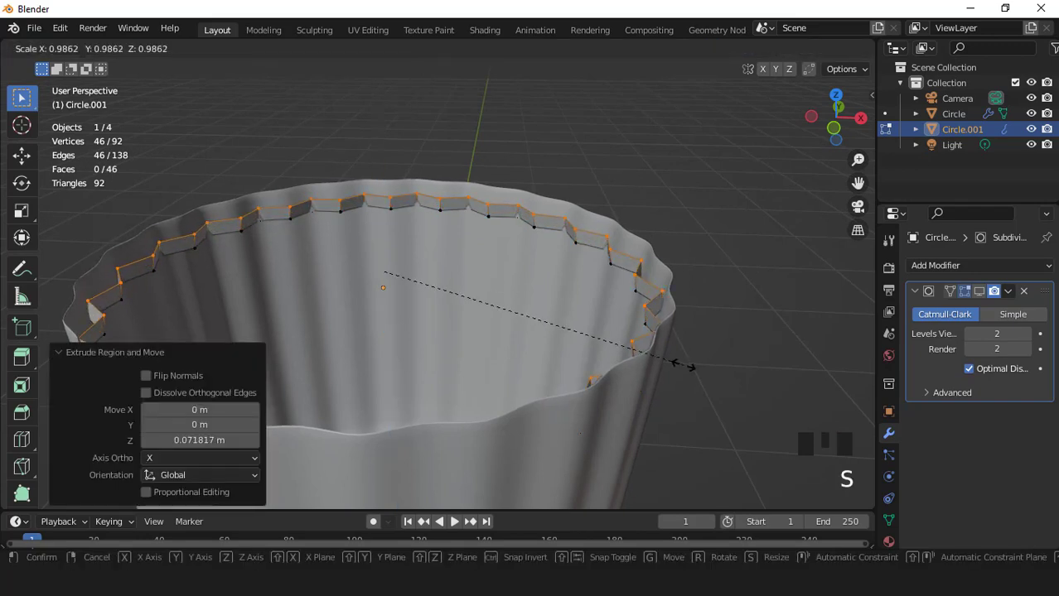
click(685, 365)
- Extrude the upper loop another 0.084 m or so along Z and scale it to about 0.957
key(e)
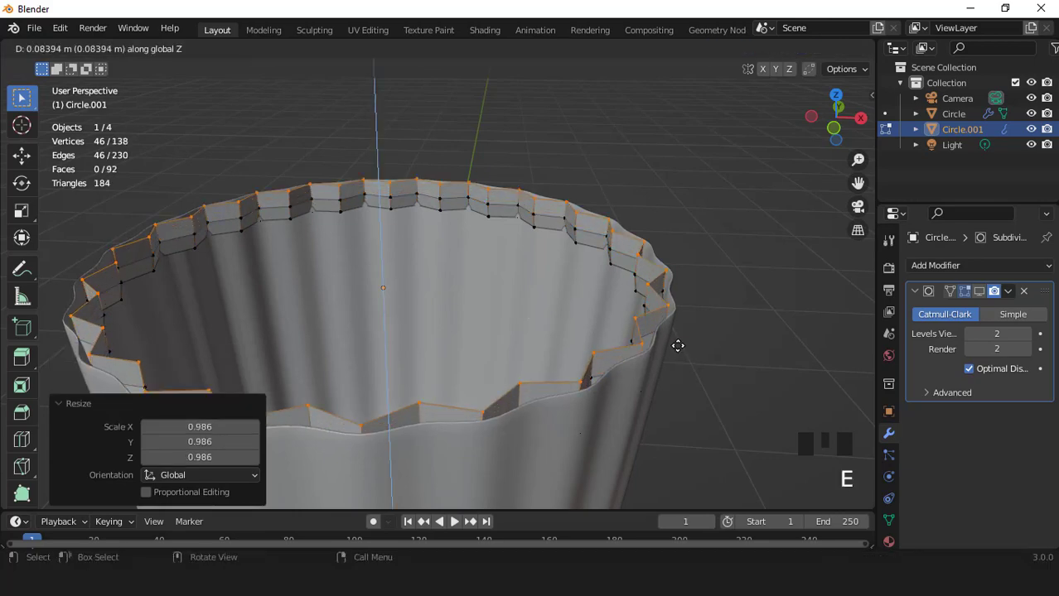
click(680, 352)
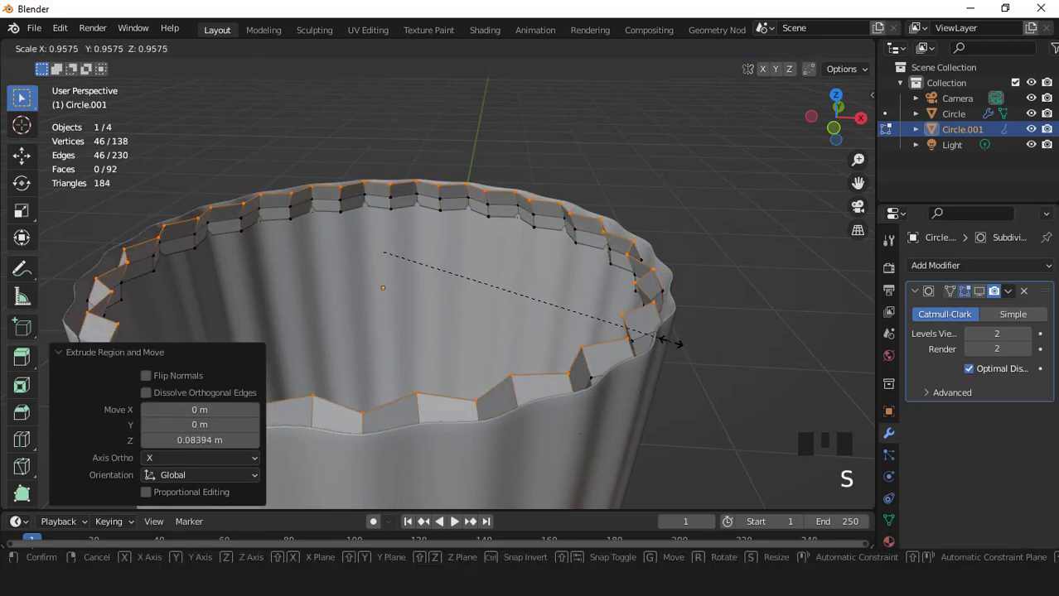
click(671, 342)
- Extrude the top loop up about 0.036 m along Z and scale it inward to round off the cake's edge
scroll(671, 342, down, 2)
key(e)
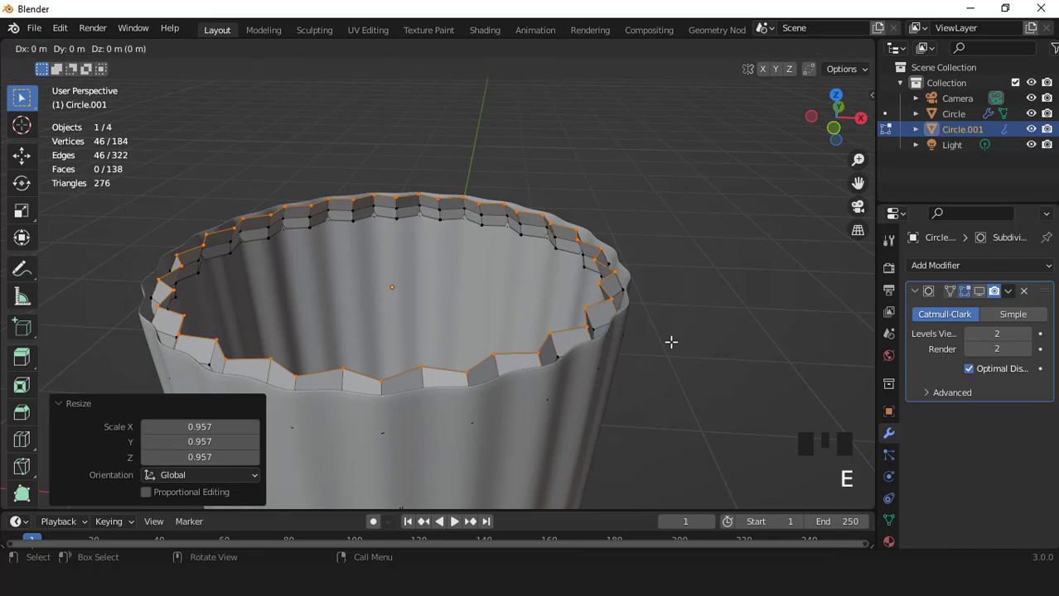
click(667, 333)
key(s)
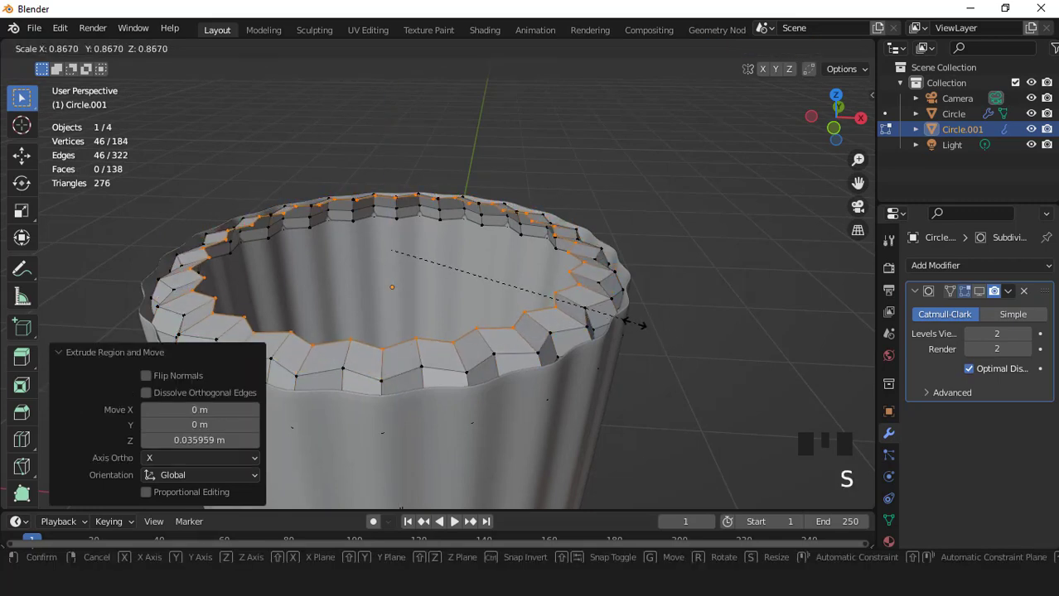
click(611, 304)
- Fill the top opening with a face, inset it about 0.39 m, poke the centre face and return to Object Mode
key(f)
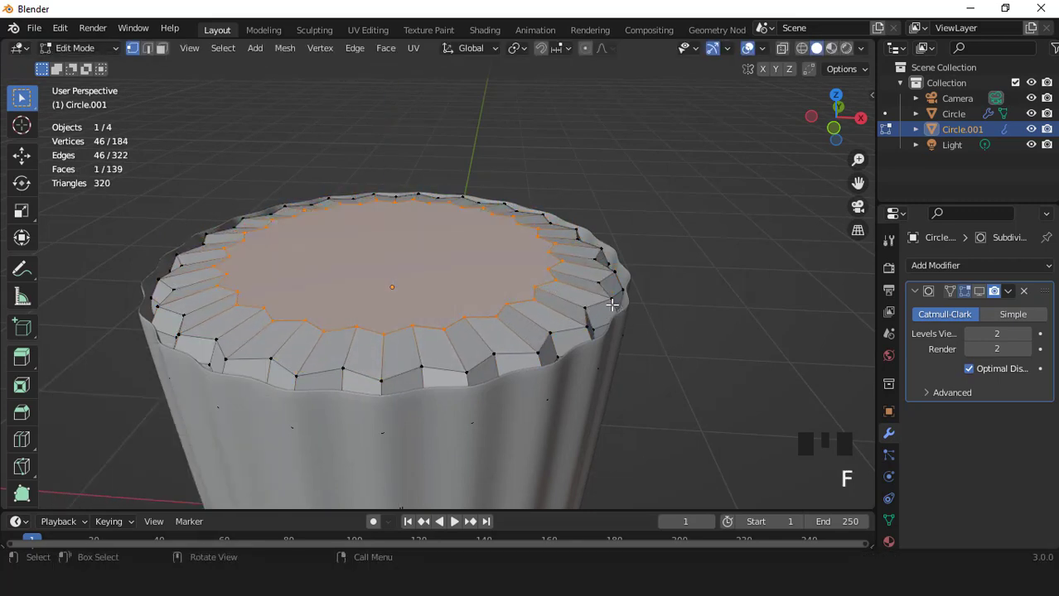
key(i)
click(572, 298)
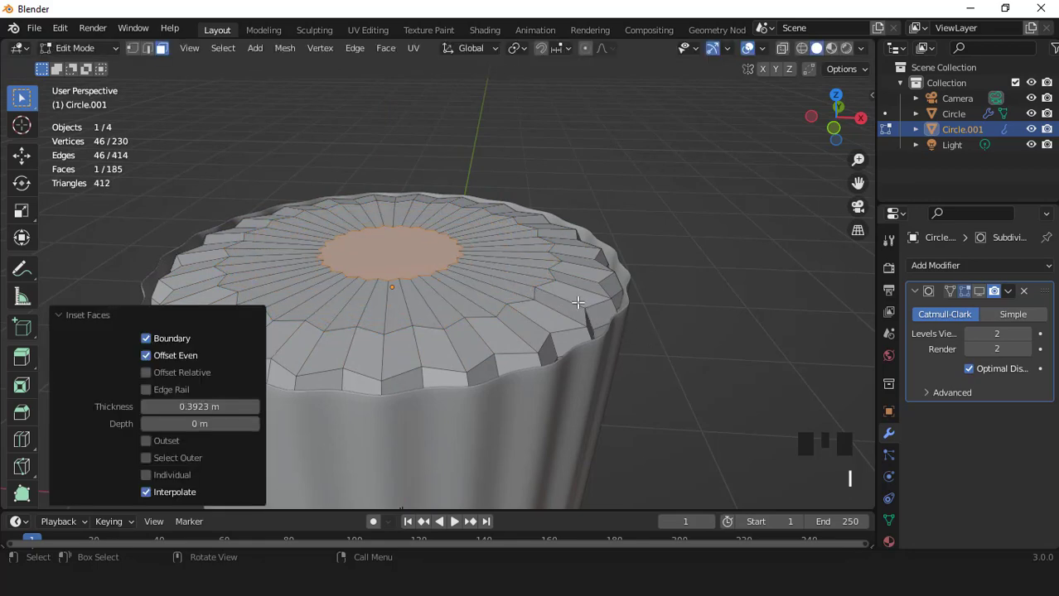
right_click(396, 177)
click(389, 177)
key(Tab)
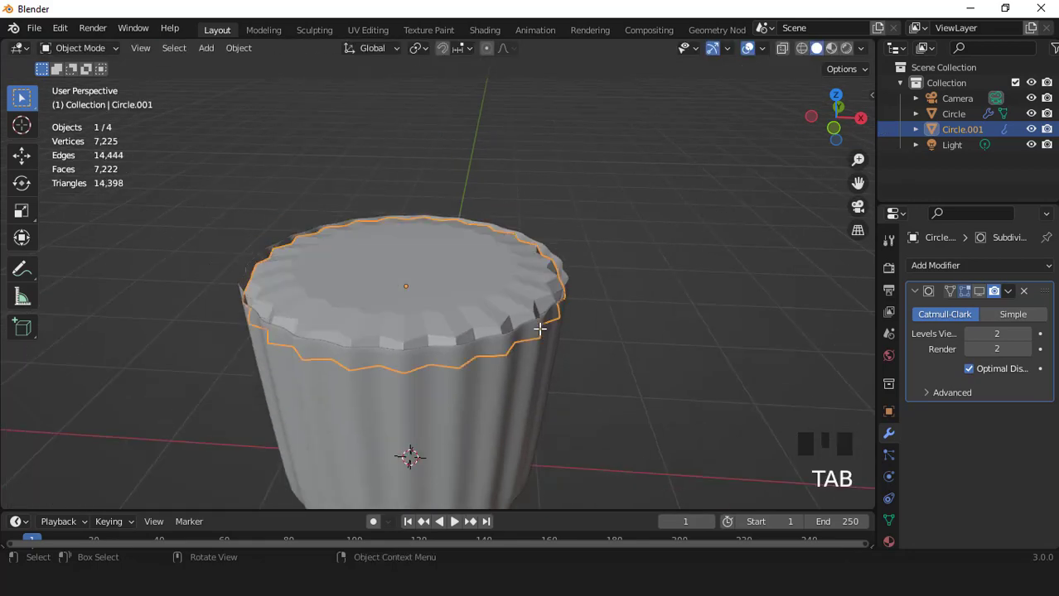
- Enable the Subdivision modifier's viewport display on the cake top and shade it smooth
click(978, 292)
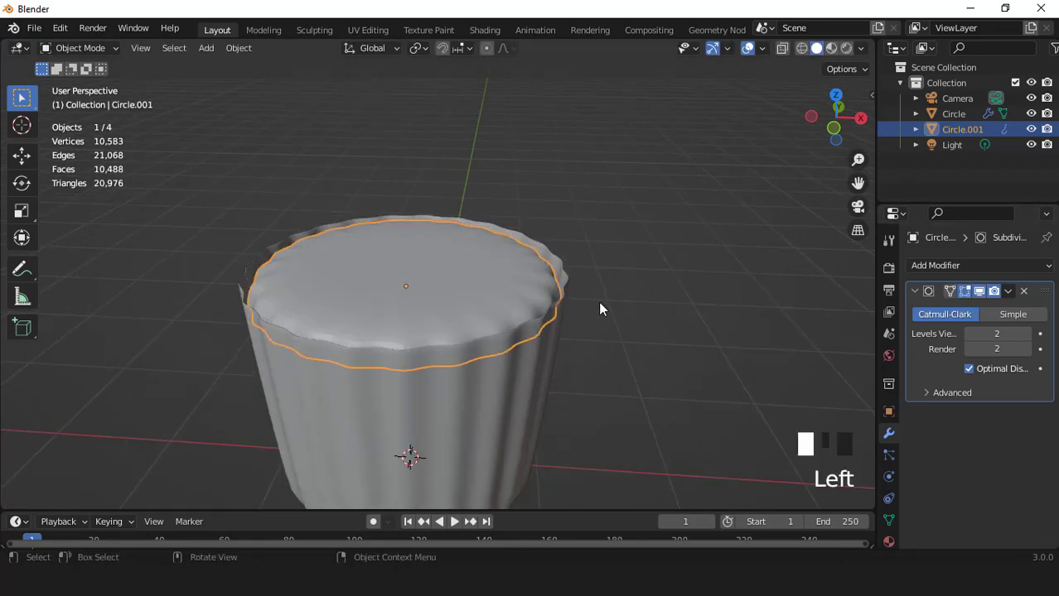
middle_drag(599, 300, 395, 249)
right_click(396, 246)
mouse_move(396, 244)
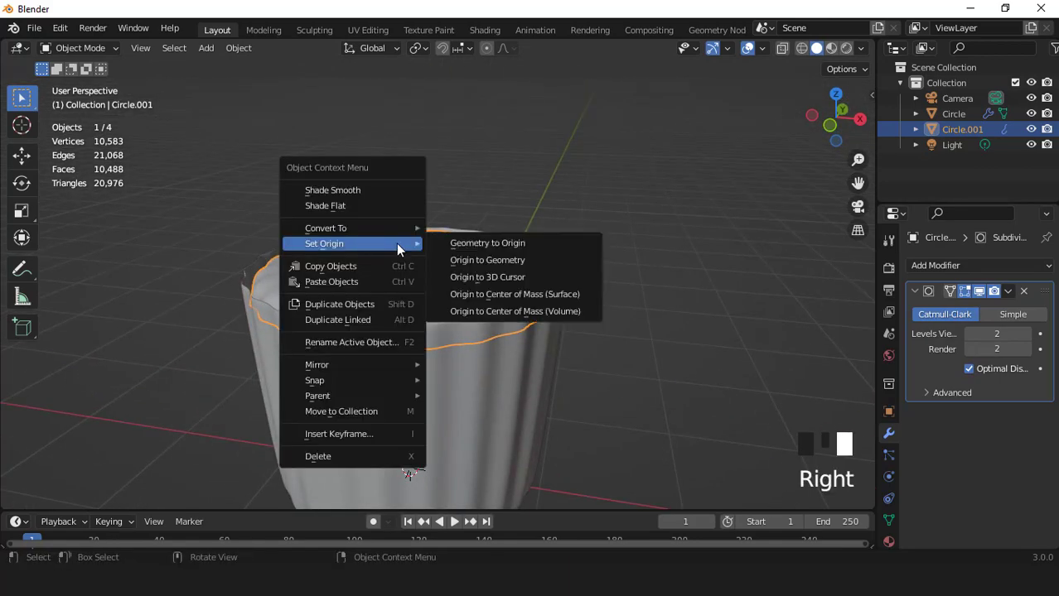
click(392, 191)
- Scale the cake top along Z to about 1.527 in front view
key(KP_1)
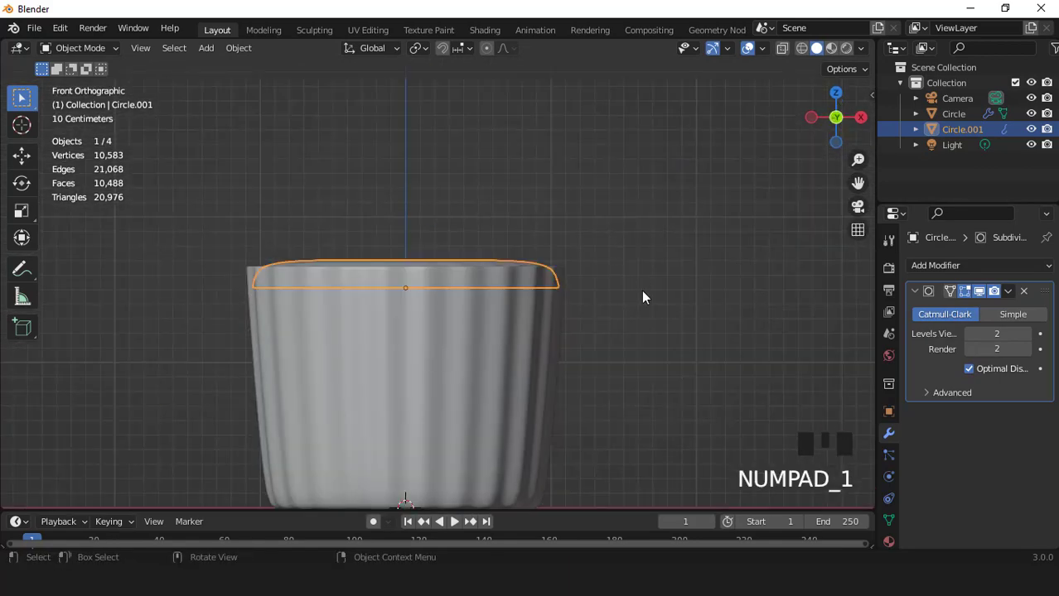
key(s)
key(z)
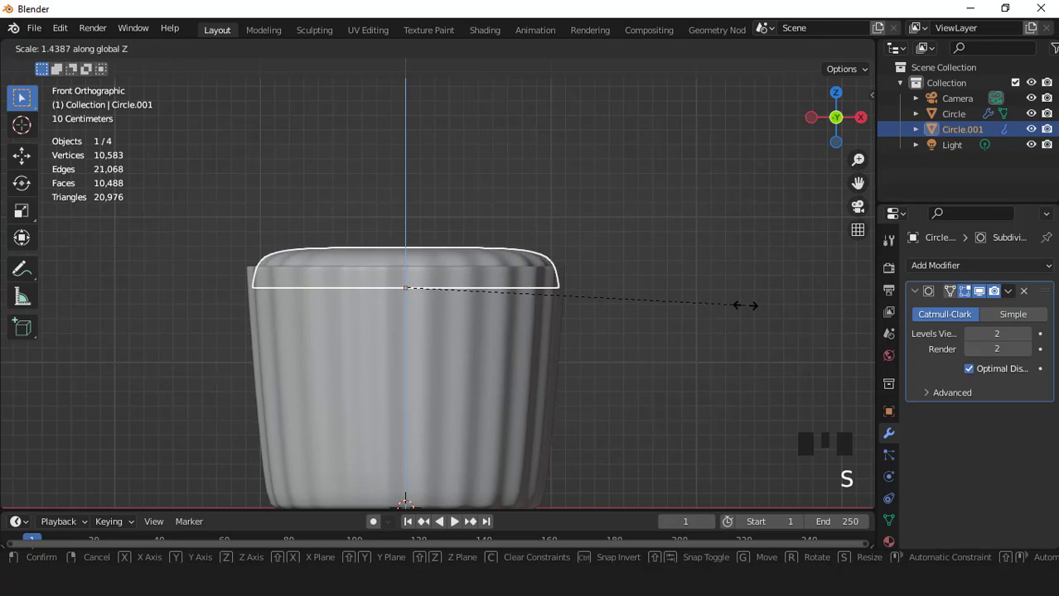
click(766, 306)
middle_drag(592, 274, 566, 298)
- Scale the cake top uniformly to about 1.016 to fit it against the cup's walls
key(KP_1)
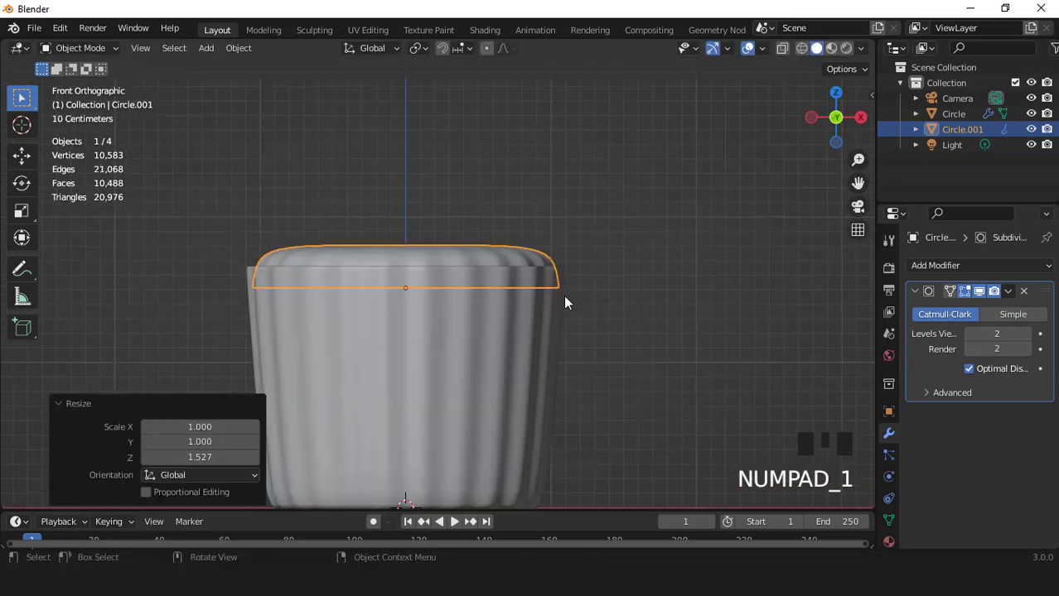
scroll(569, 290, up, 2)
key(s)
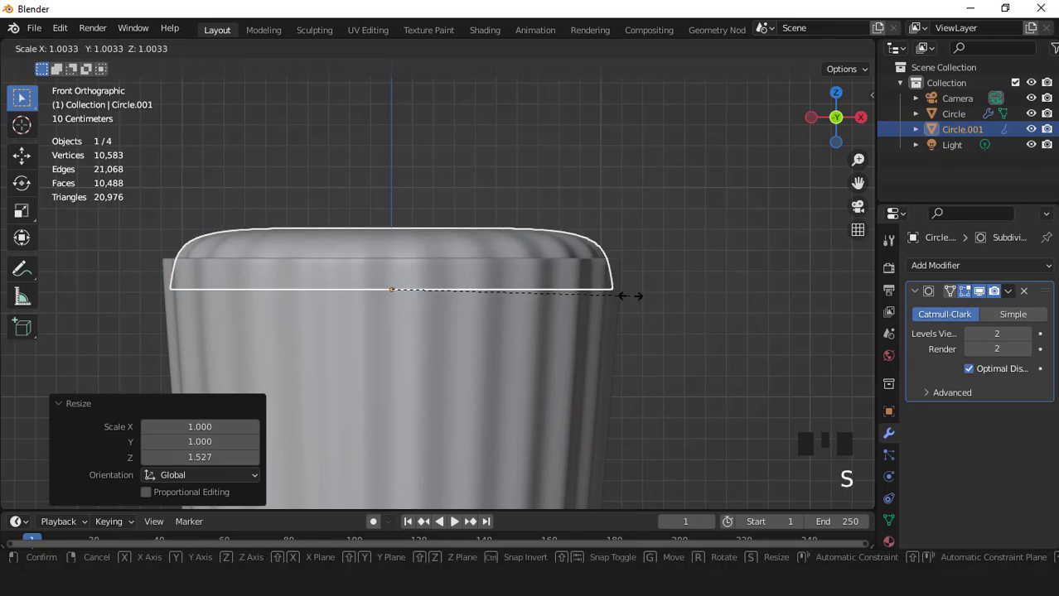
click(633, 299)
- Examine the cup and cake top with the viewport overlays hidden, restore the overlays and select the cup
click(746, 48)
scroll(478, 218, down, 3)
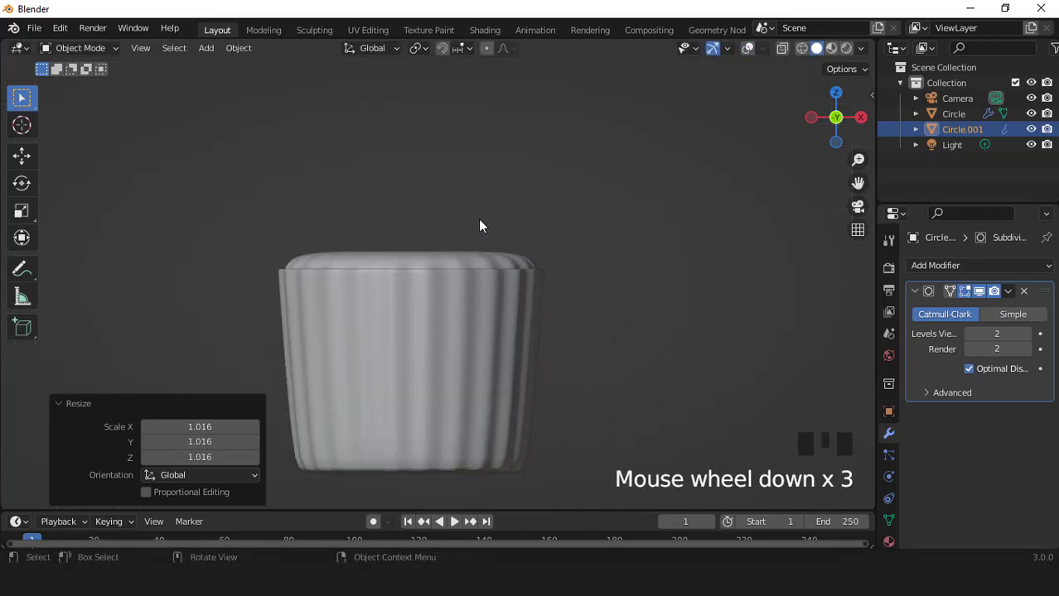
middle_drag(478, 219, 467, 265)
scroll(480, 268, down, 2)
key(KP_1)
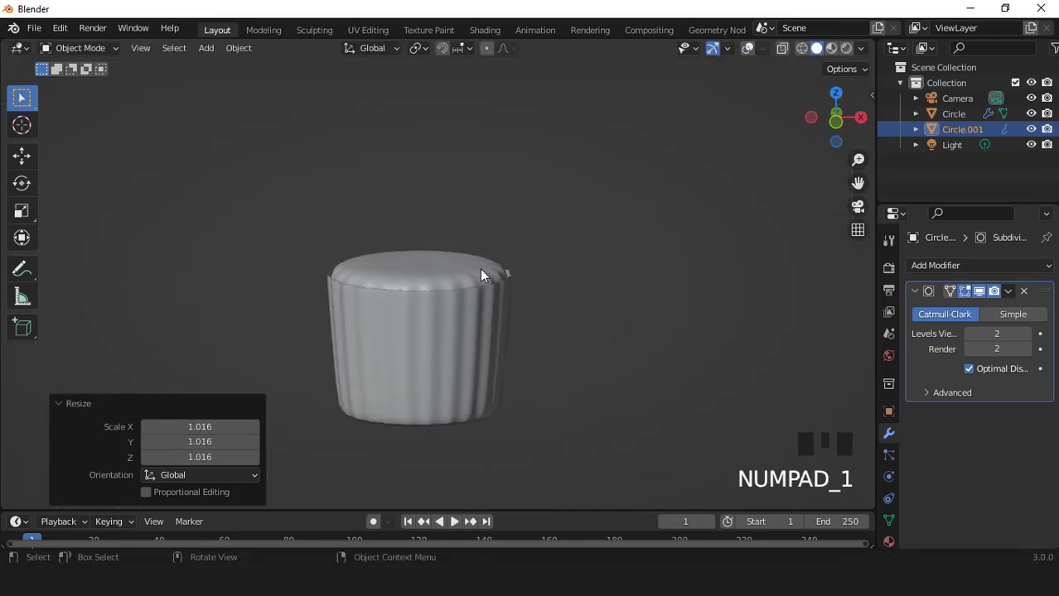
click(744, 50)
click(435, 372)
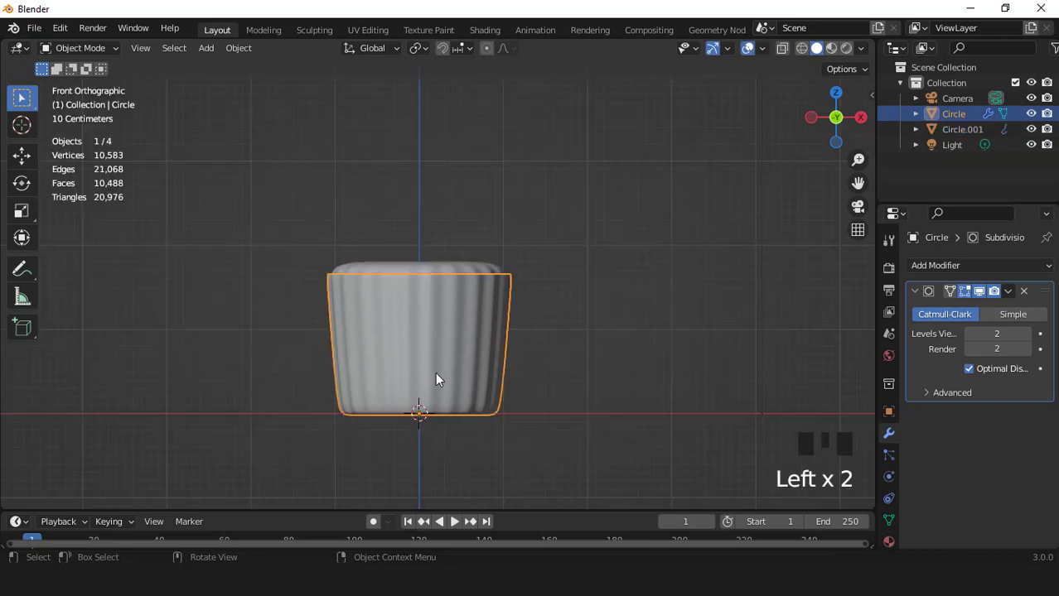
- Raise the cup's lower vertices, below the top rim, about 0.10 m along Z in front view with X-ray enabled
key(Tab)
click(780, 48)
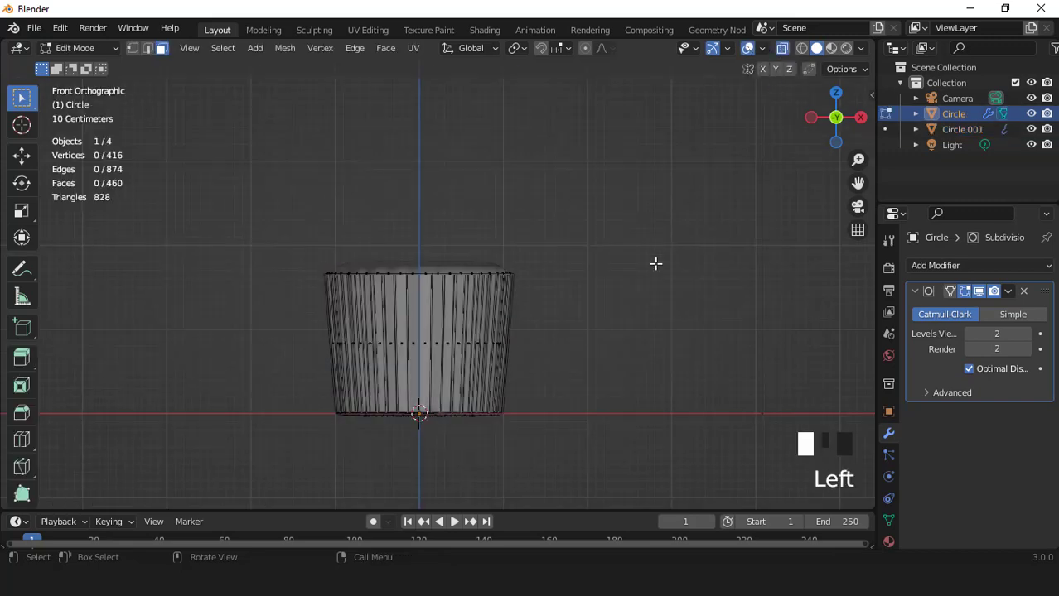
key(1)
drag(300, 380, 585, 481)
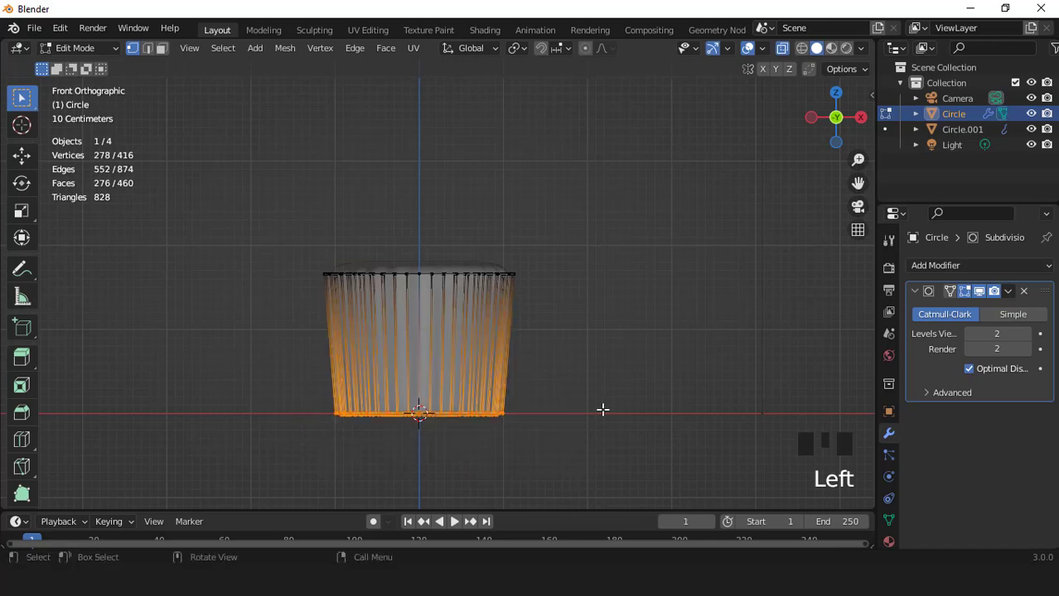
scroll(605, 405, up, 2)
key(g)
key(z)
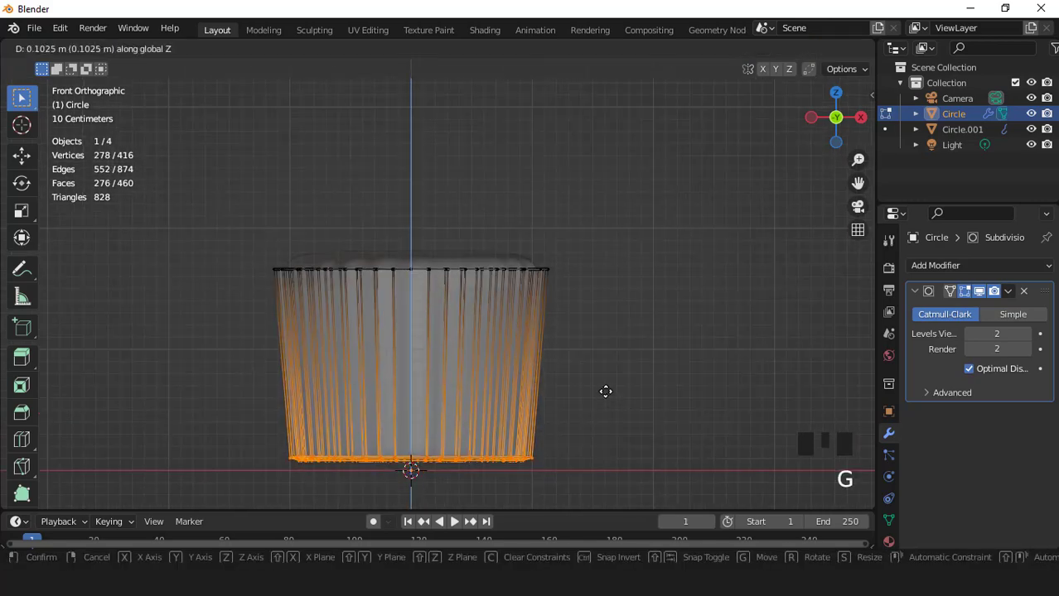
click(605, 390)
key(Tab)
- Move the cup and cake top together about 0.07 m down along Z so the base rests on the floor line
shift+click(465, 263)
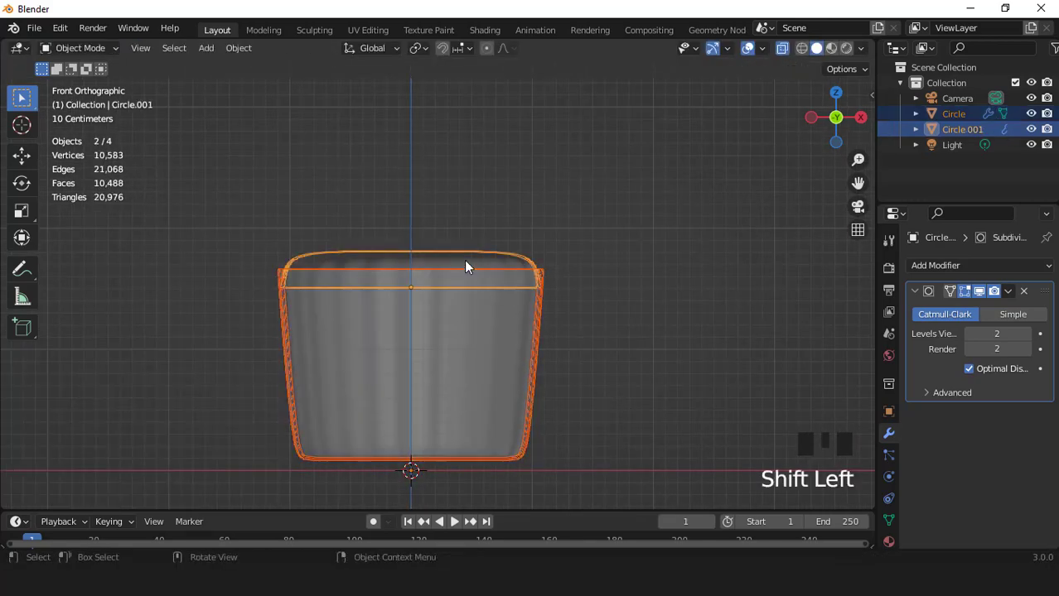
key(g)
key(z)
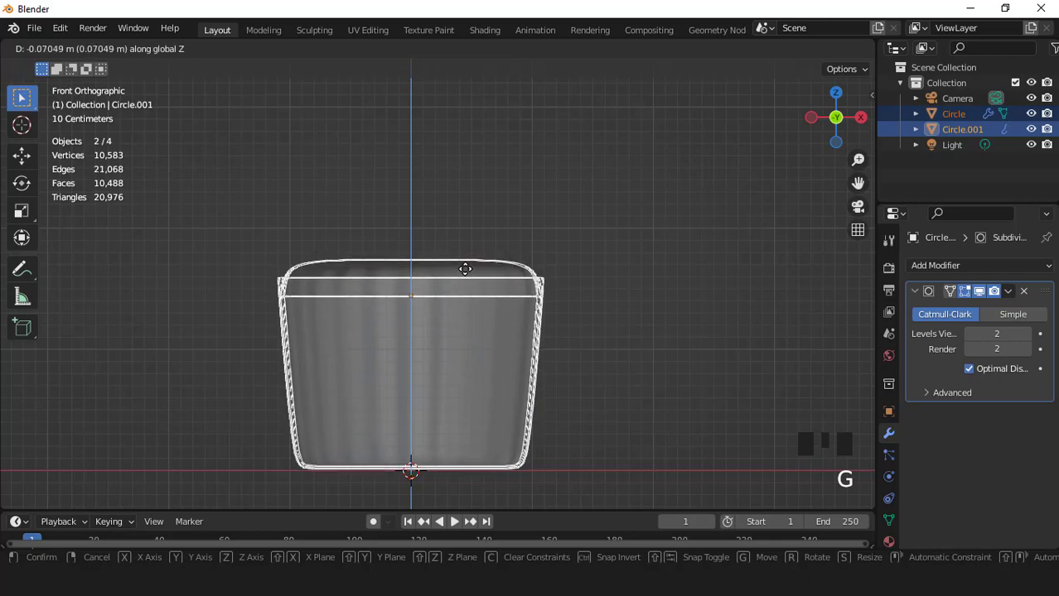
click(465, 276)
scroll(601, 260, down, 3)
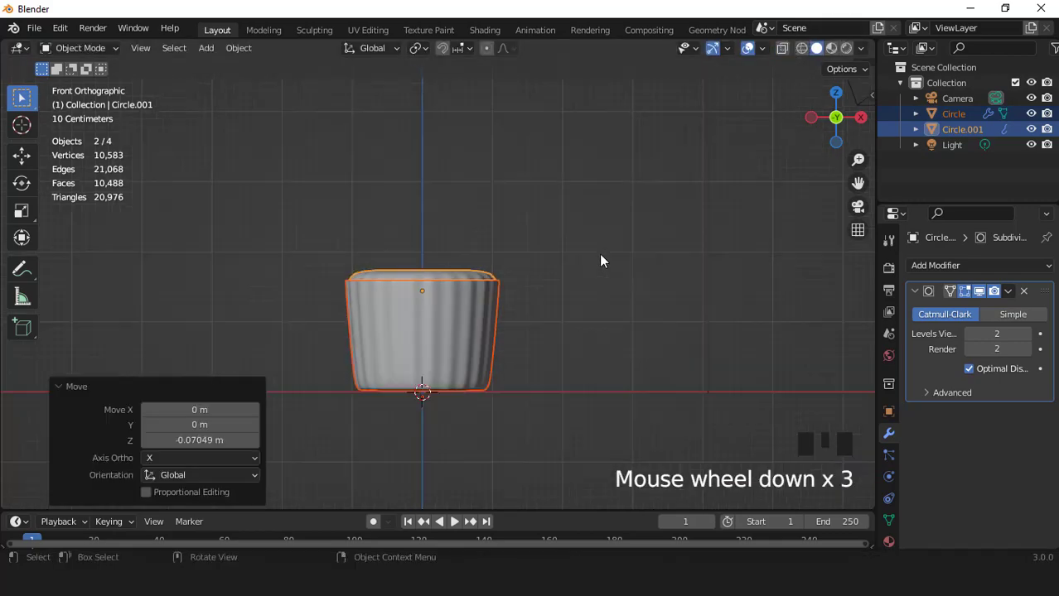
- Scale only the cake top to about 1.003 in X and Y, leaving Z locked, from top view
middle_drag(600, 260, 464, 296)
click(436, 299)
scroll(465, 323, up, 3)
scroll(461, 249, down, 3)
key(KP_1)
click(465, 296)
key(KP_7)
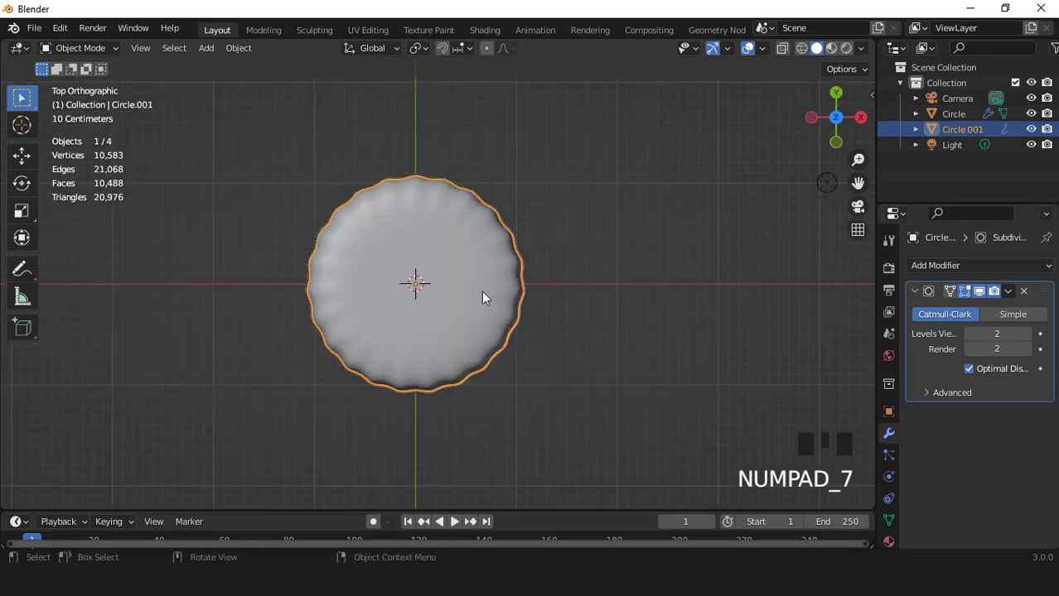
scroll(660, 296, up, 1)
key(s)
key(shift+z)
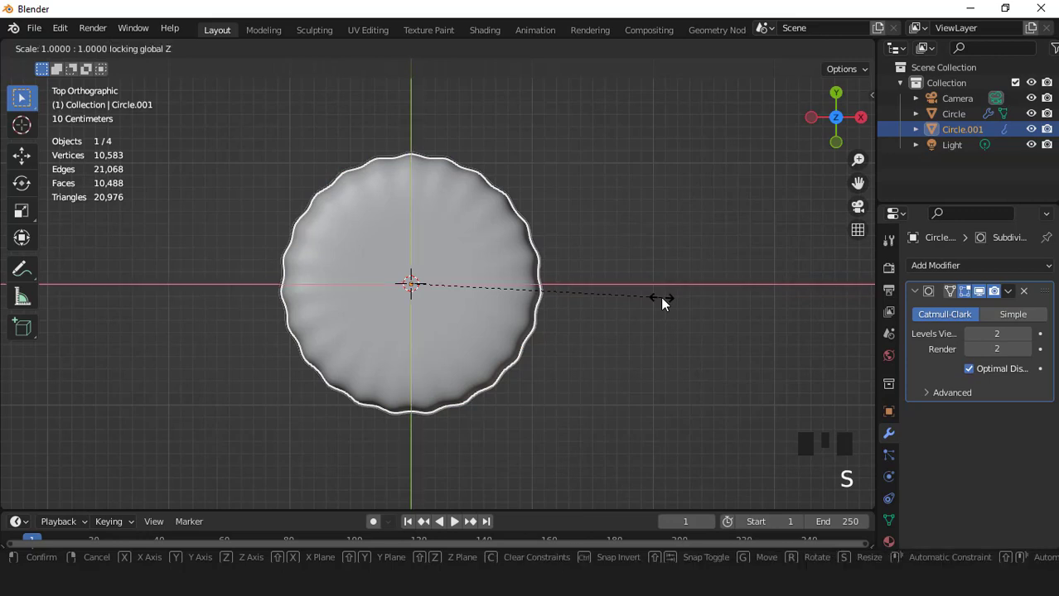
click(661, 298)
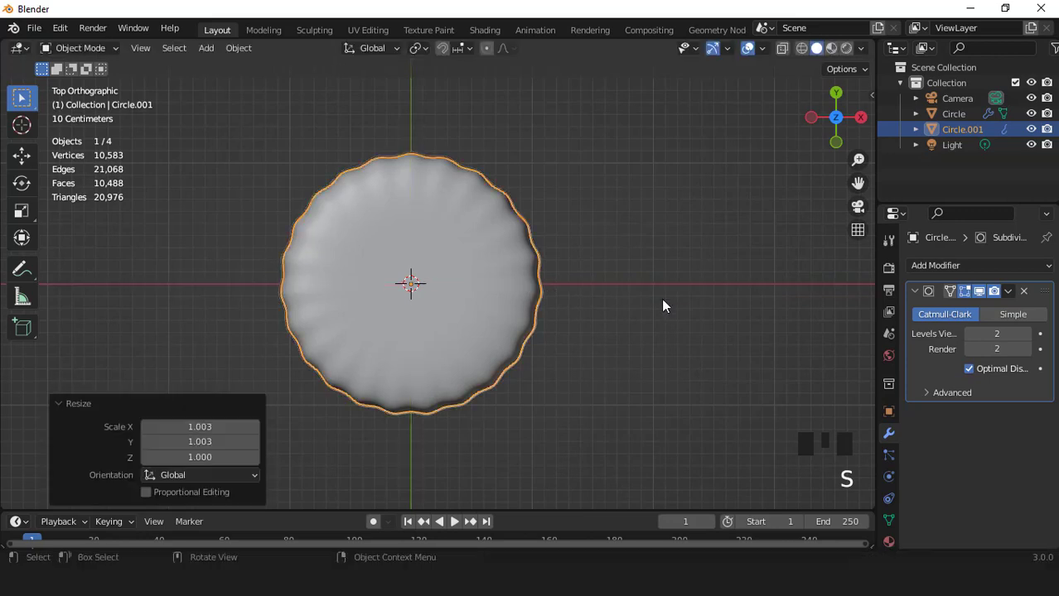
- Add a new mesh circle at the origin with 24 vertices
key(KP_1)
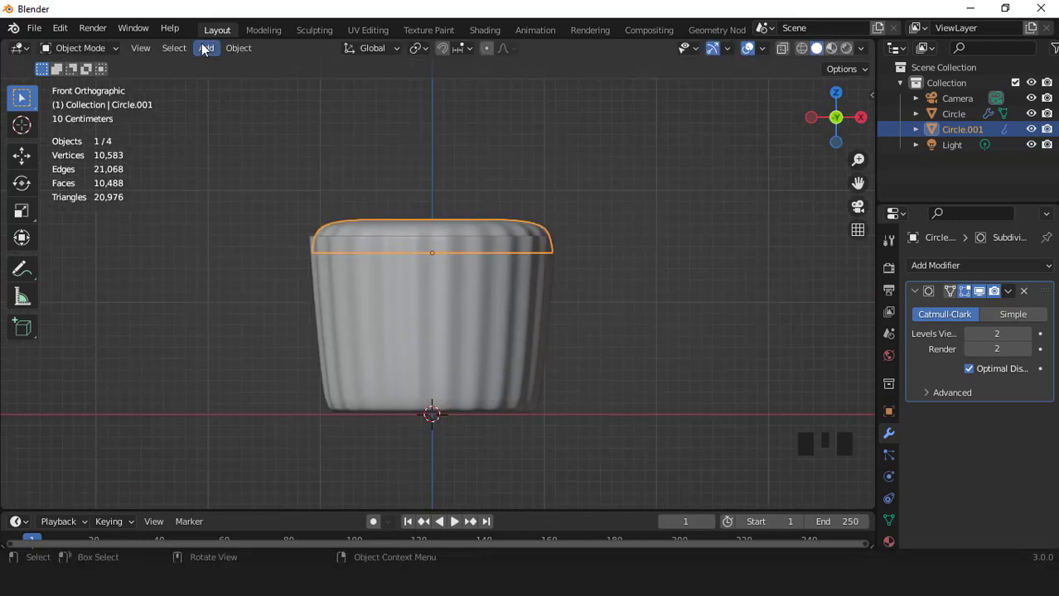
click(204, 49)
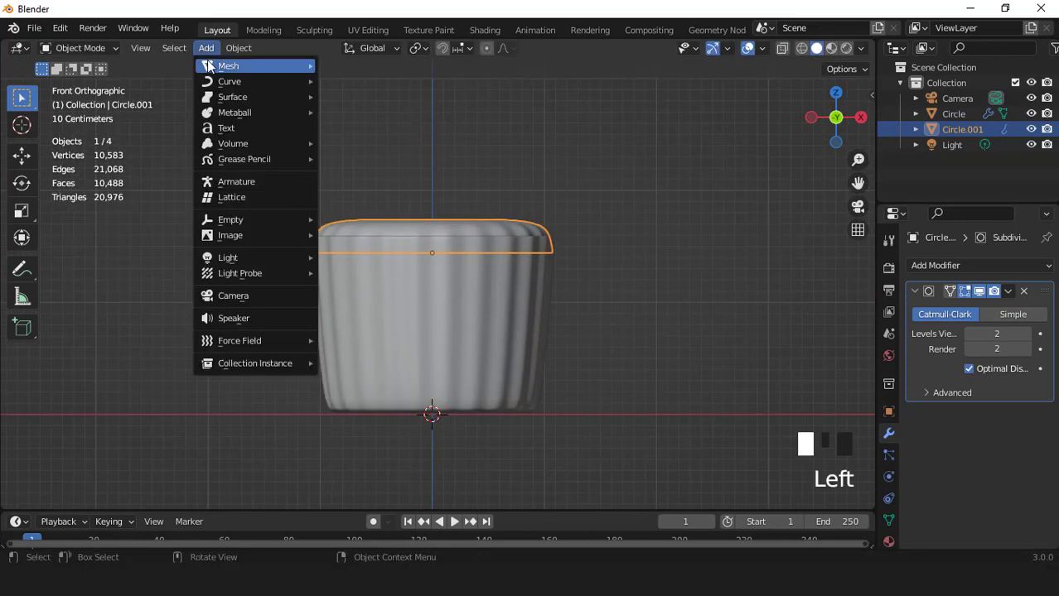
mouse_move(220, 66)
click(368, 96)
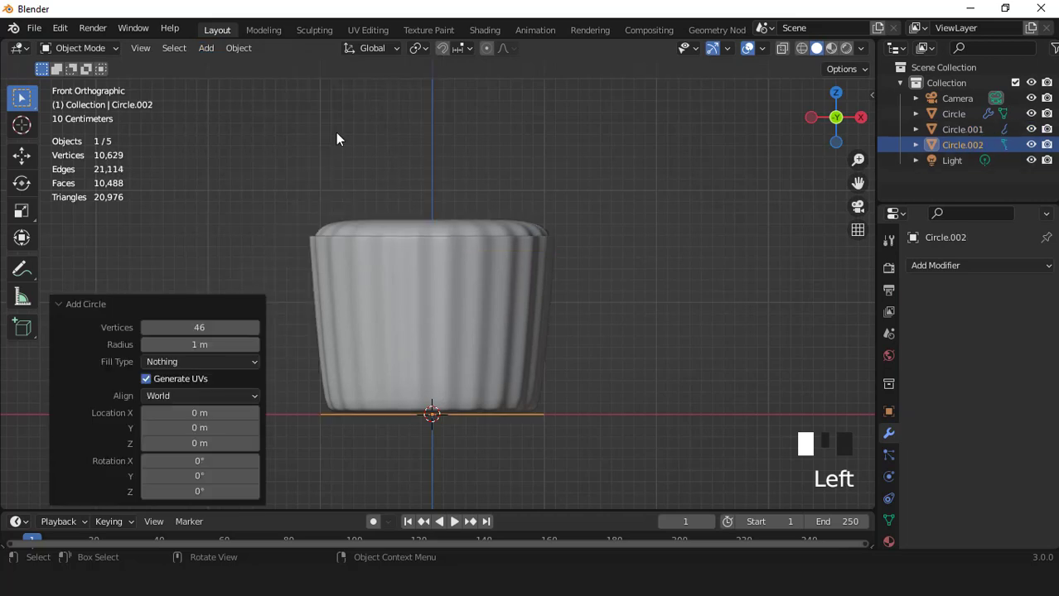
double_click(199, 328)
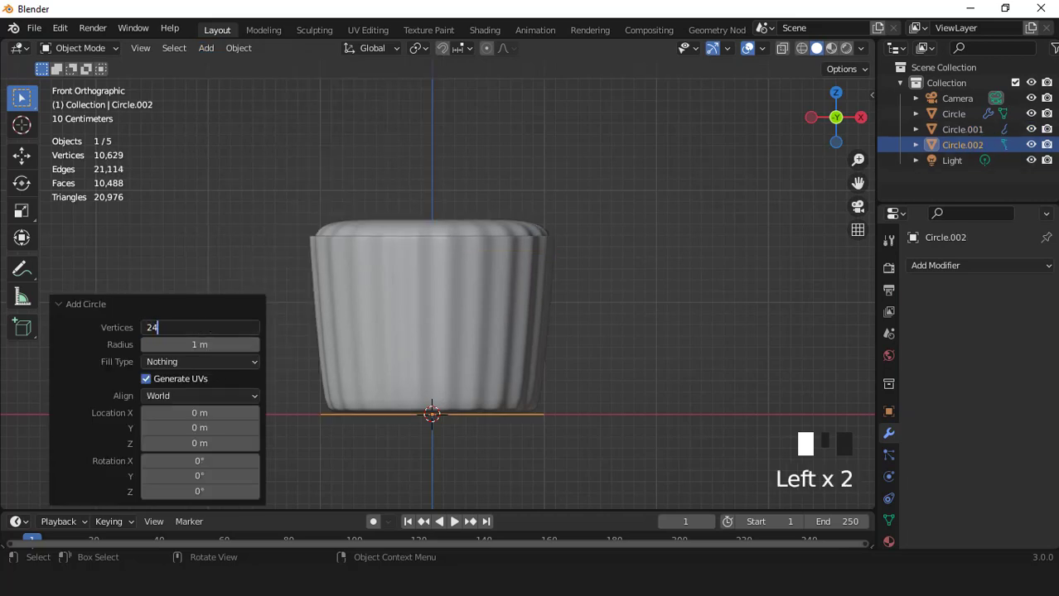
text(24)
key(Return)
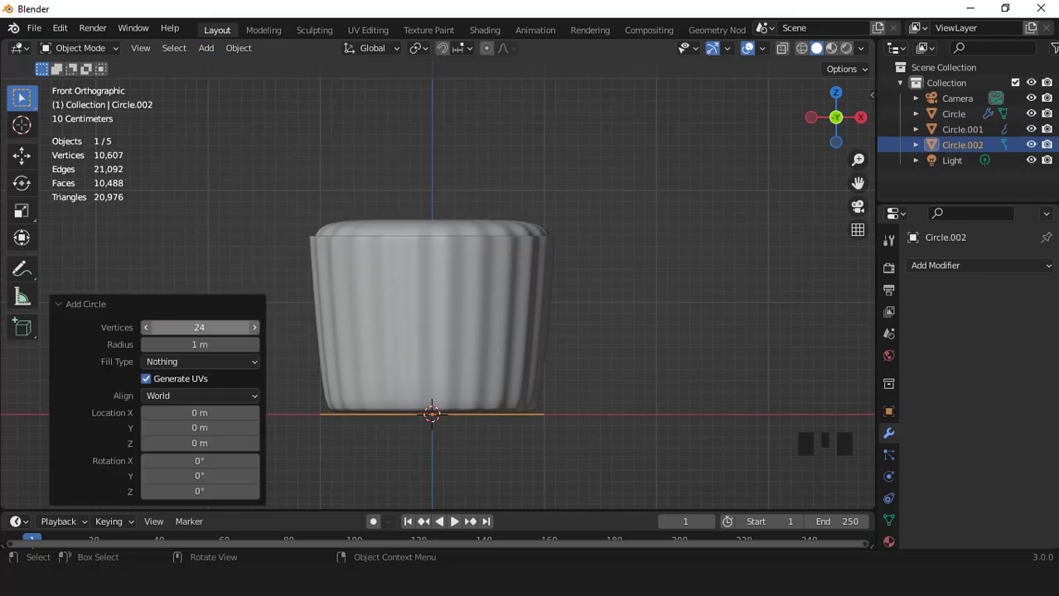
- Isolate the new circle in local view from the top and edit it in edge select mode
key(KP_Divide)
key(KP_7)
key(Tab)
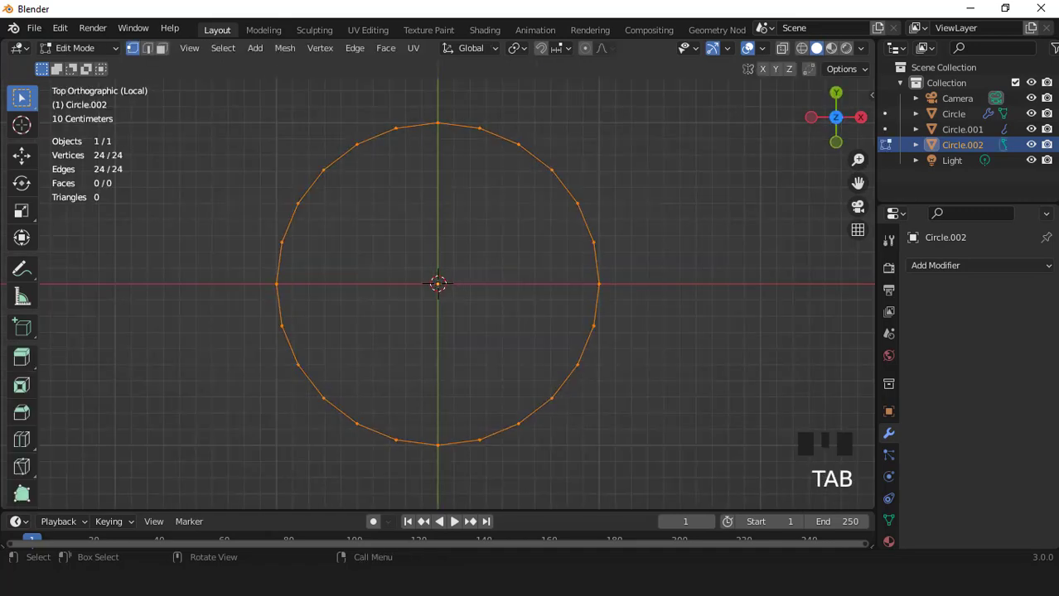
key(2)
- Apply Checker Deselect with 2 deselected, 1 selected and offset 2, and scale the remaining edges inward to about 0.793
click(228, 54)
click(225, 50)
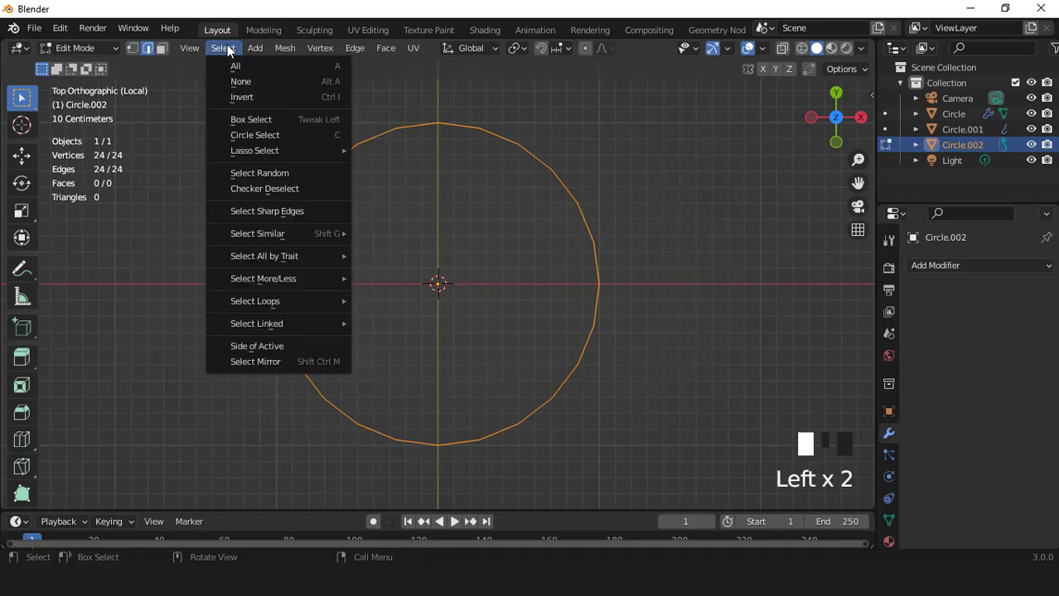
click(264, 189)
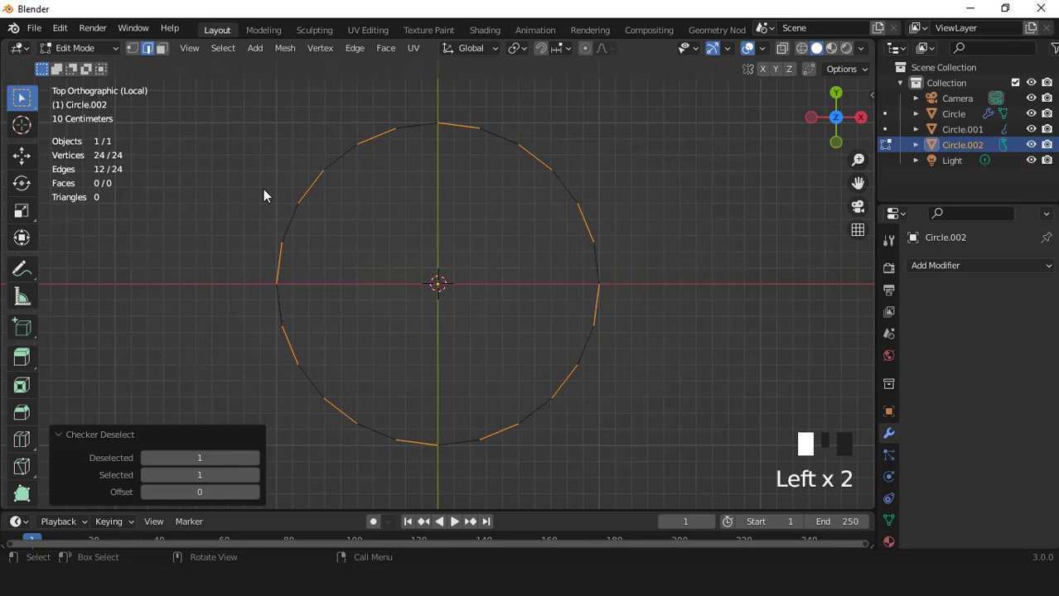
click(256, 459)
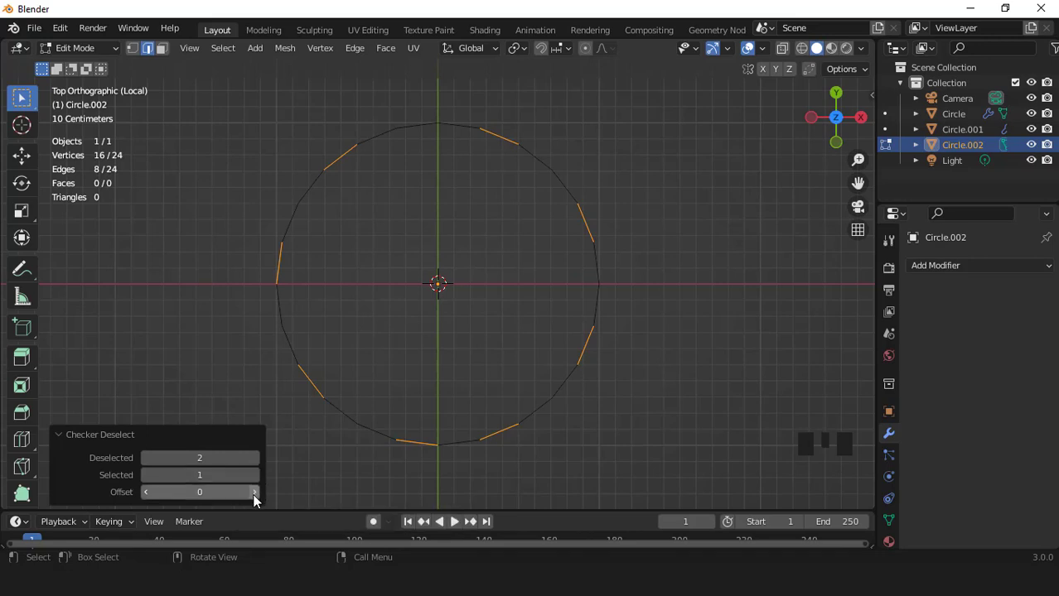
click(254, 494)
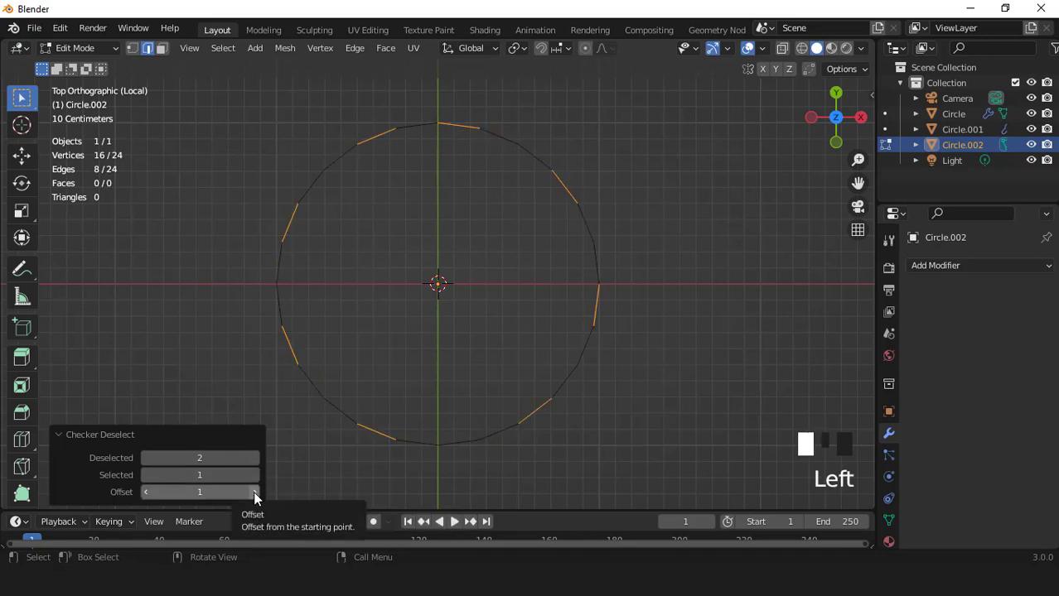
click(254, 492)
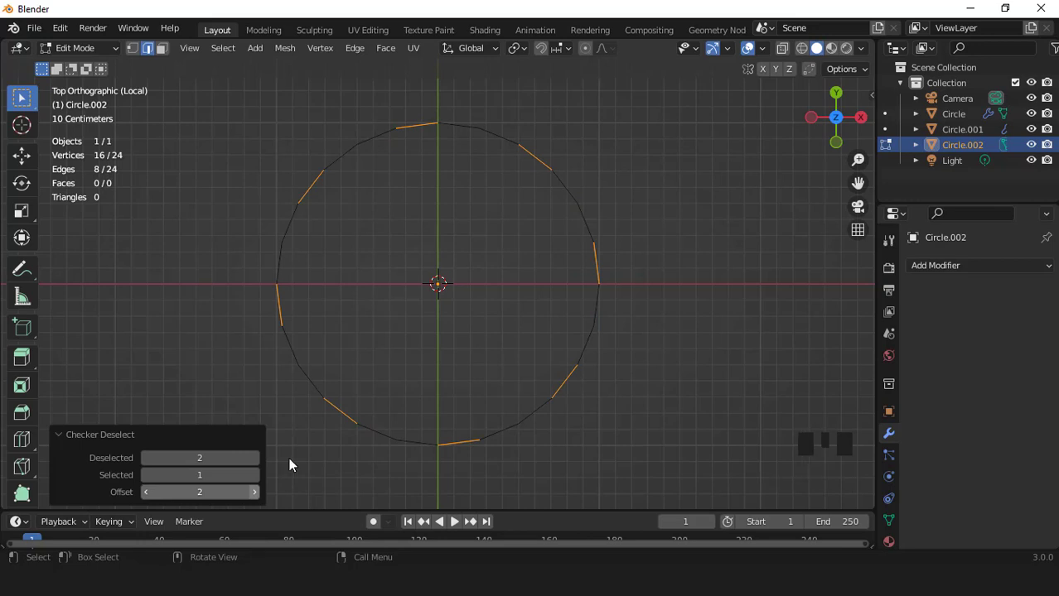
key(s)
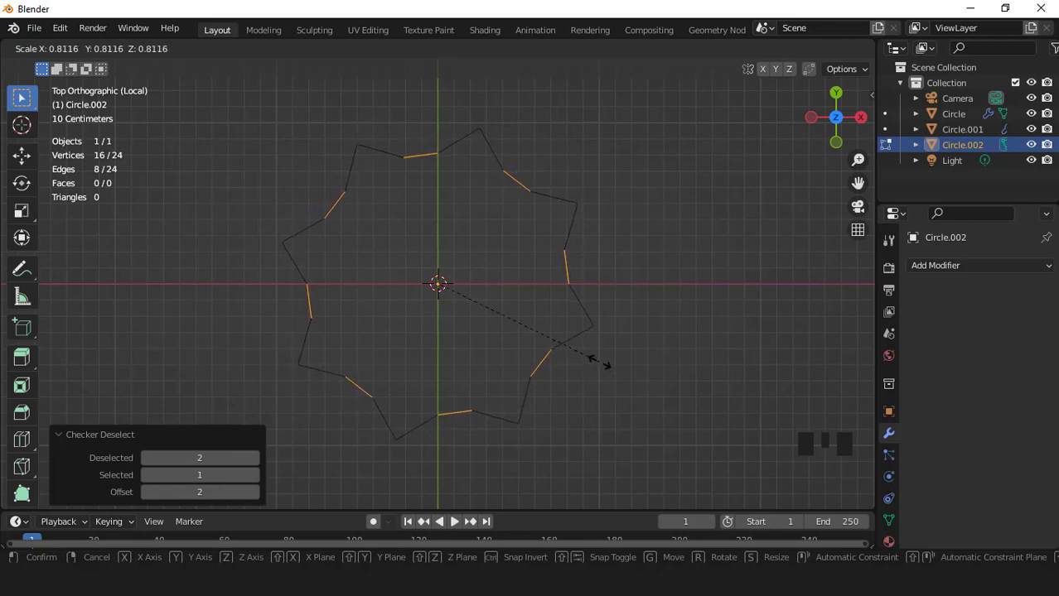
click(596, 359)
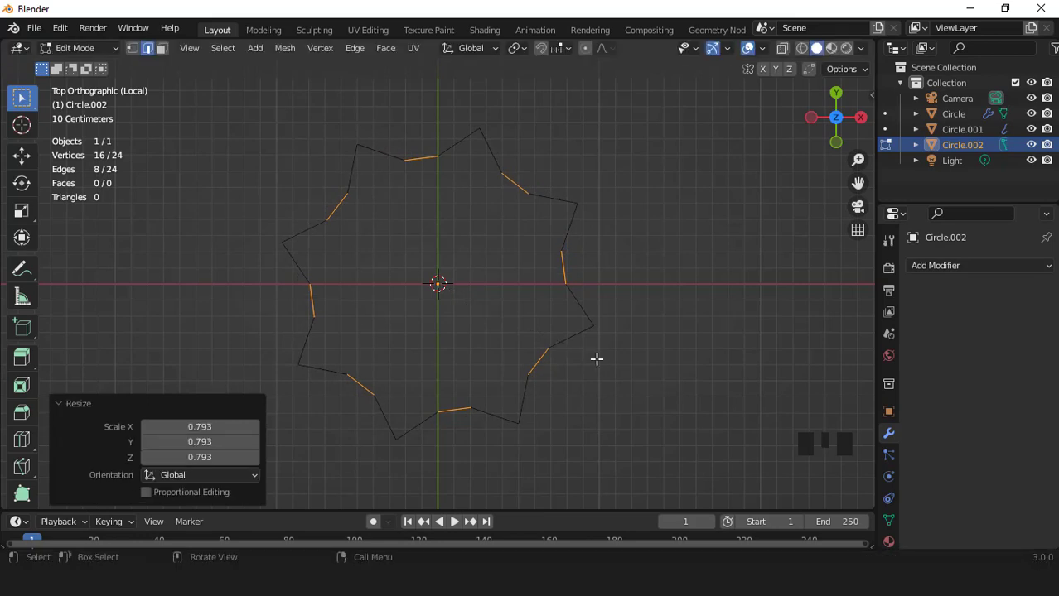
- Select the whole star outline in vertex mode and extrude it about 1.718 m upward in front view
key(a)
key(1)
key(KP_1)
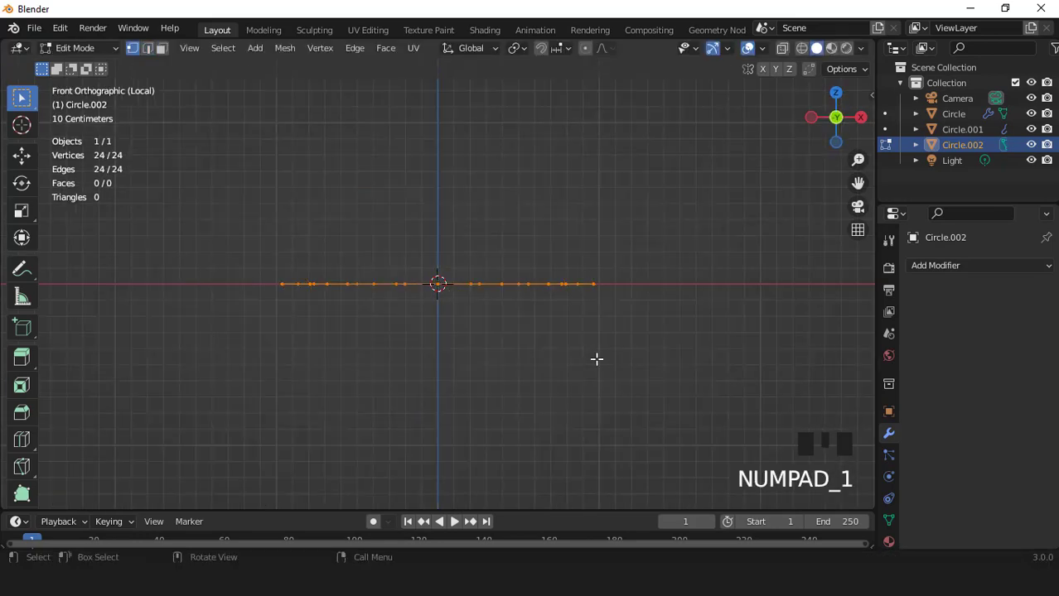
scroll(597, 359, down, 2)
key(e)
click(588, 239)
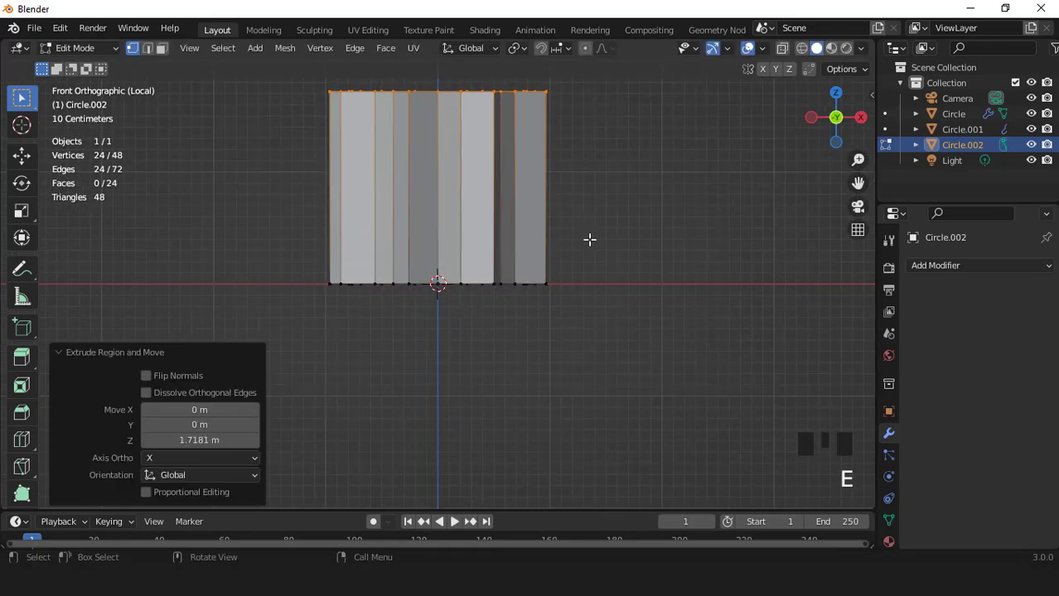
- Raise the extruded top loop by about 2.069 m along Z and scale it to 0 to form a pointed tip
scroll(579, 295, down, 5)
key(g)
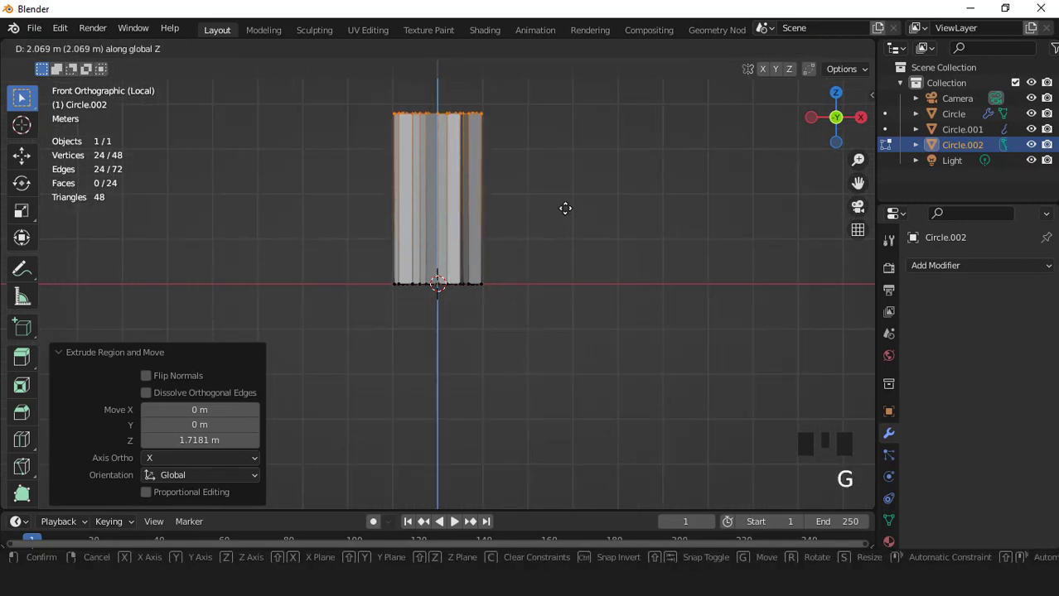
click(565, 208)
text(s0)
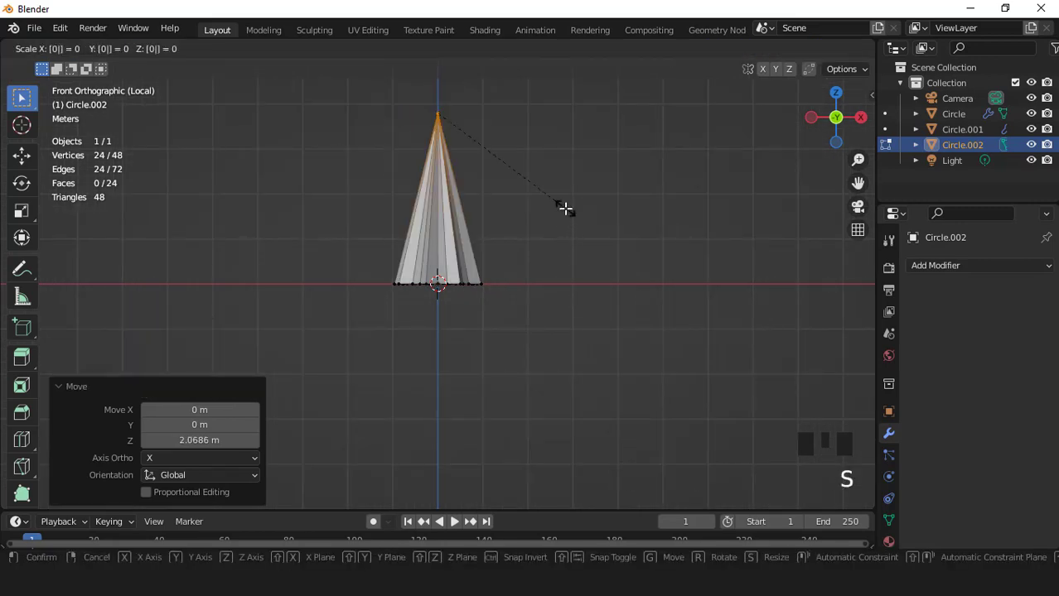
click(565, 208)
- Add 20 evenly spaced horizontal loop cuts along the cone's height and return to Object Mode
shift+middle_drag(513, 234, 480, 293)
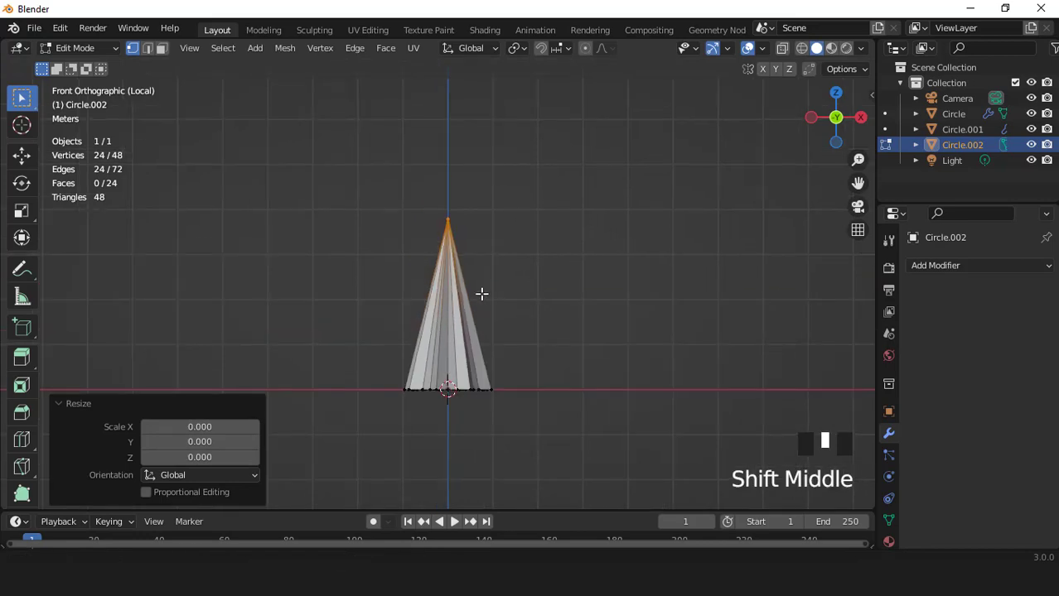
scroll(478, 327, up, 1)
key(ctrl+r)
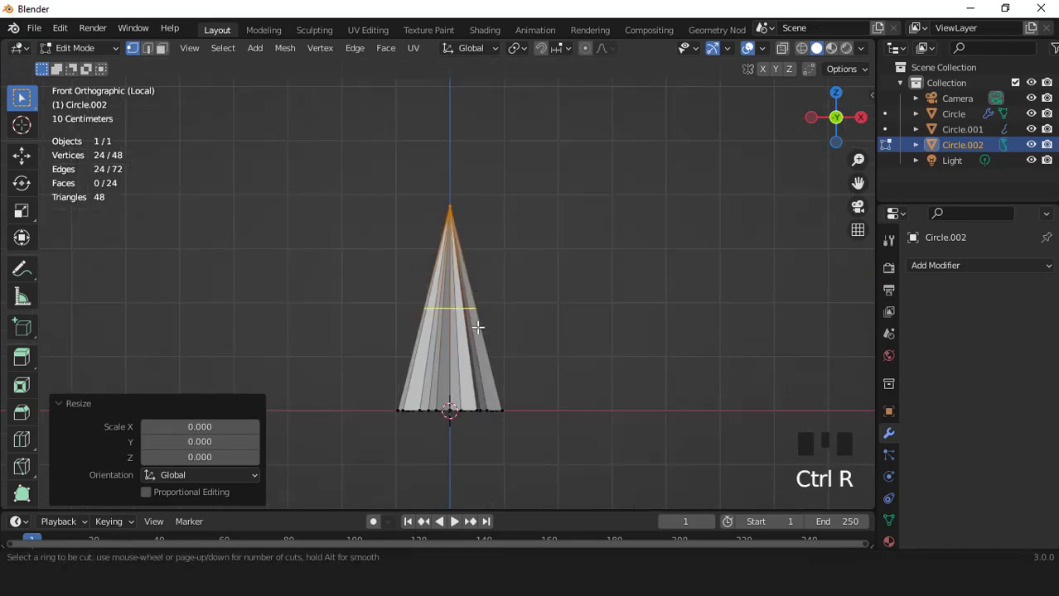
scroll(477, 328, up, 13)
click(475, 326)
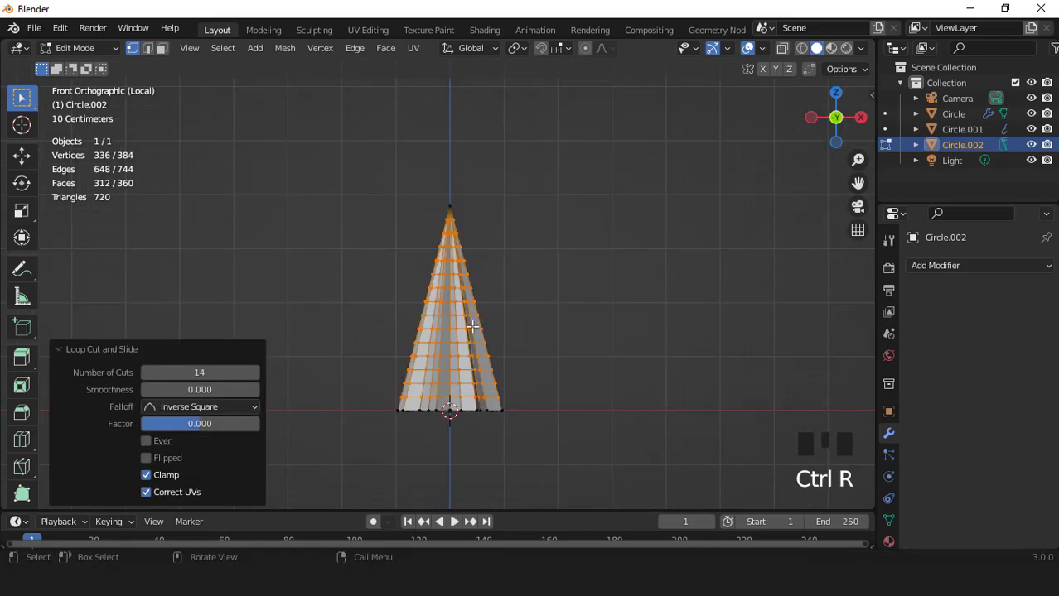
click(207, 372)
text(20)
key(Return)
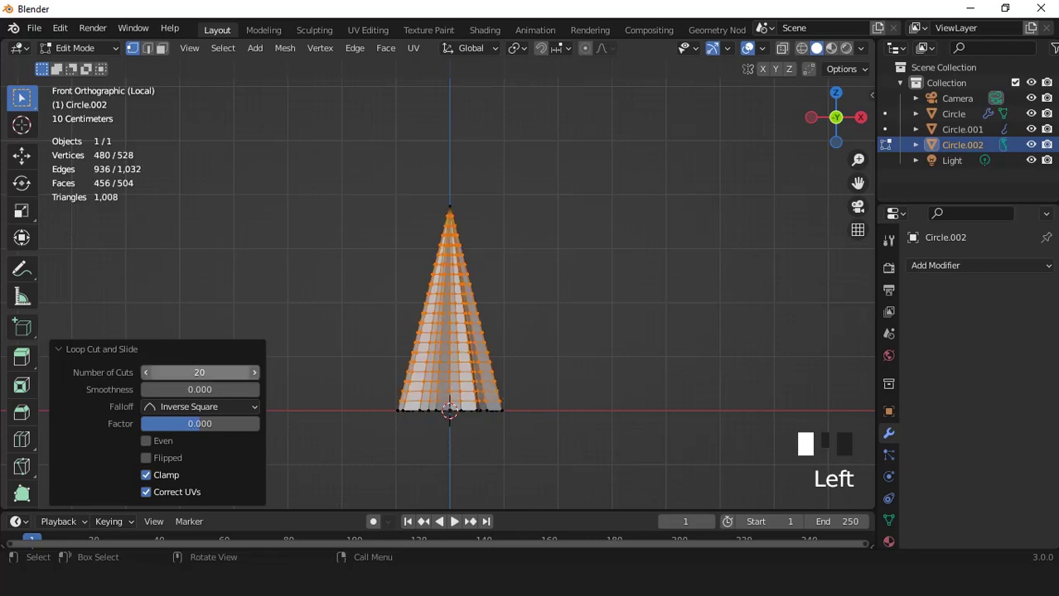
scroll(469, 363, up, 2)
key(Tab)
- Add a Simple Deform modifier to the star cone and twist it 180° around the Z axis
scroll(448, 327, down, 2)
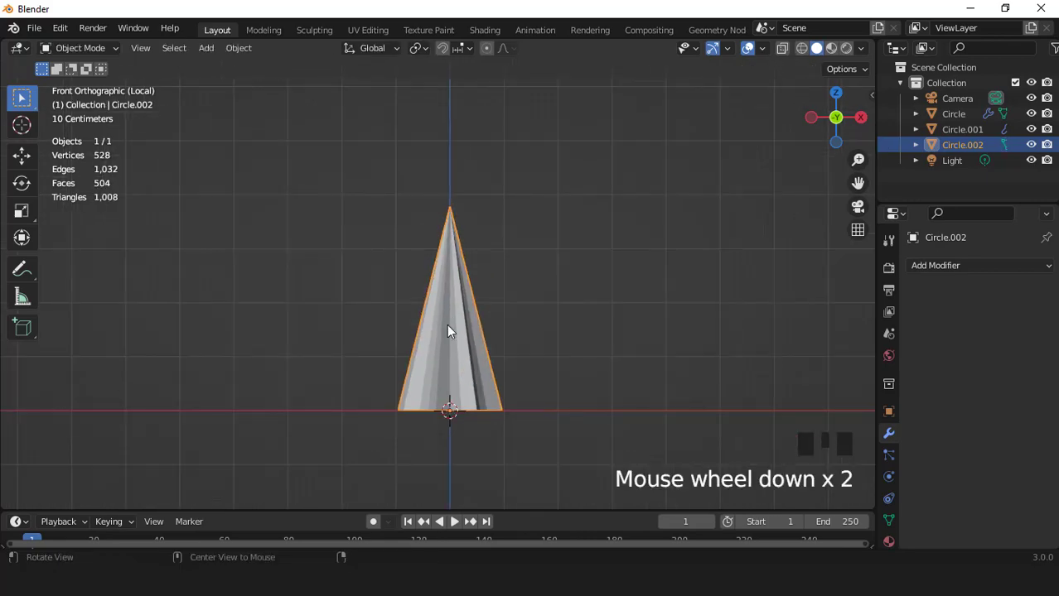
middle_drag(448, 327, 415, 363)
key(KP_1)
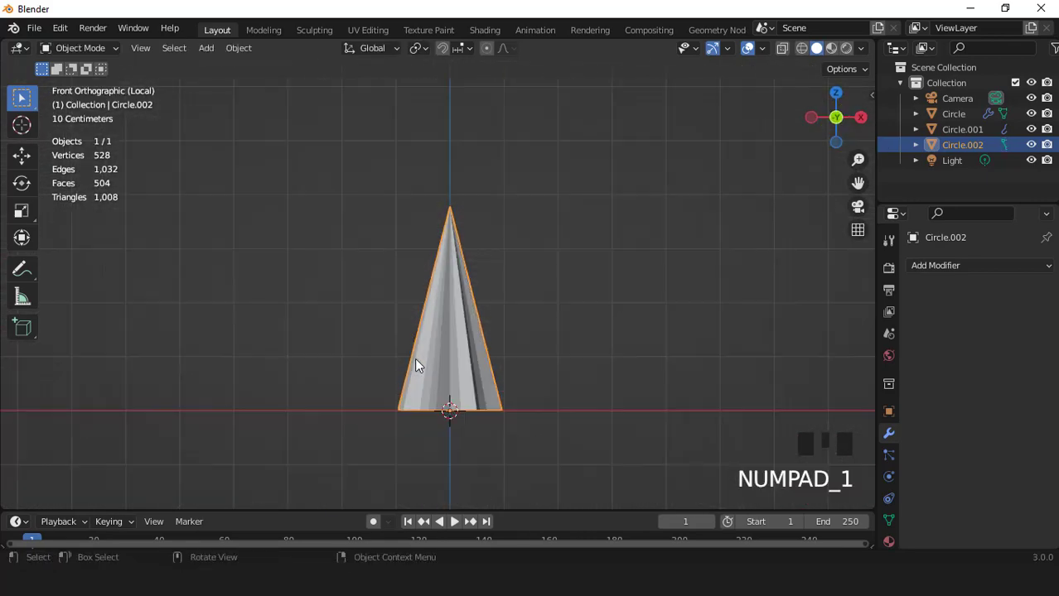
click(928, 265)
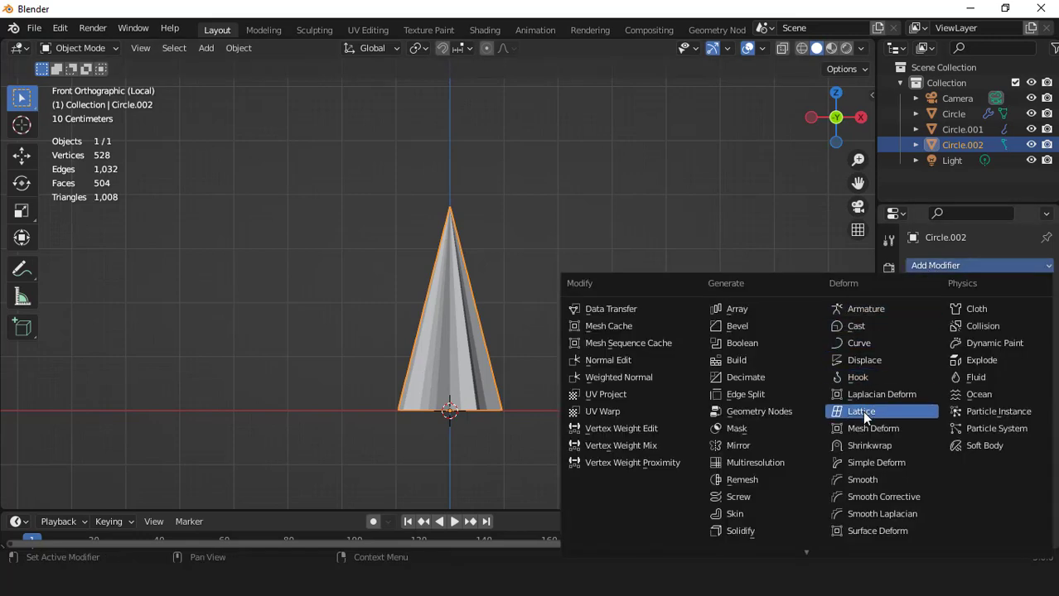
click(866, 463)
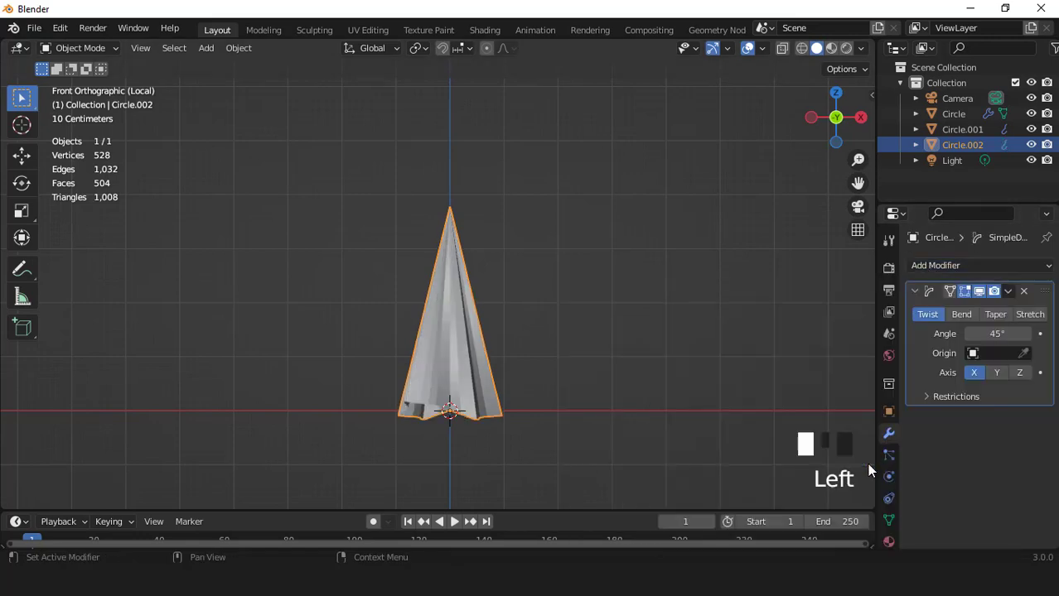
click(1019, 373)
scroll(550, 358, up, 2)
click(997, 334)
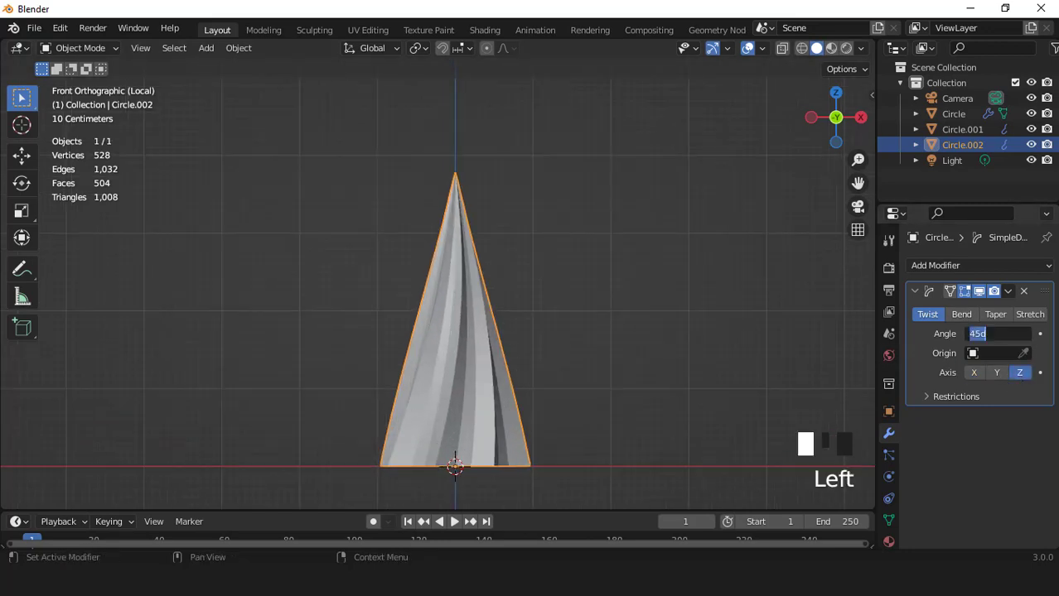
text(180)
key(Return)
- Flatten the twisted cone along Z by a scale factor of about 0.322
scroll(465, 339, down, 2)
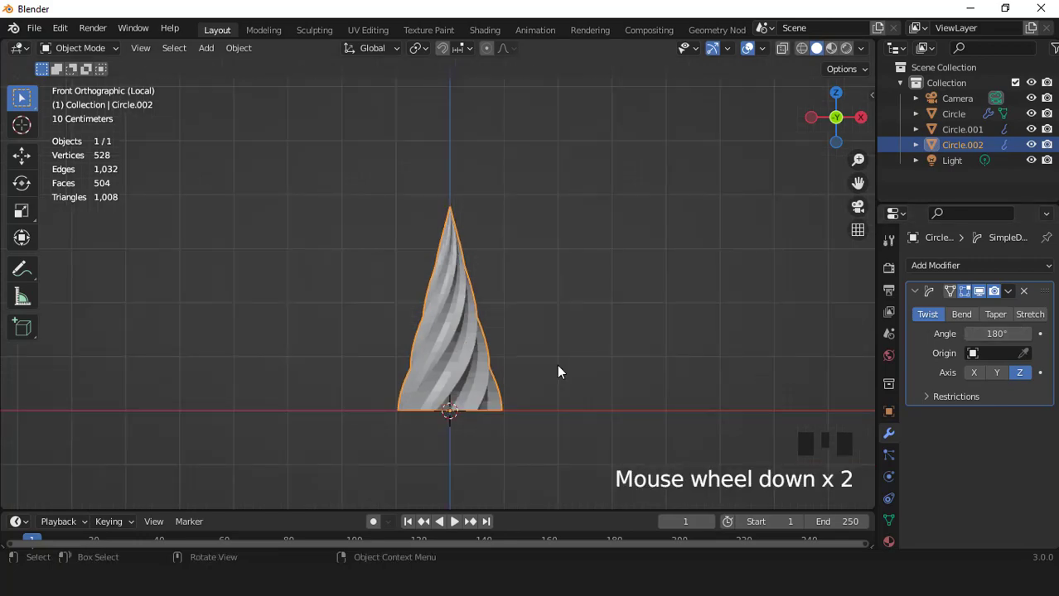
key(s)
key(z)
click(487, 385)
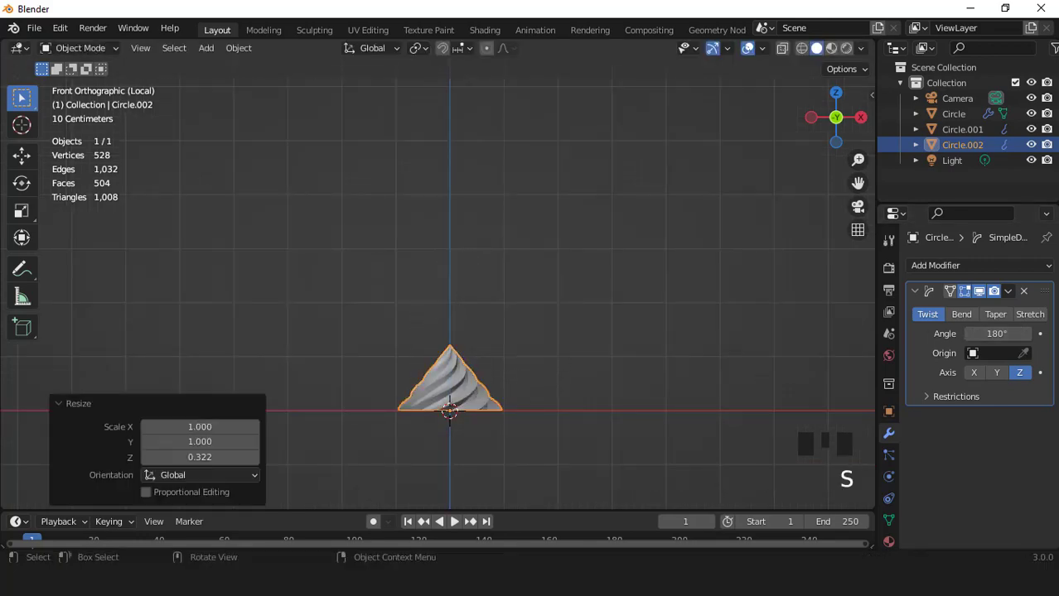
middle_drag(487, 385, 476, 238)
- Give the twisted frosting a level 1 subdivision surface and shade it smooth
scroll(478, 379, up, 1)
key(KP_1)
scroll(499, 245, up, 4)
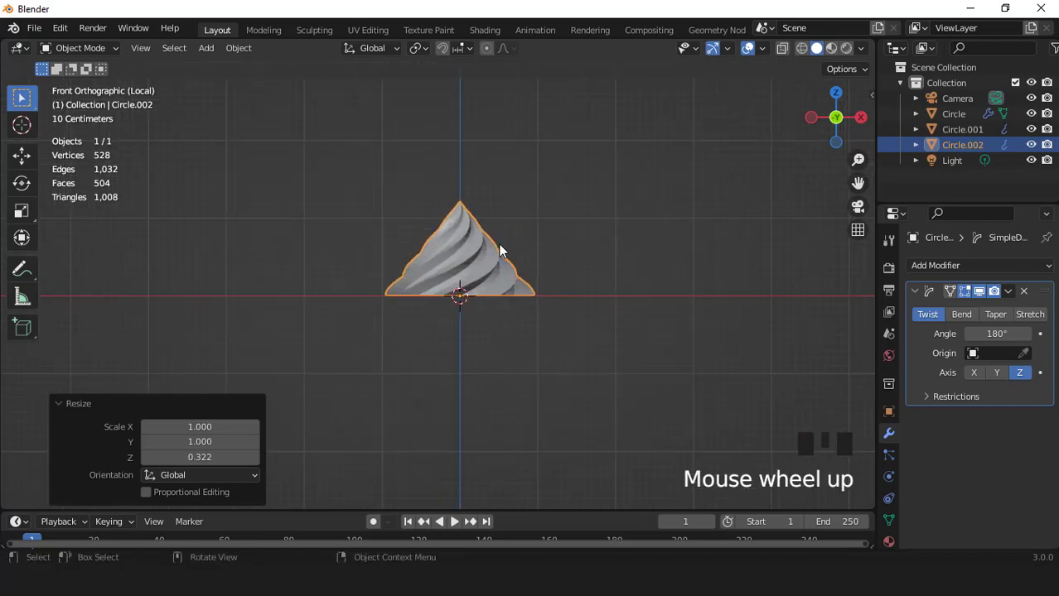
key(ctrl+1)
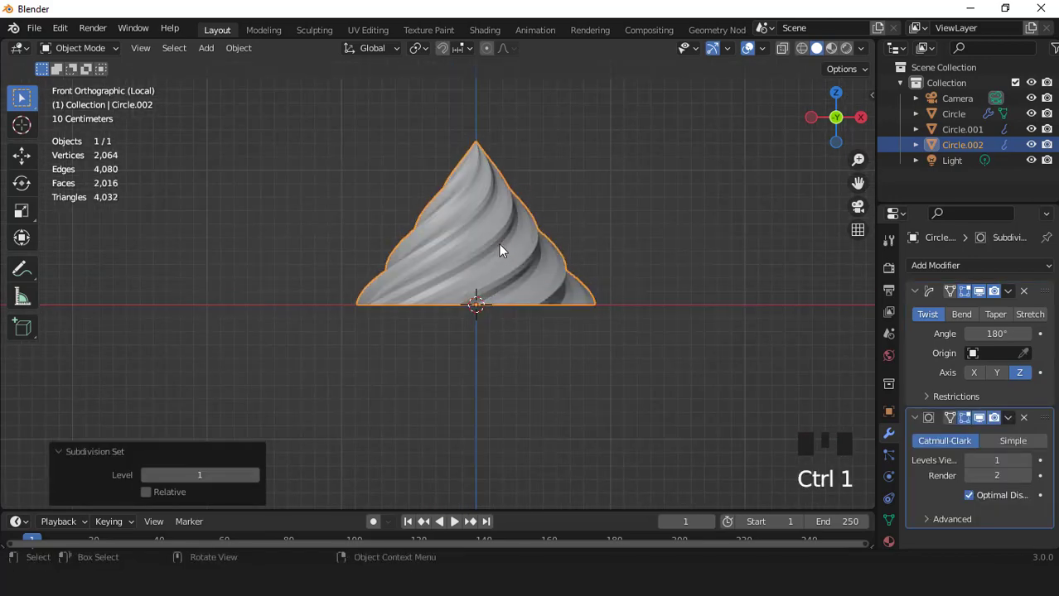
scroll(498, 244, up, 2)
right_click(498, 242)
click(500, 242)
middle_drag(499, 242, 523, 285)
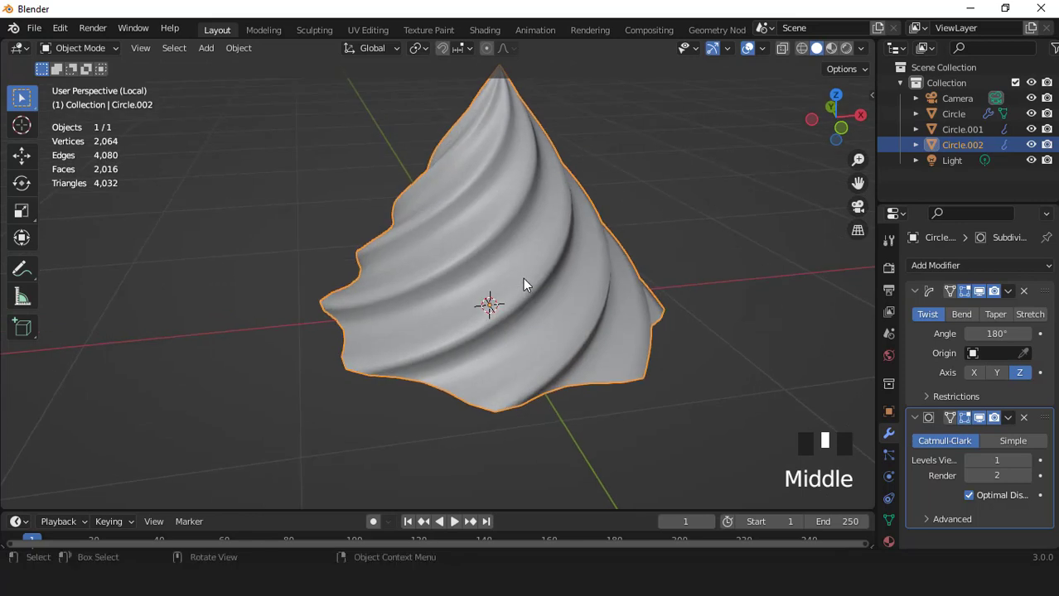
- Recalculate the normals of all frosting faces to point outward, checking them with the Face Orientation overlay, and return to Object Mode
key(Tab)
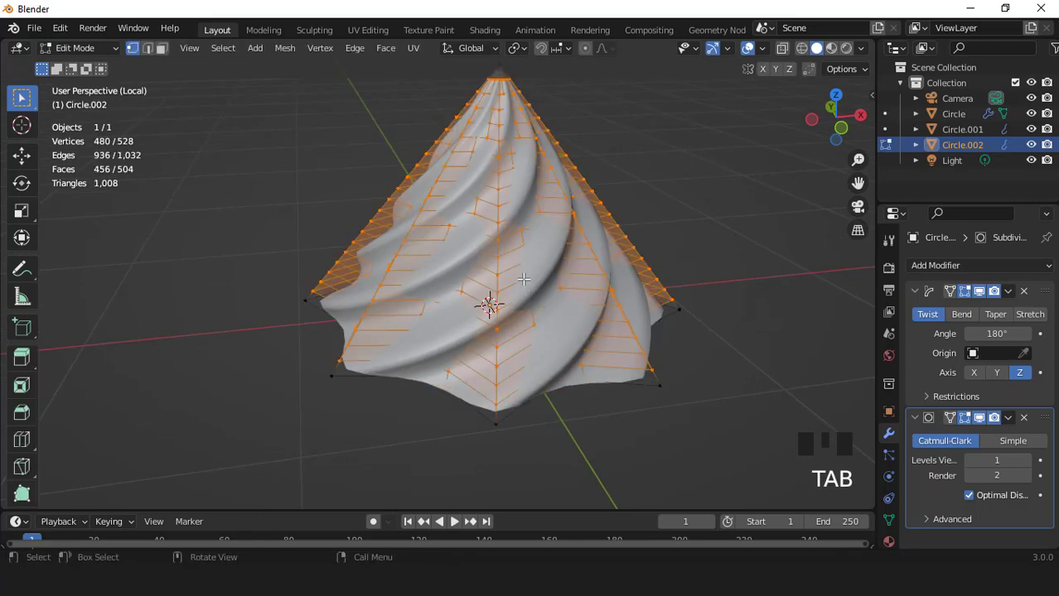
key(a)
key(3)
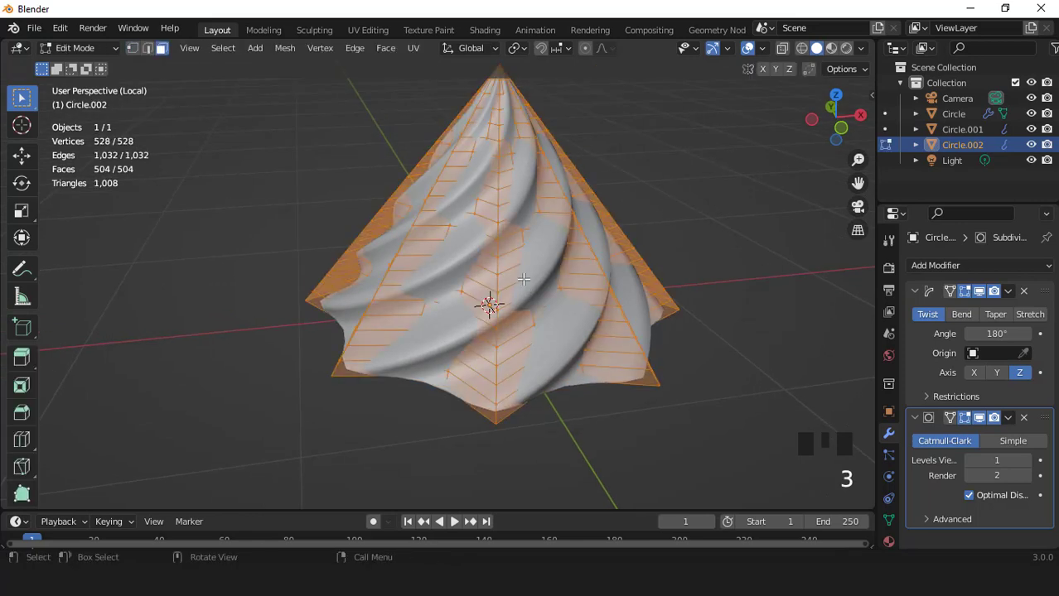
click(763, 48)
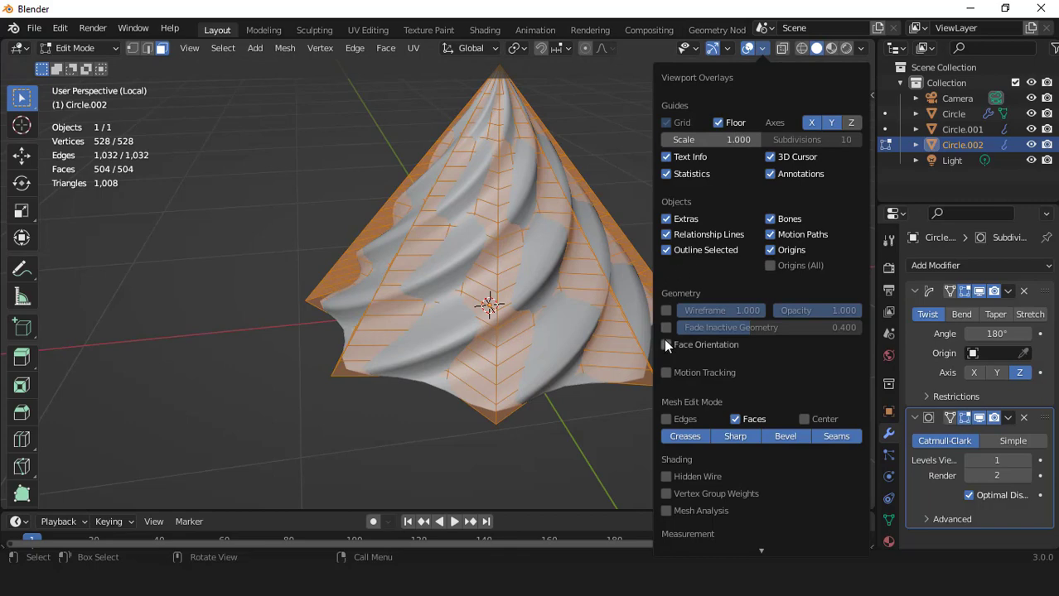
click(666, 345)
middle_drag(530, 319, 517, 232)
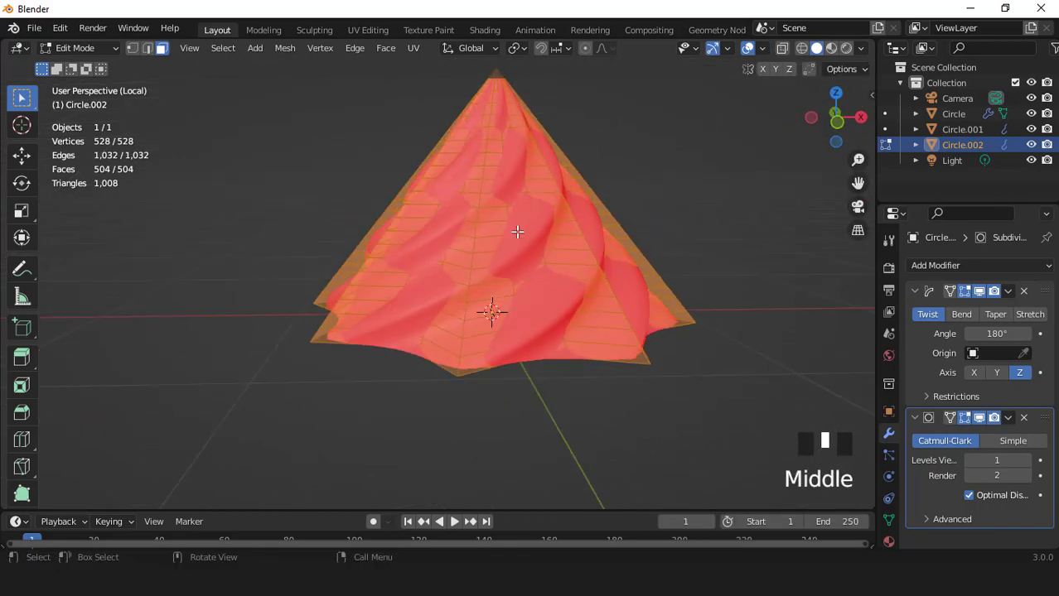
key(shift+n)
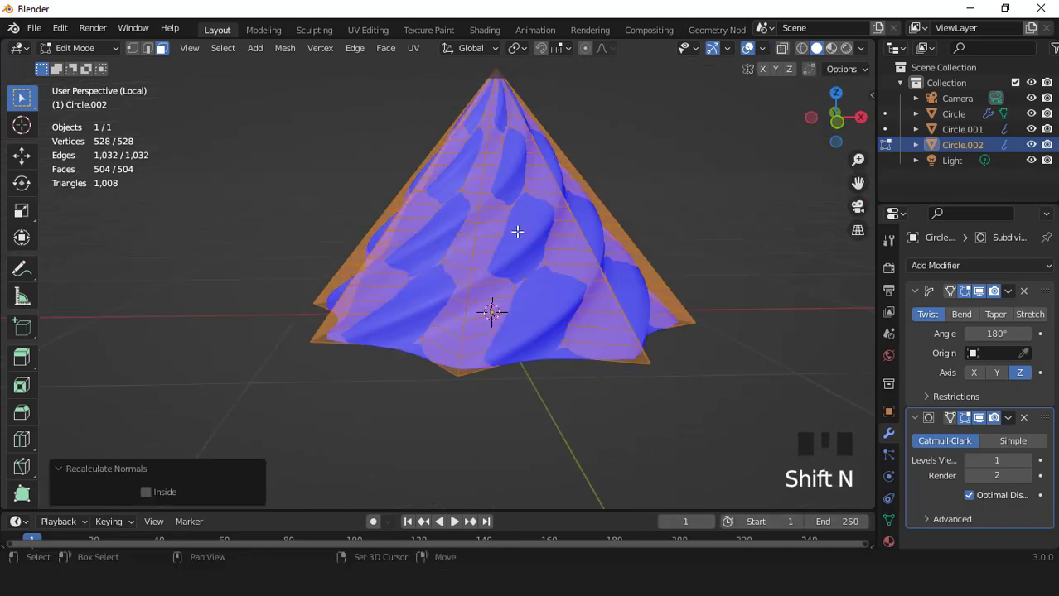
click(761, 49)
click(666, 346)
scroll(663, 348, down, 1)
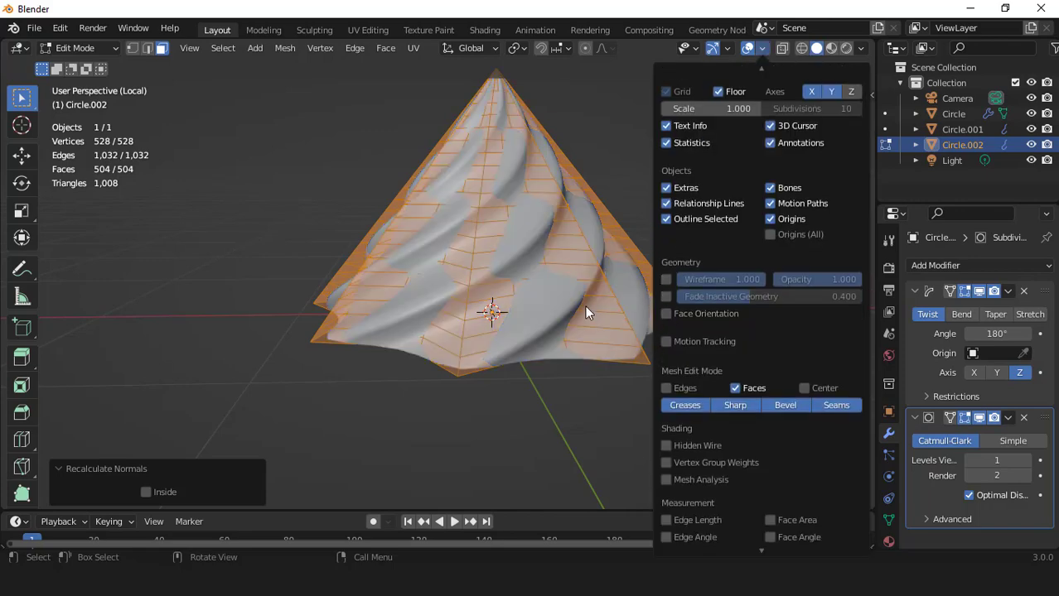
key(Tab)
- Apply the frosting's Simple Deform twist modifier, keeping the subdivision modifier live
scroll(613, 302, down, 3)
middle_drag(598, 312, 550, 362)
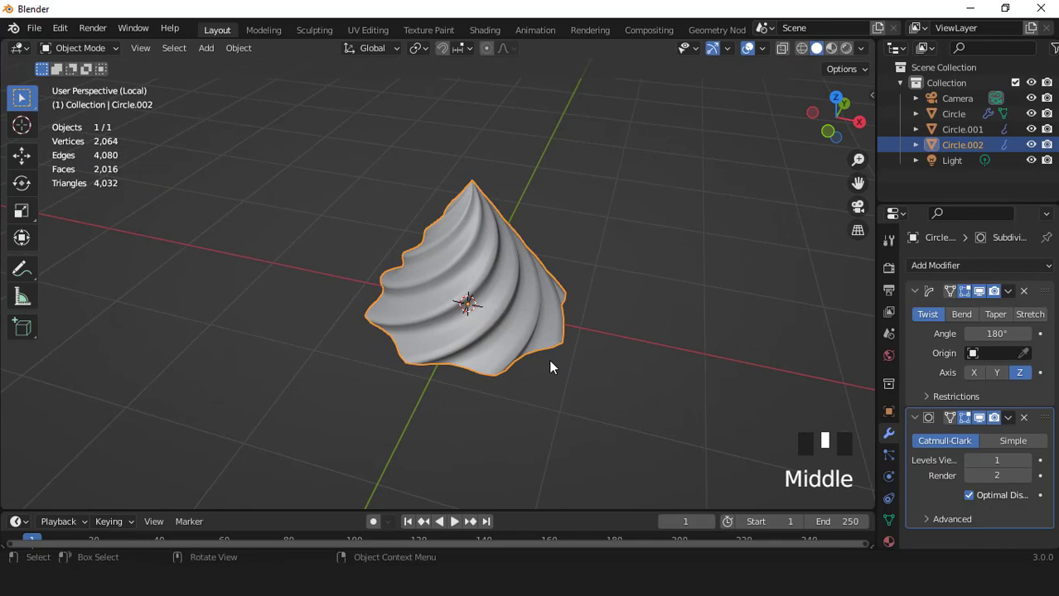
key(KP_1)
scroll(580, 263, up, 2)
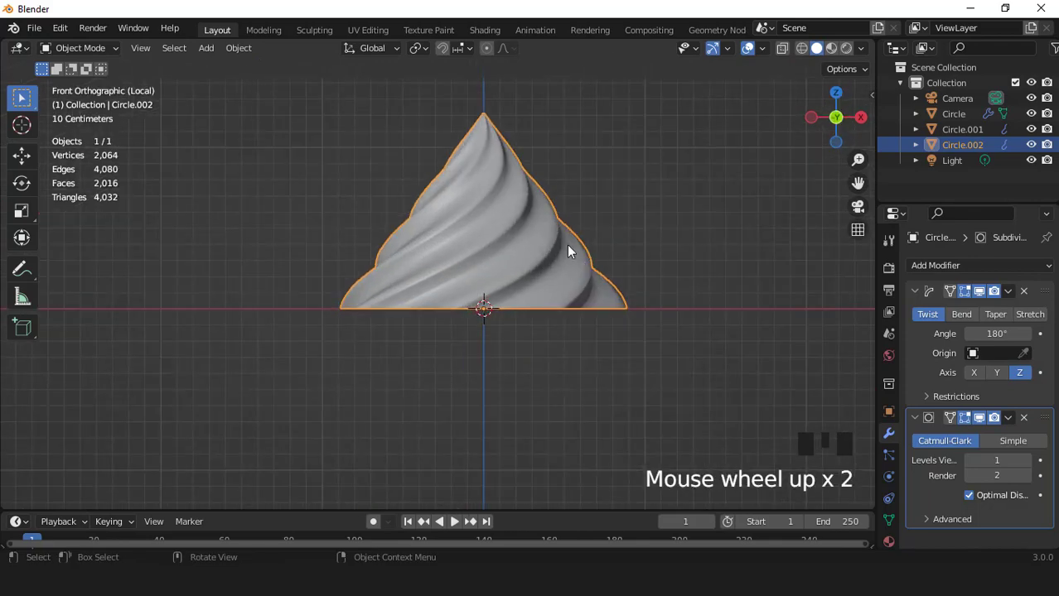
click(1008, 291)
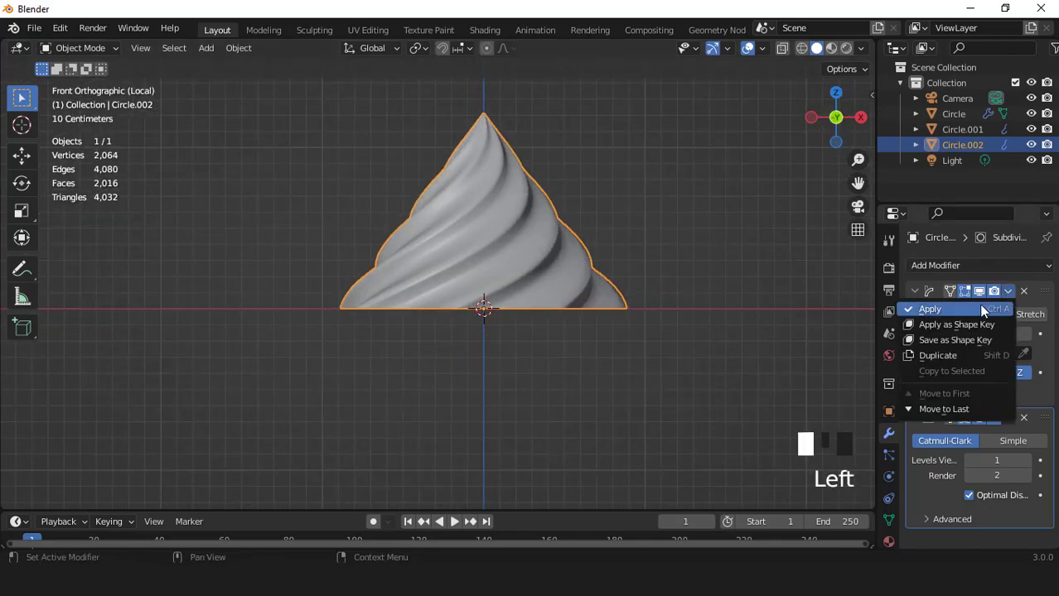
click(978, 305)
- Enter Edit Mode on the frosting and turn off the subdivision modifier's viewport display
scroll(560, 327, up, 2)
scroll(560, 327, down, 2)
key(Tab)
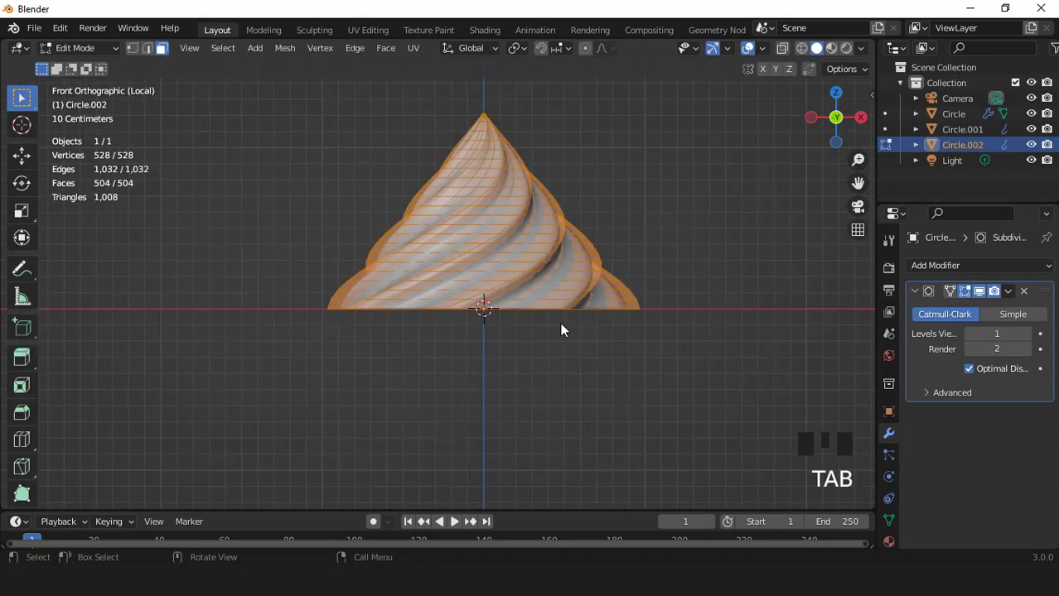
scroll(560, 327, up, 2)
click(629, 319)
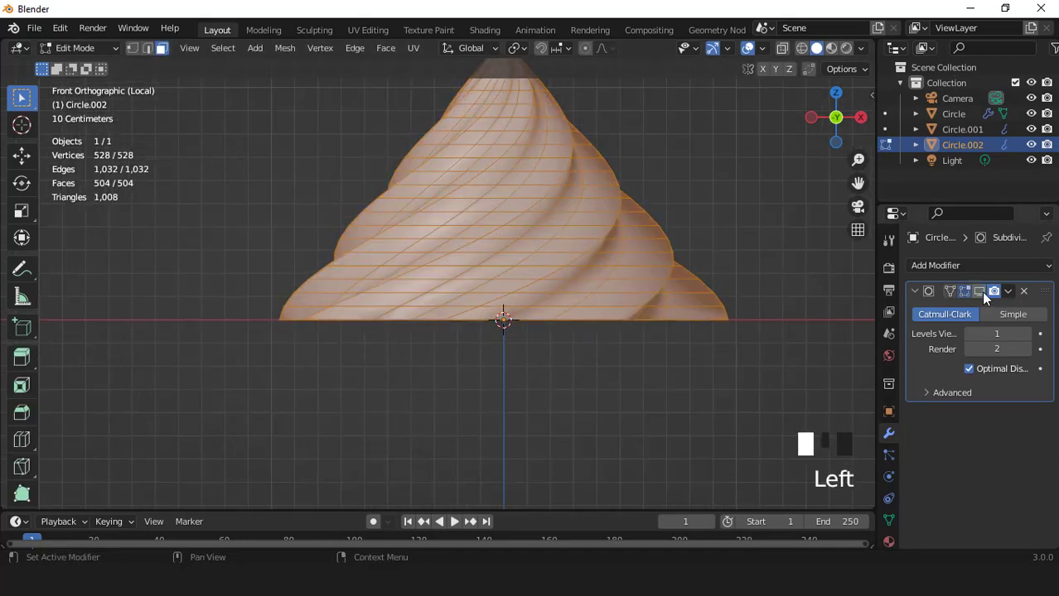
- Select the frosting's bottom edge loop in edge mode and move it down about 0.088 m along Z
key(2)
click(596, 319)
double_click(573, 320)
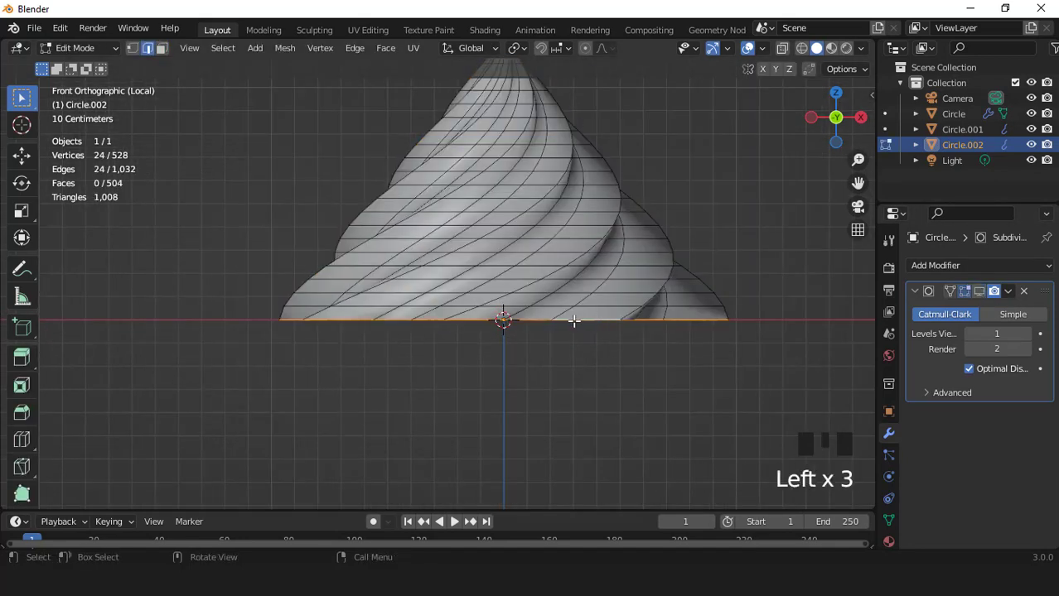
scroll(573, 321, down, 2)
scroll(573, 321, up, 1)
key(g)
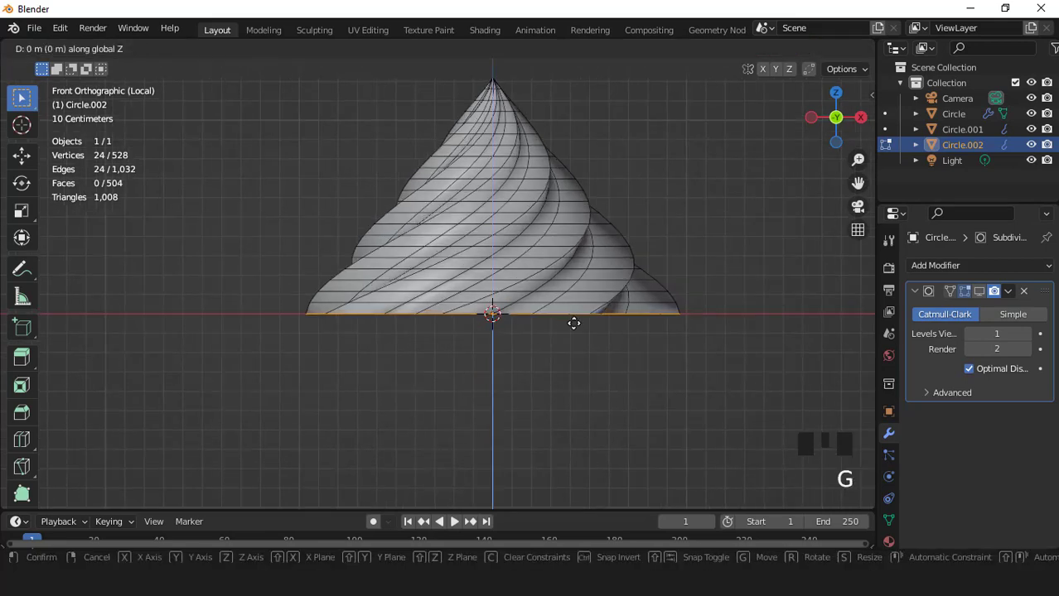
click(575, 338)
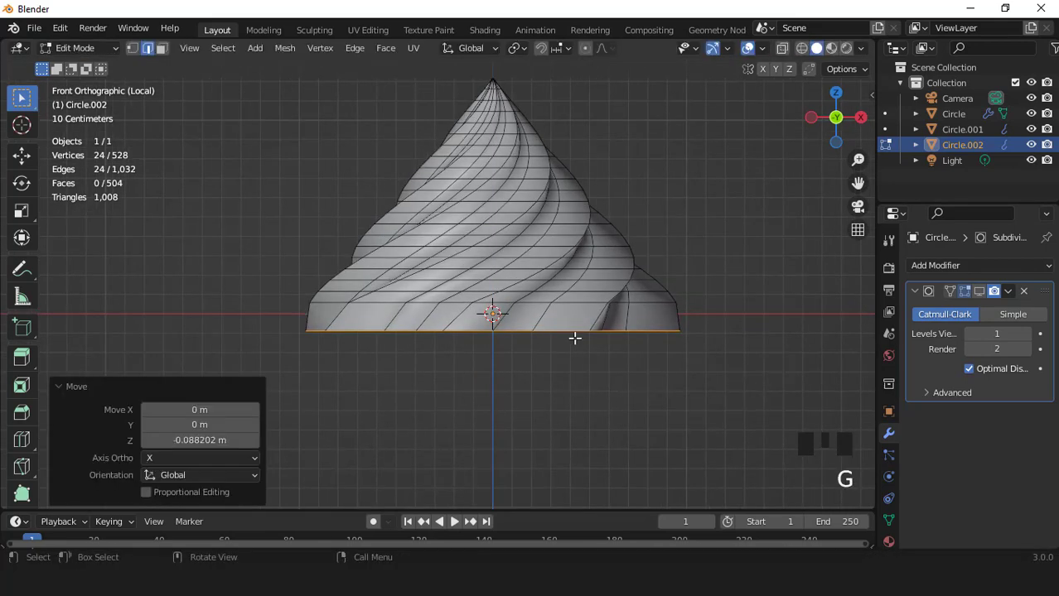
- Enable proportional editing and scale the bottom loop inward to about 0.75 with Z locked and a proportional size of 1.21
scroll(574, 242, down, 1)
click(585, 48)
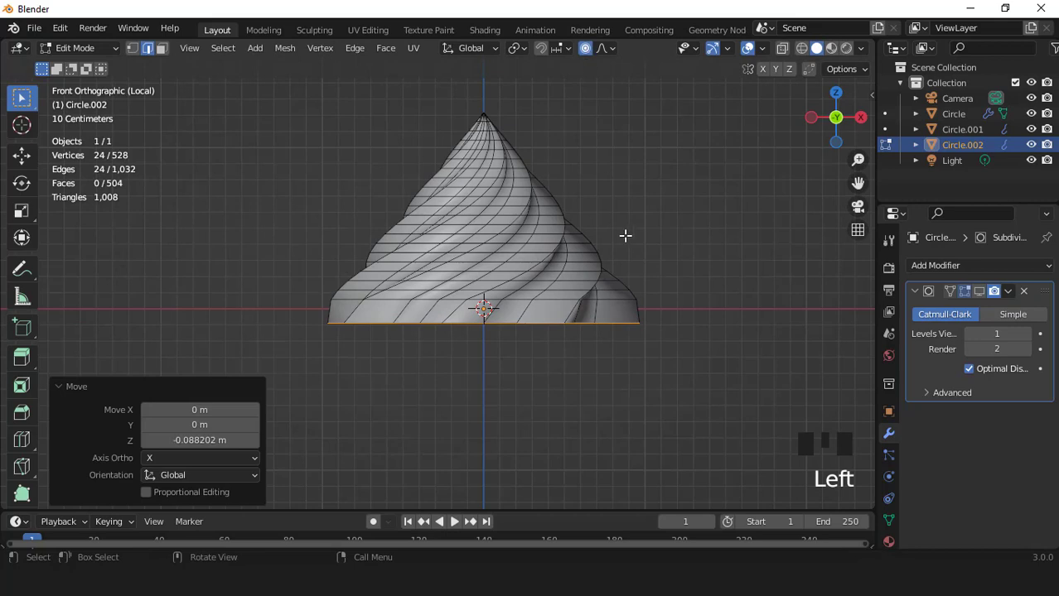
key(s)
scroll(629, 234, down, 2)
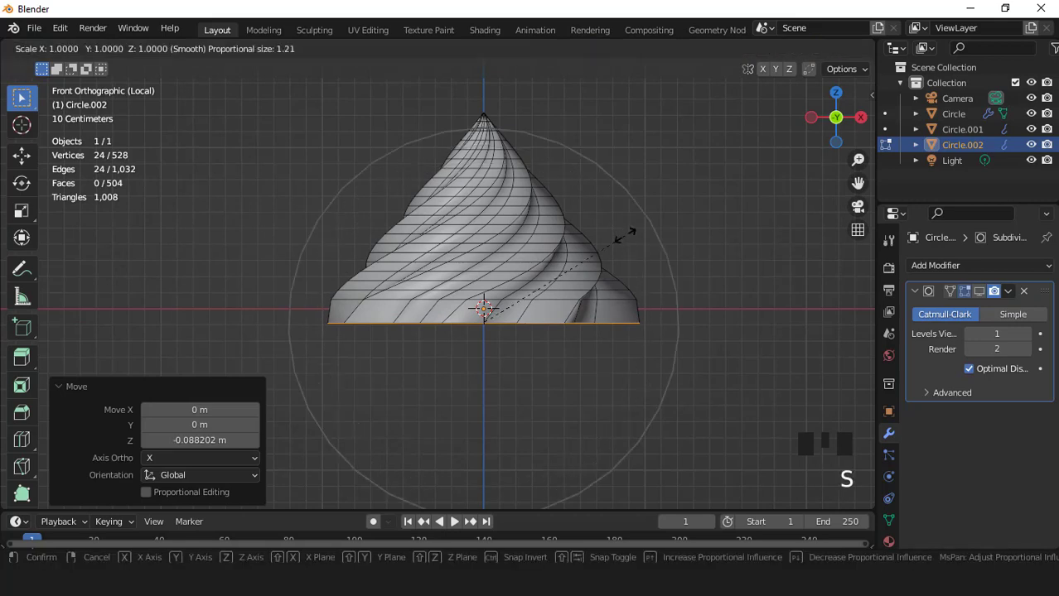
key(shift+z)
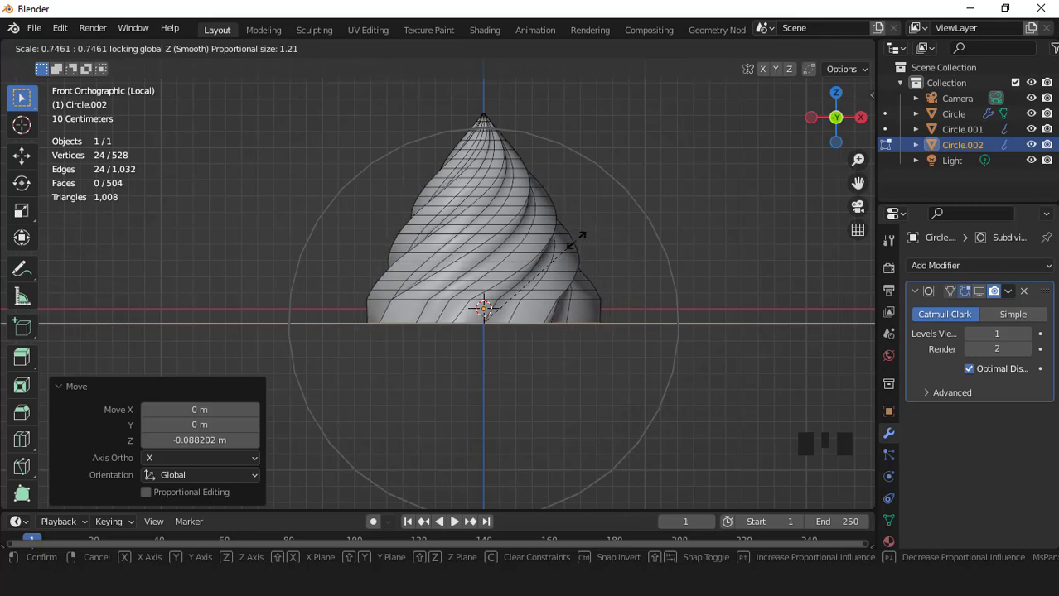
click(577, 239)
- Return to Object Mode and flatten the frosting along Z to about 0.646
key(Tab)
key(s)
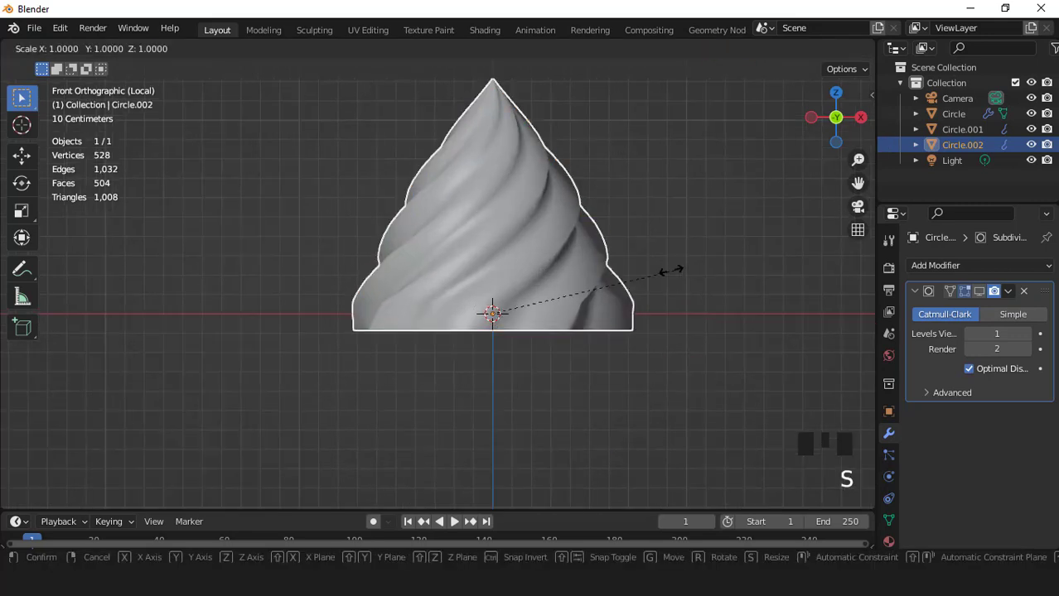
key(z)
click(608, 277)
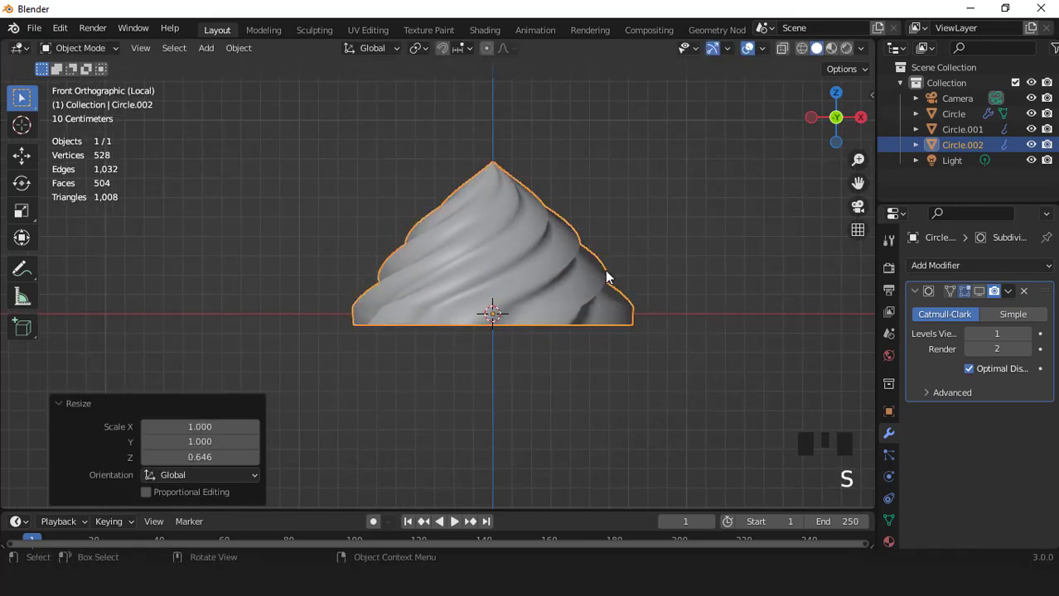
- Turn the subdivision modifier's viewport display back on and enter Edit Mode in front view
middle_drag(608, 277, 560, 285)
scroll(571, 290, up, 1)
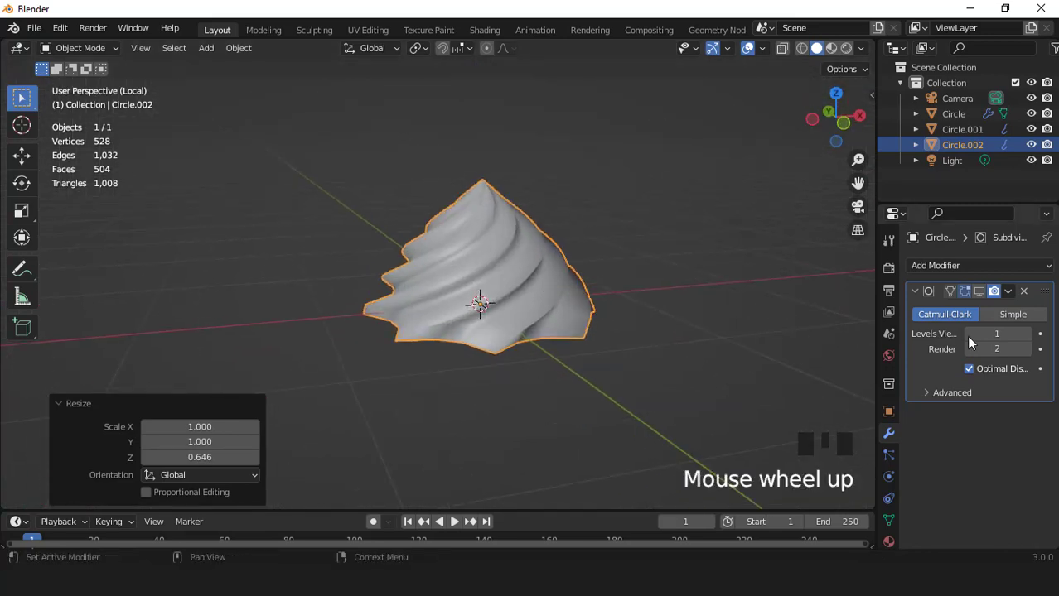
click(977, 292)
scroll(612, 321, up, 2)
key(KP_1)
key(Tab)
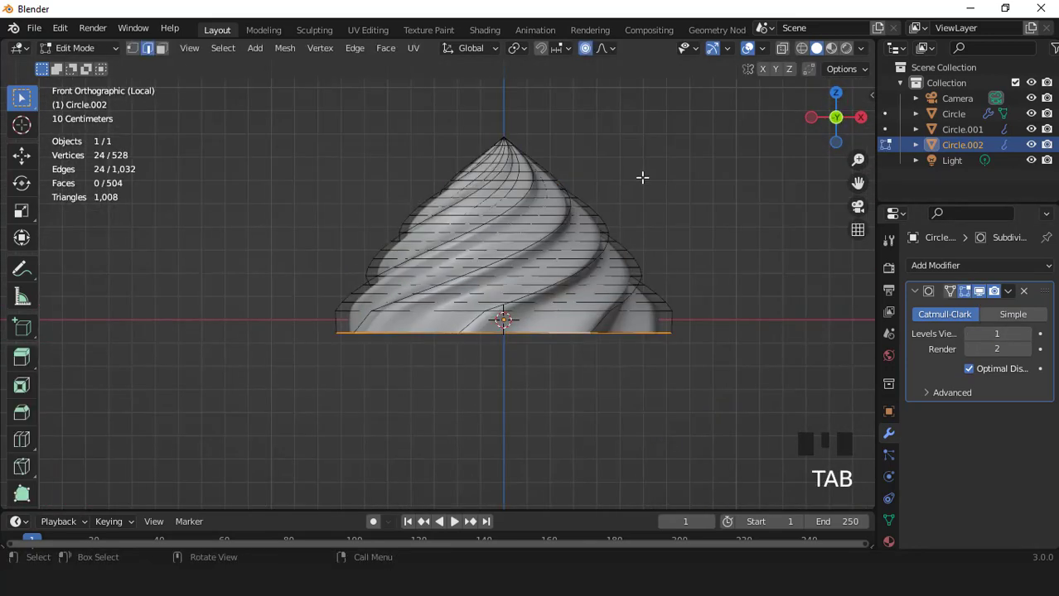
- Disable proportional editing, extrude the bottom loop down about 0.056 m, and scale the new loop to about 0.893
click(585, 49)
scroll(549, 241, up, 1)
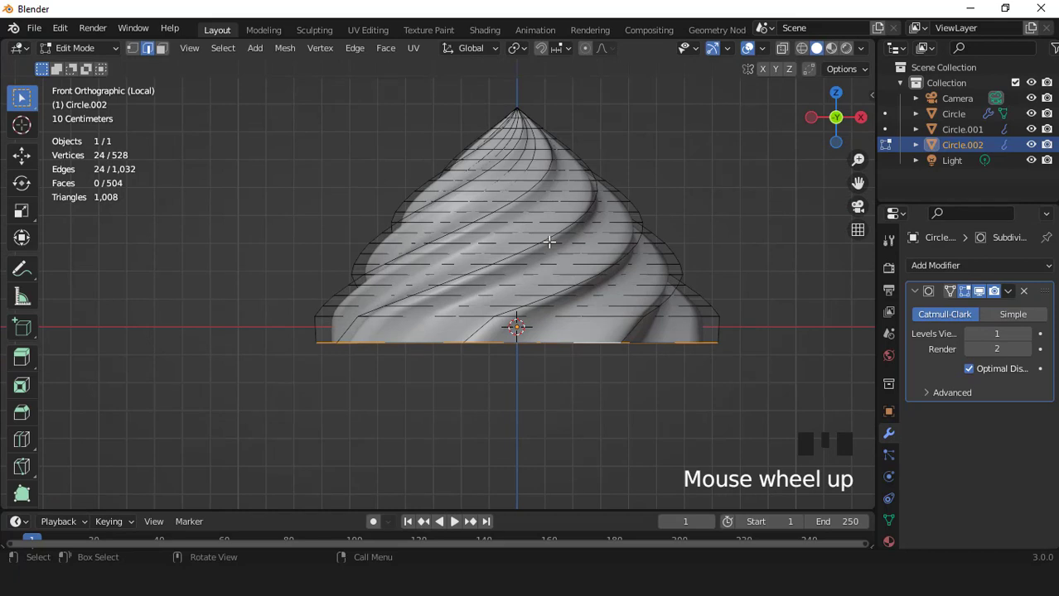
key(e)
click(554, 256)
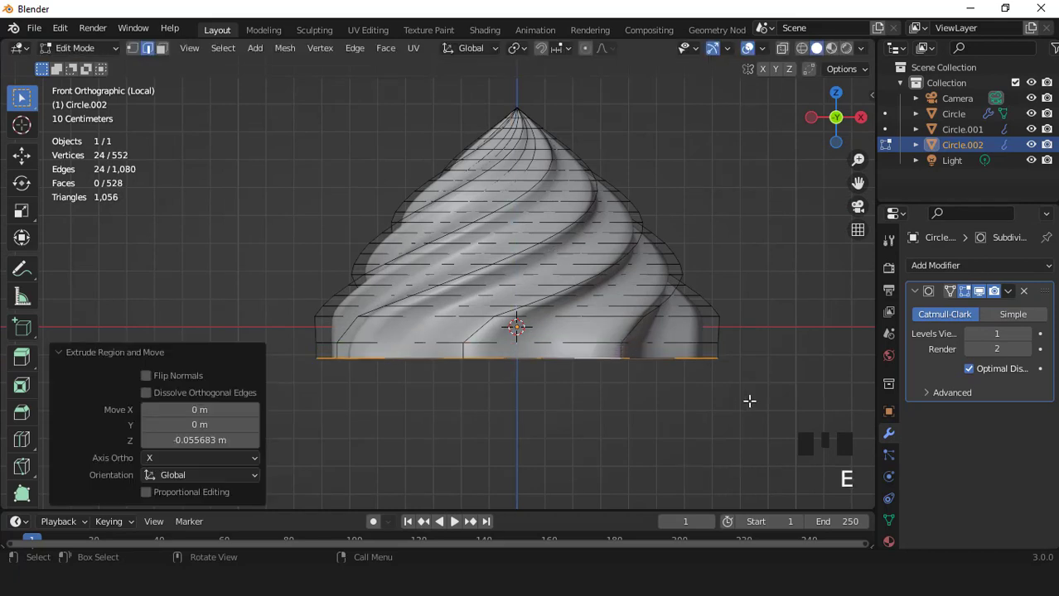
key(s)
click(719, 393)
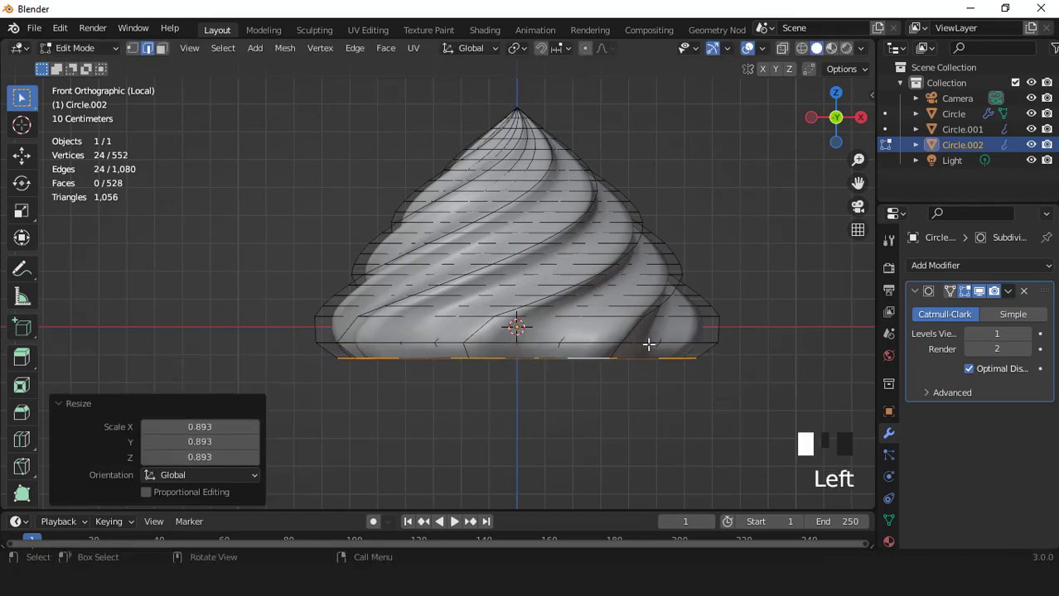
- Select the edge loop just above the frosting's base and scale it inward to about 0.959
alt+click(648, 343)
key(s)
click(649, 362)
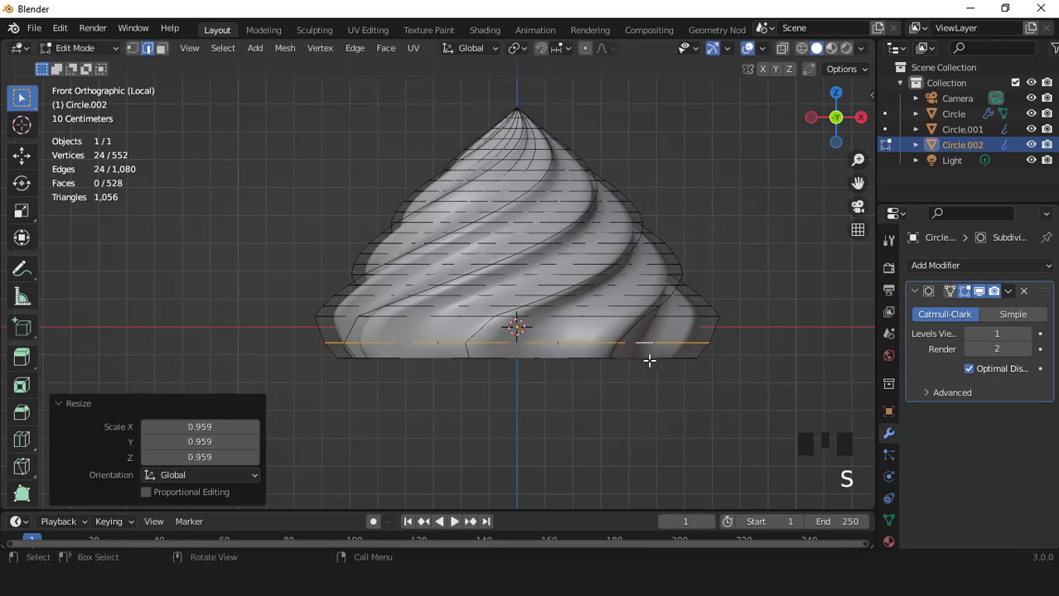
- Move the frosting's bottom edge loop down about 0.028 m, scale it inward to about 0.947, and return to Object Mode
triple_click(585, 355)
key(g)
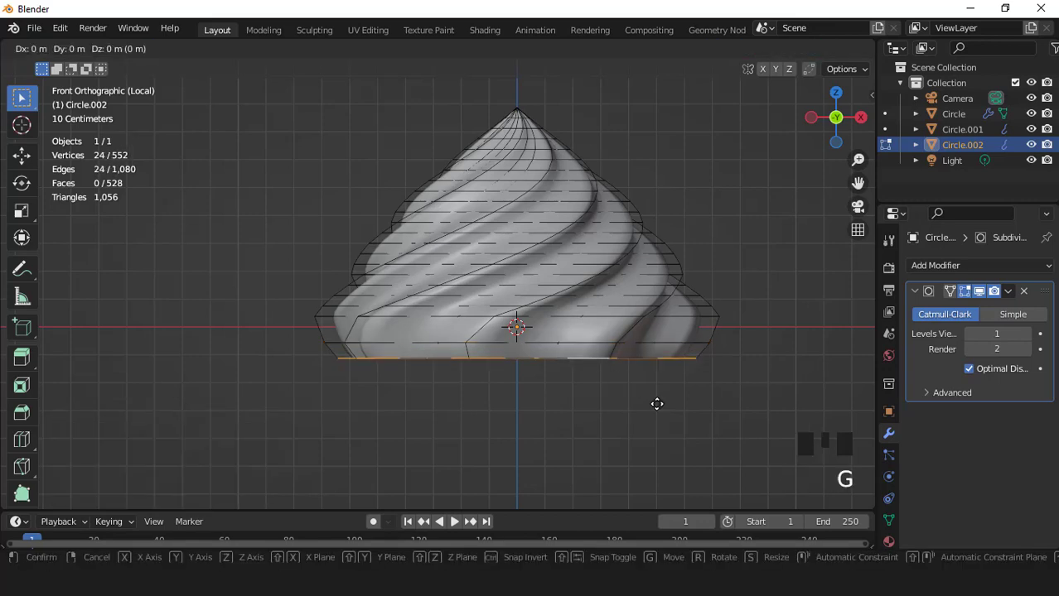
key(z)
click(658, 408)
key(s)
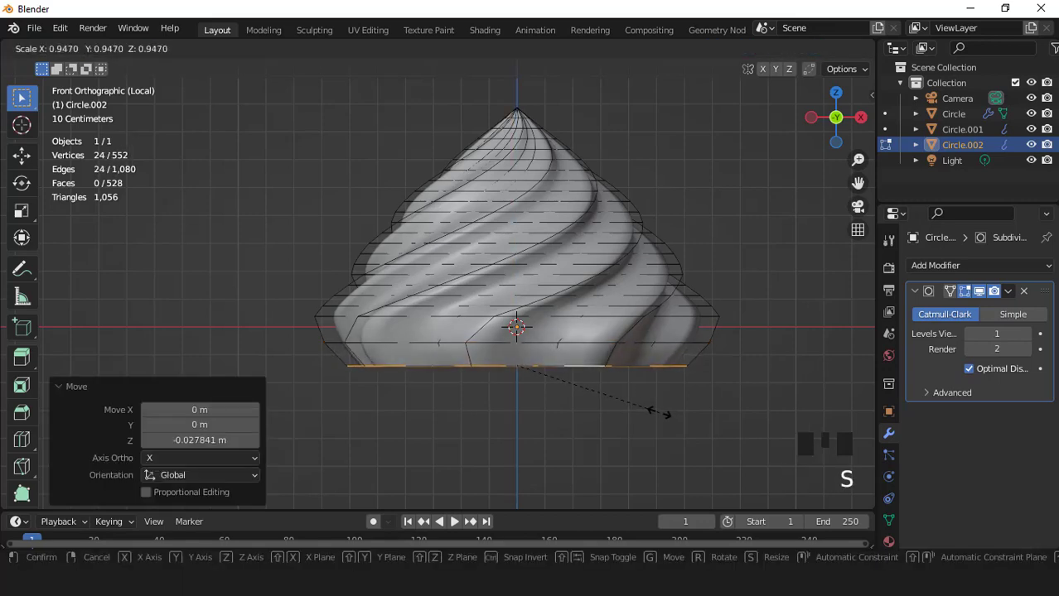
click(659, 413)
key(Tab)
- Leave local view, raise the frosting about 1.87 m along Z onto the cake, and scale it uniformly to 1.51
scroll(539, 302, down, 3)
middle_drag(539, 302, 547, 324)
key(KP_Divide)
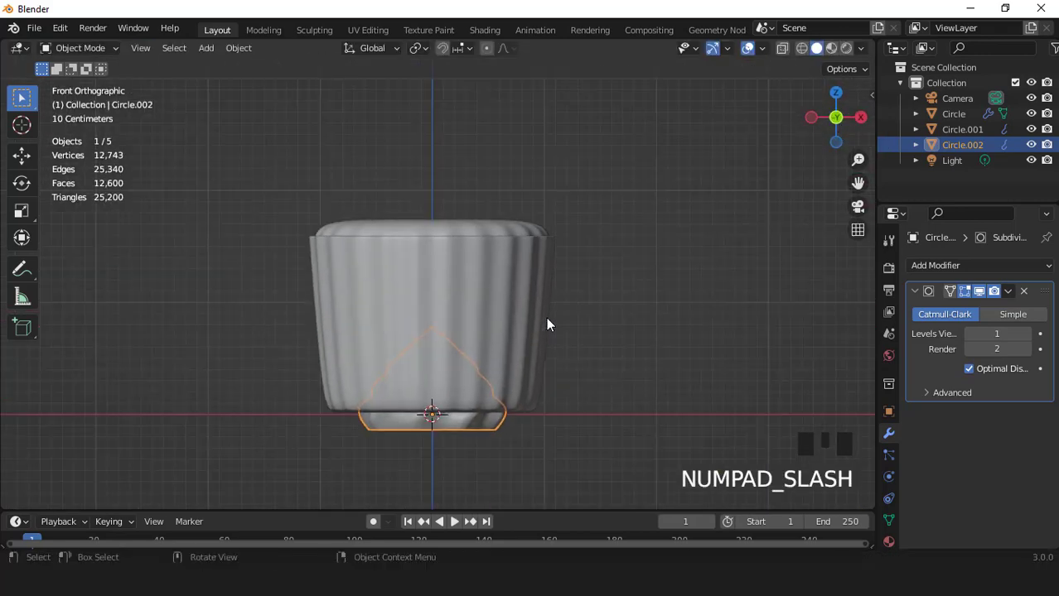
key(g)
key(z)
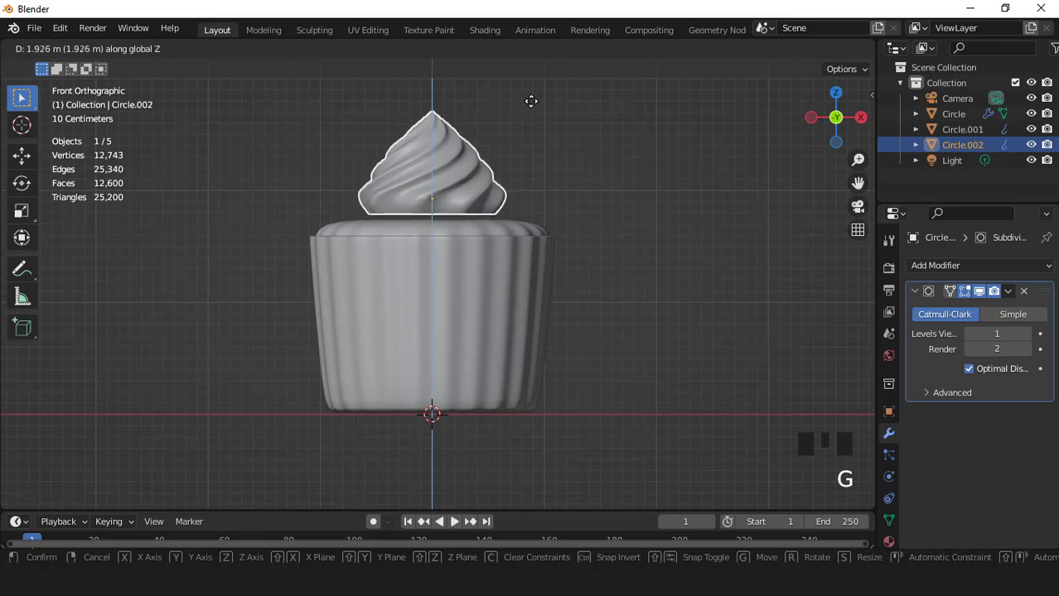
click(527, 103)
key(s)
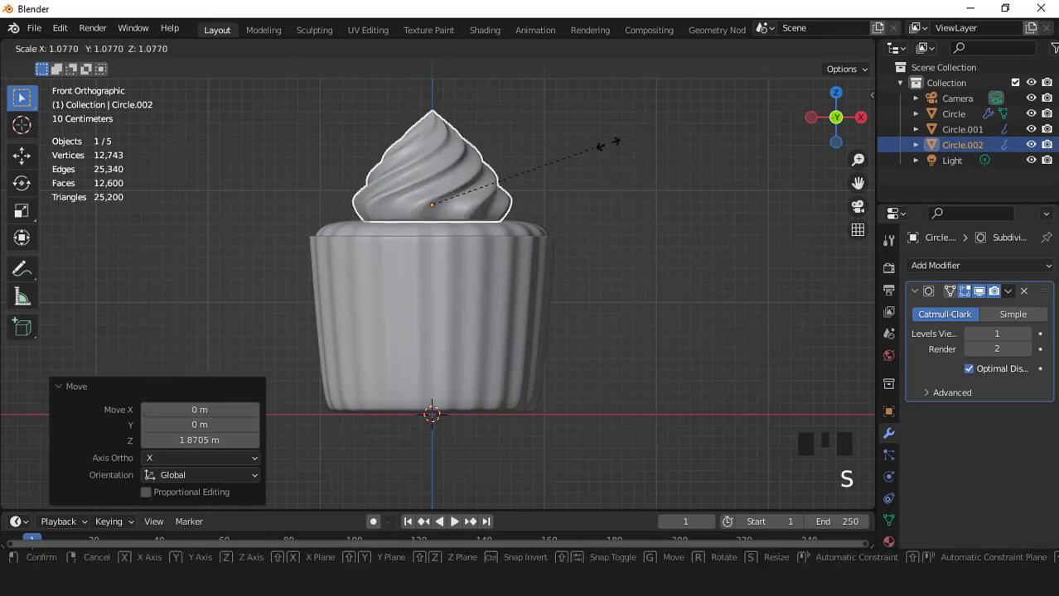
click(680, 129)
- Examine the assembled cupcake from several angles and up close with the viewport overlays temporarily hidden
middle_drag(531, 241, 489, 240)
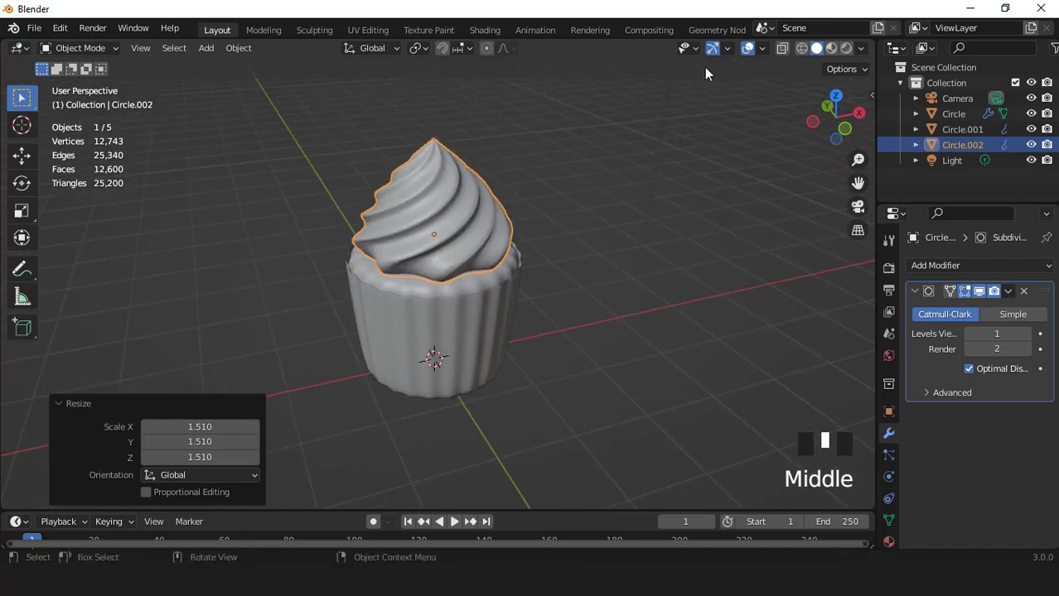
click(748, 47)
scroll(615, 257, down, 2)
middle_drag(616, 257, 540, 246)
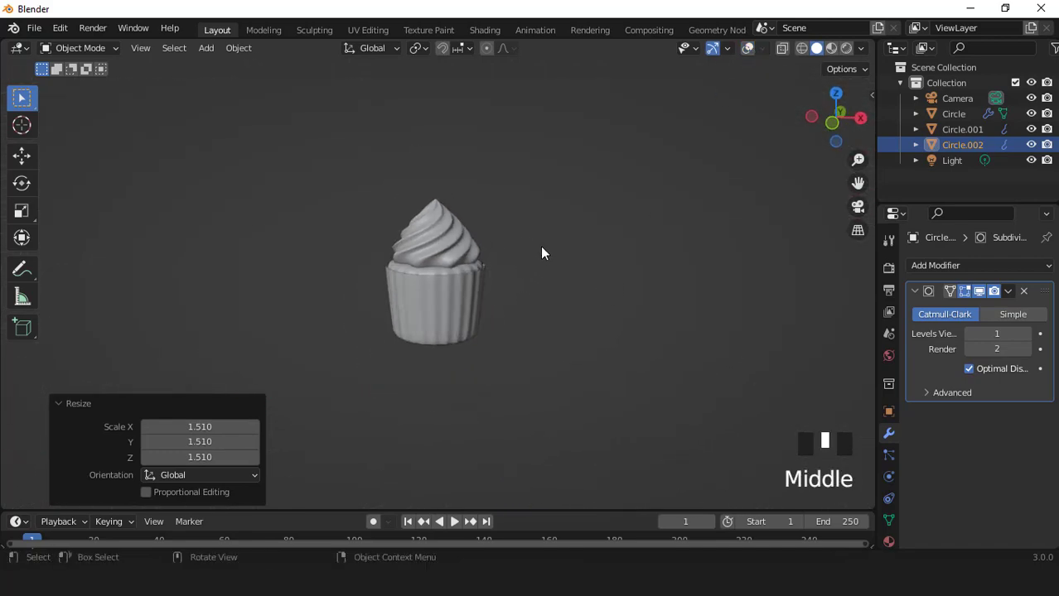
scroll(541, 254, up, 2)
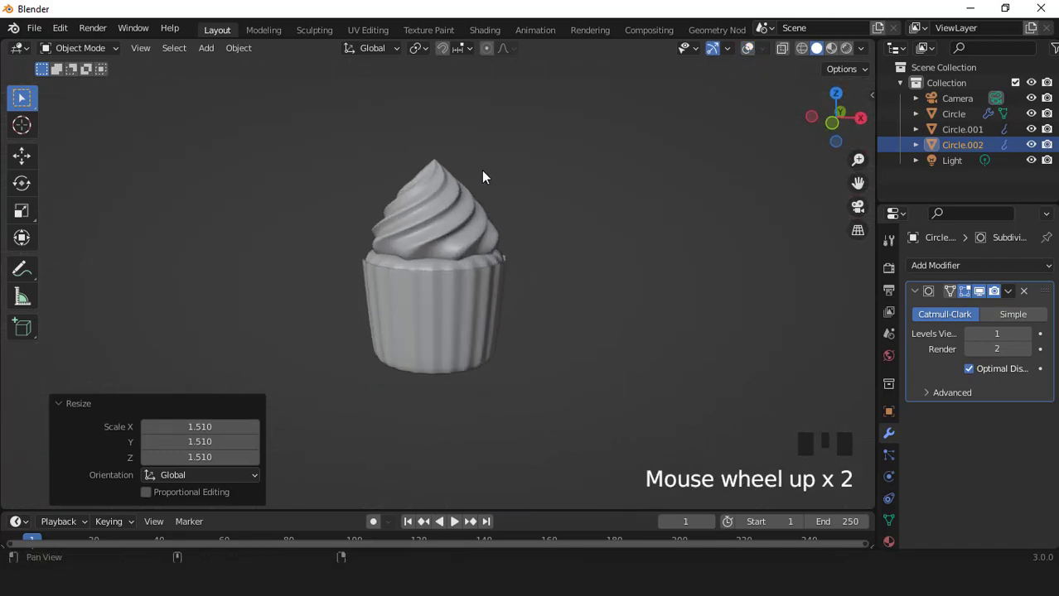
shift+middle_drag(485, 177, 480, 260)
scroll(488, 258, up, 3)
click(748, 47)
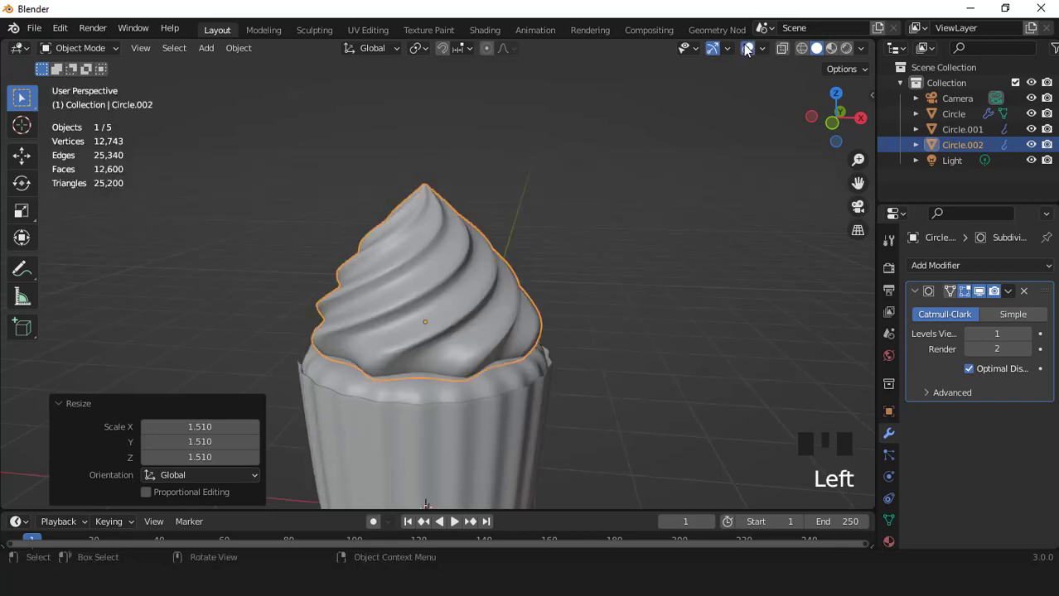
scroll(554, 282, down, 2)
middle_drag(554, 281, 485, 272)
- Show the cupcake in front view with rendered viewport shading and disable Scene World lighting
key(KP_1)
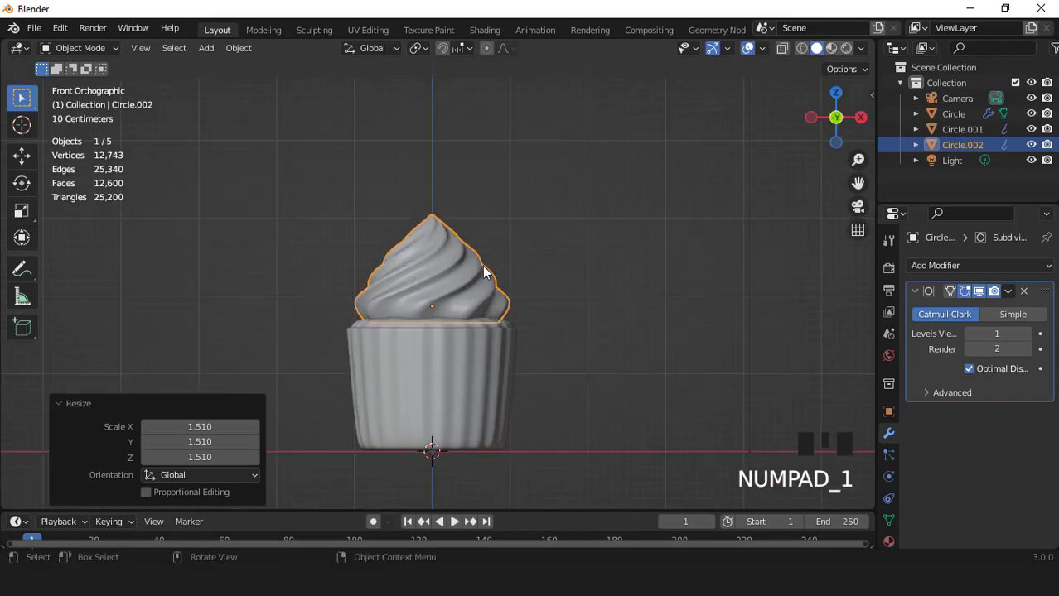
click(846, 47)
click(861, 47)
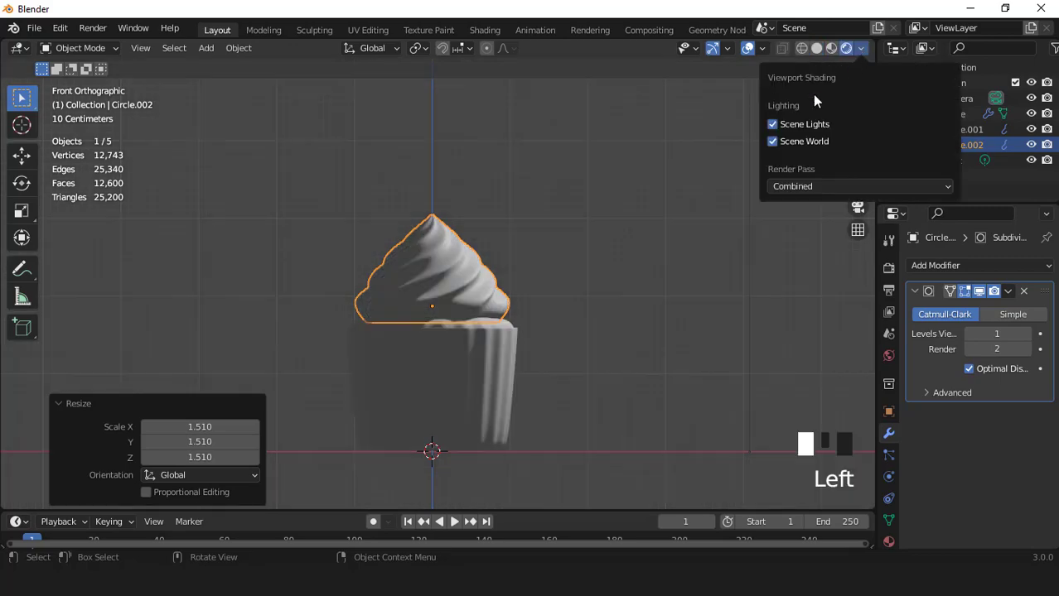
click(772, 141)
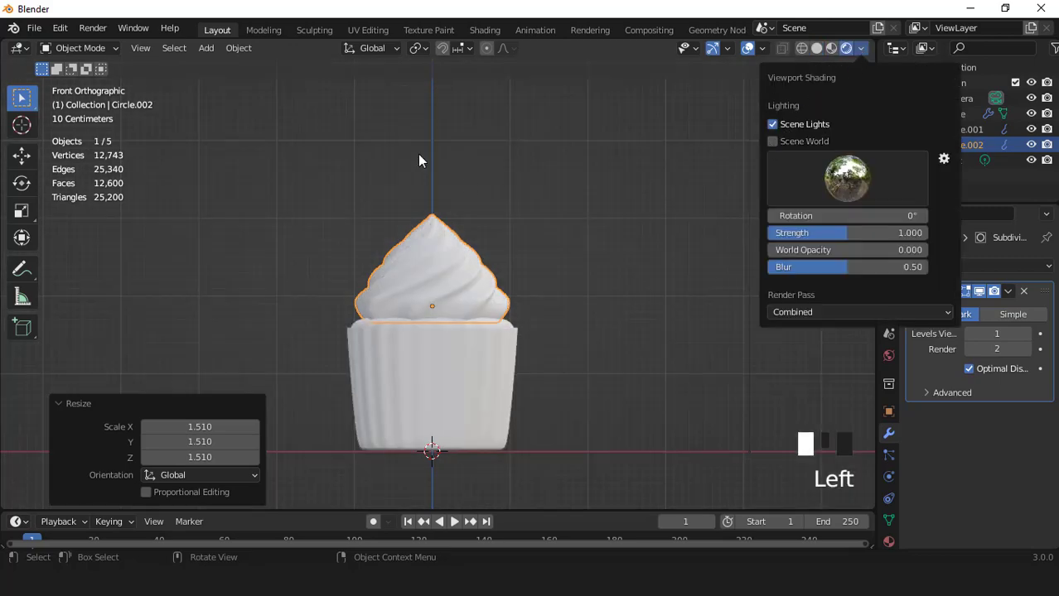
- Enable ambient occlusion in the Eevee render settings and set the color management Look to Medium High Contrast
click(885, 267)
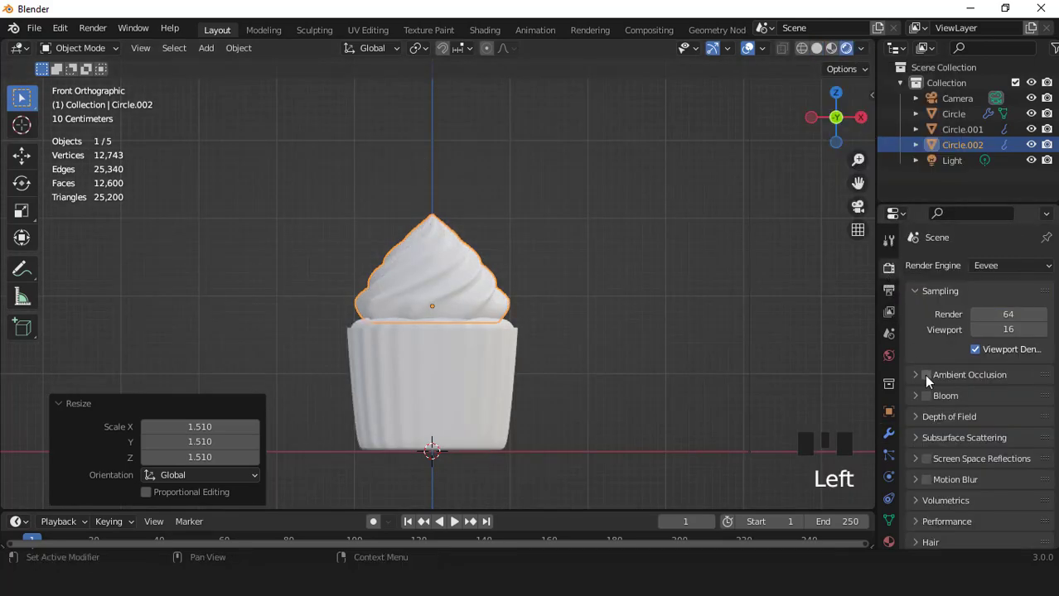
click(926, 375)
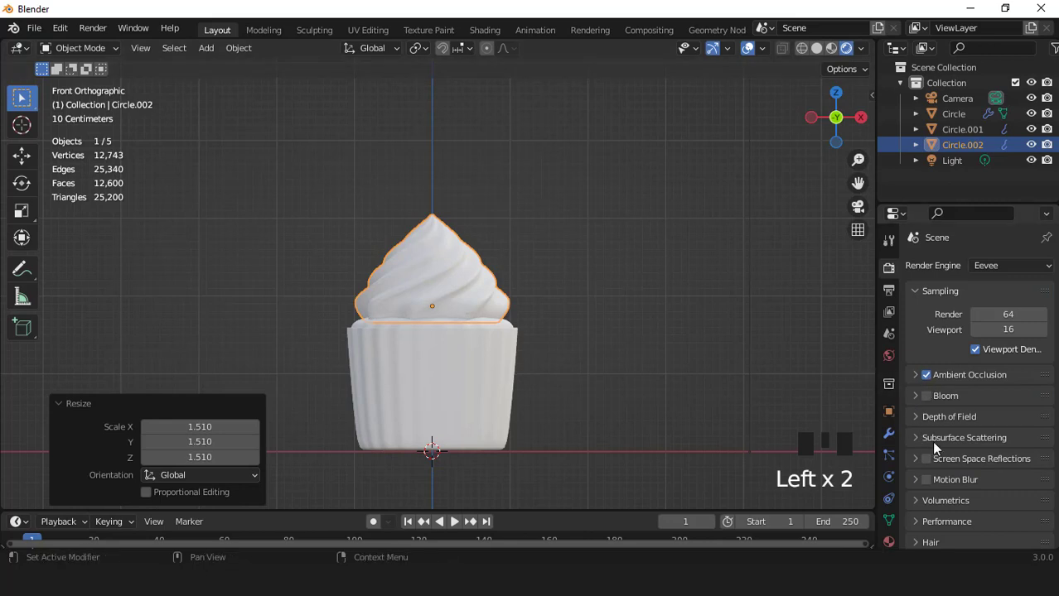
scroll(934, 448, down, 6)
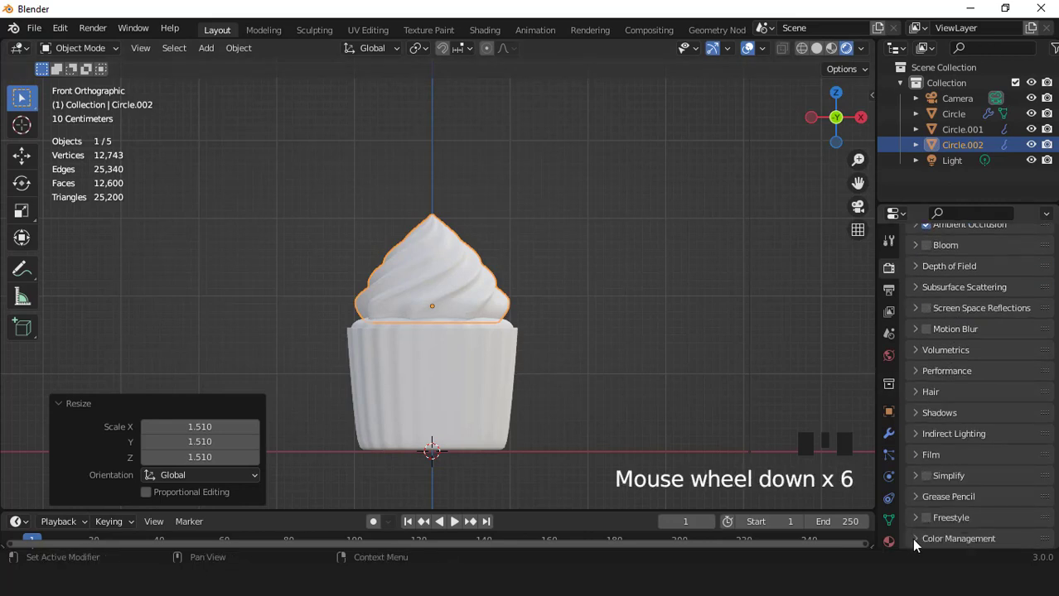
click(914, 540)
scroll(966, 491, down, 3)
click(992, 508)
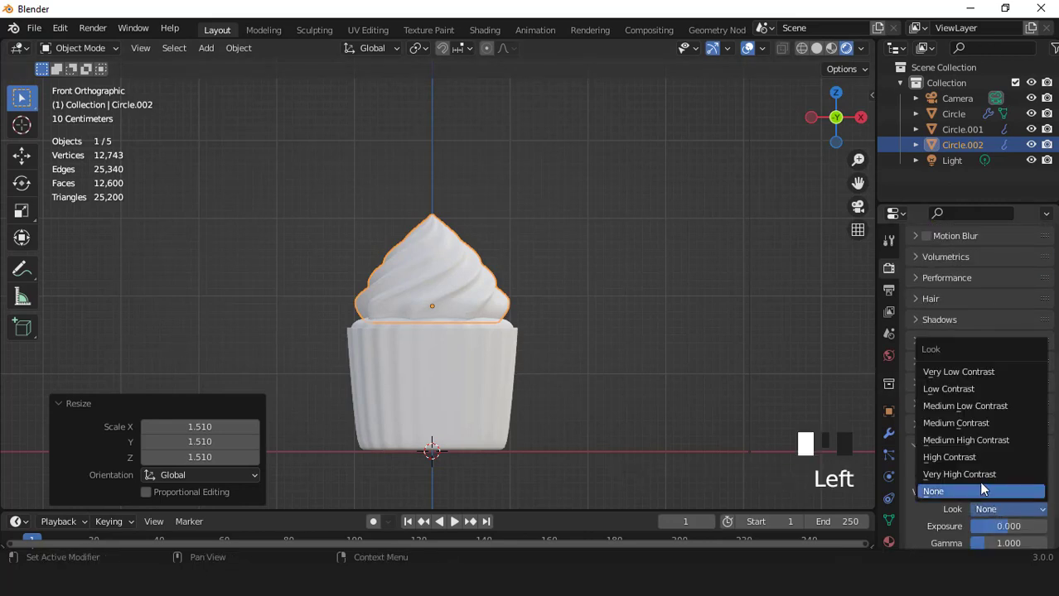
click(964, 444)
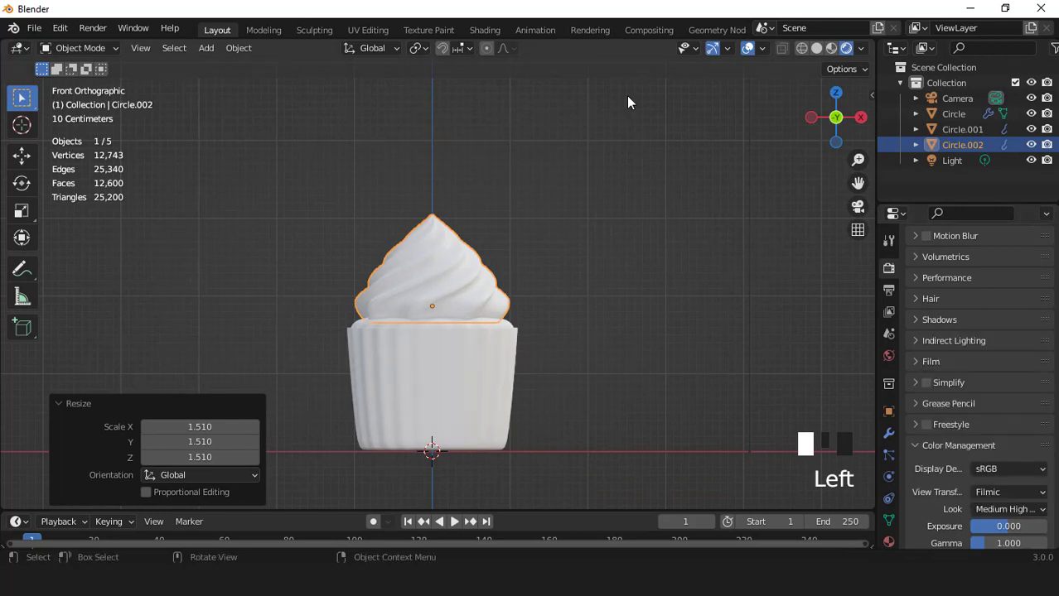
- Create a new material for the frosting and set its base color to a dark chocolate brown
scroll(511, 208, up, 2)
click(888, 542)
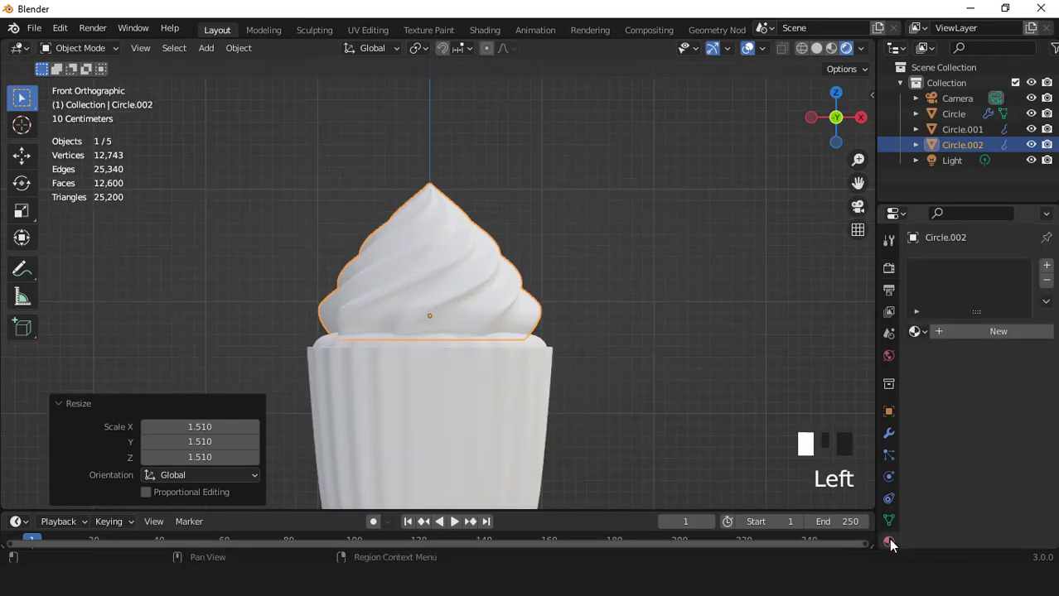
click(988, 332)
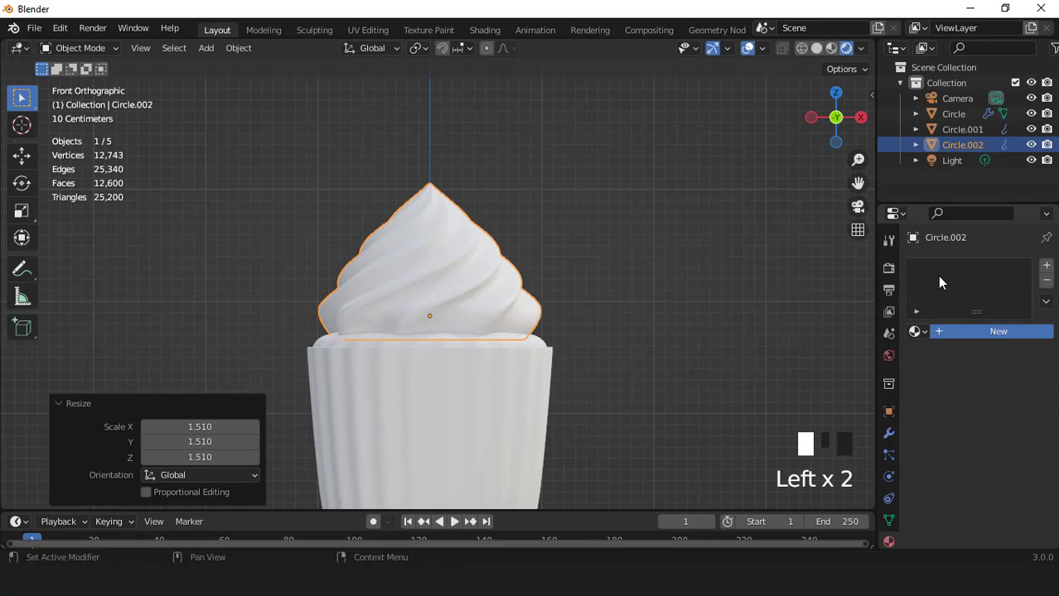
click(1006, 497)
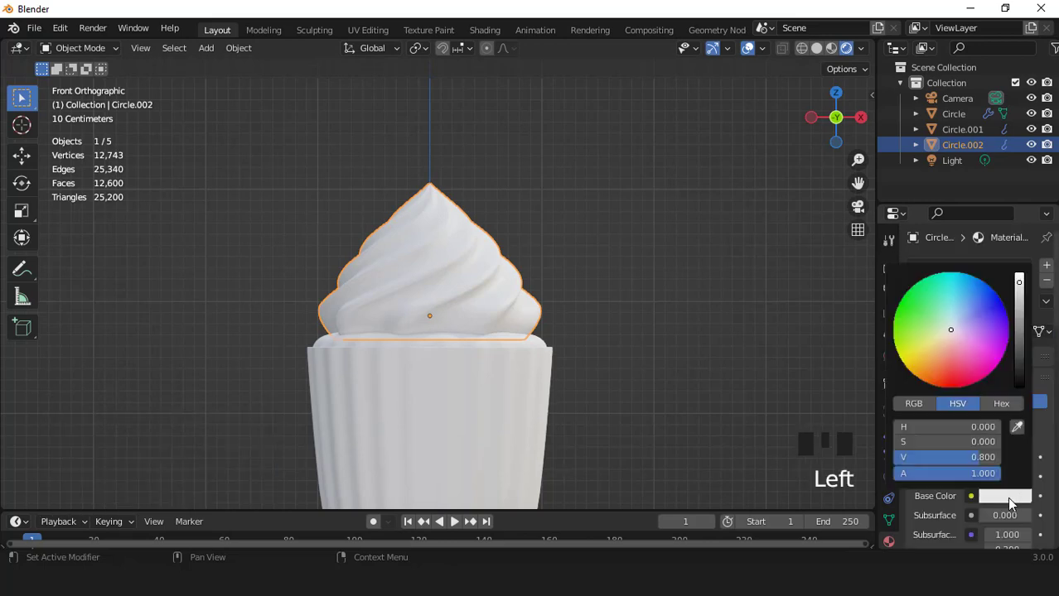
drag(935, 378, 939, 377)
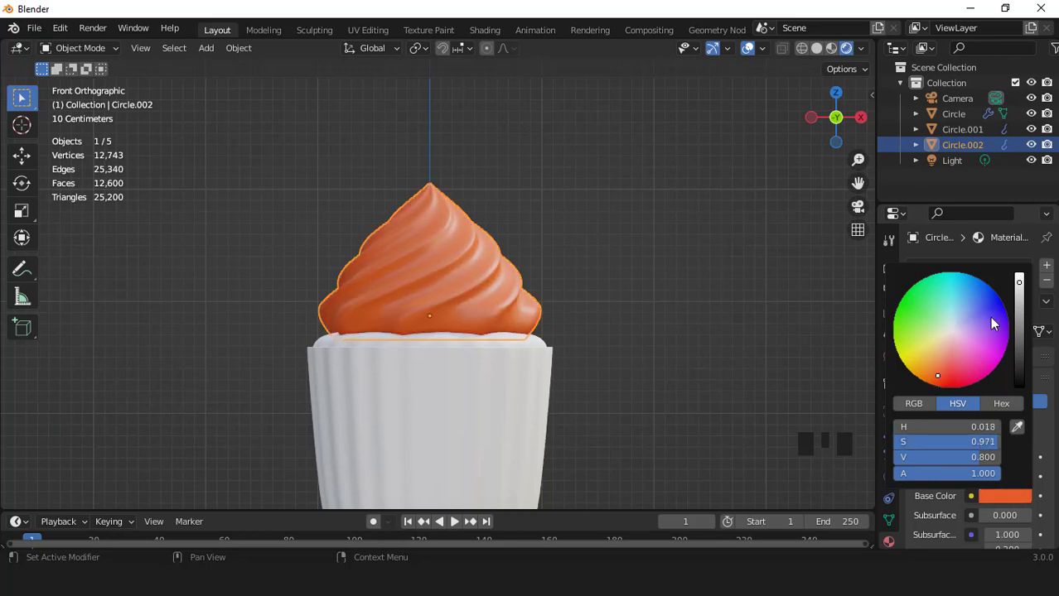
drag(1019, 283, 1021, 364)
- Select the cup, create a new material for it, and set its Subsurface value to 1.000
scroll(492, 289, down, 1)
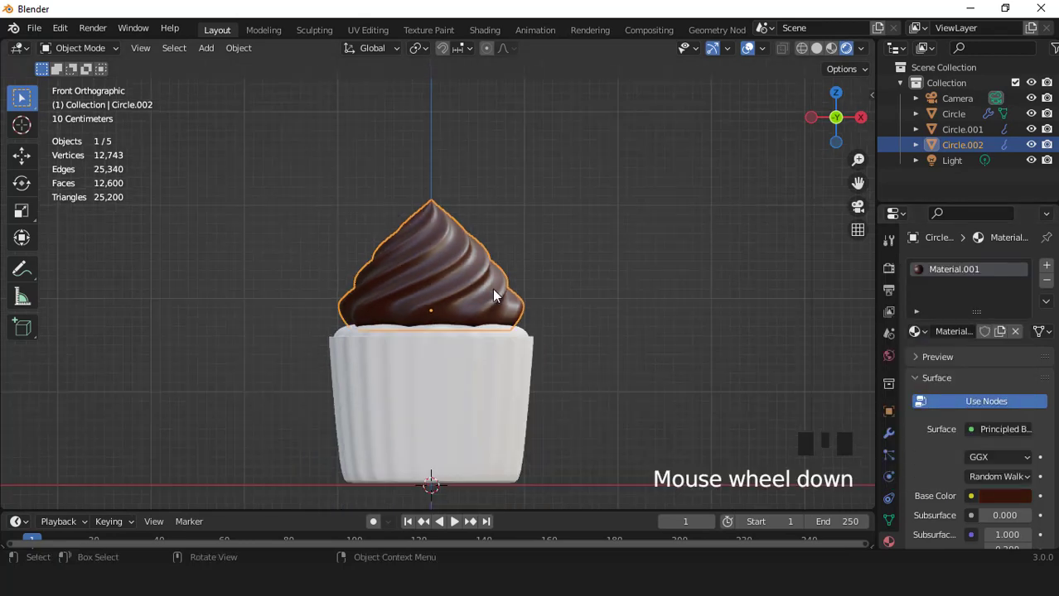
click(476, 392)
click(986, 334)
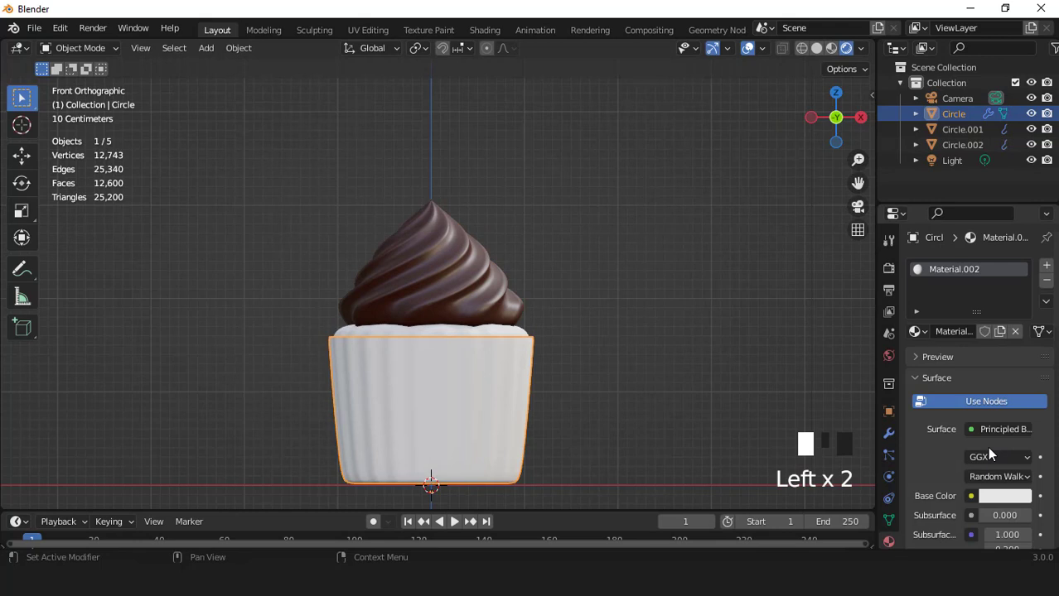
scroll(988, 439, down, 3)
scroll(990, 441, down, 1)
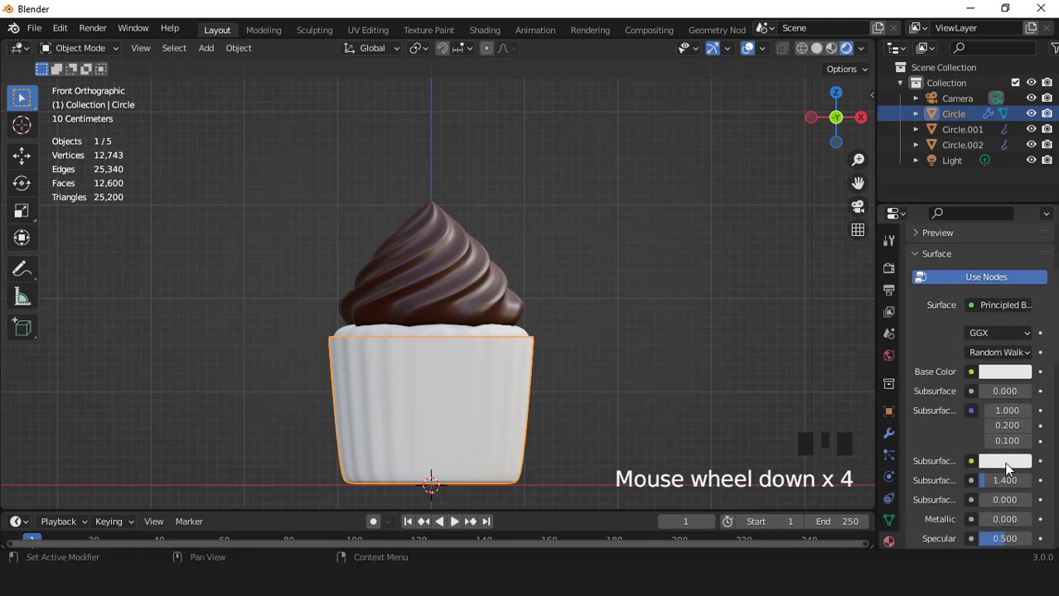
click(998, 461)
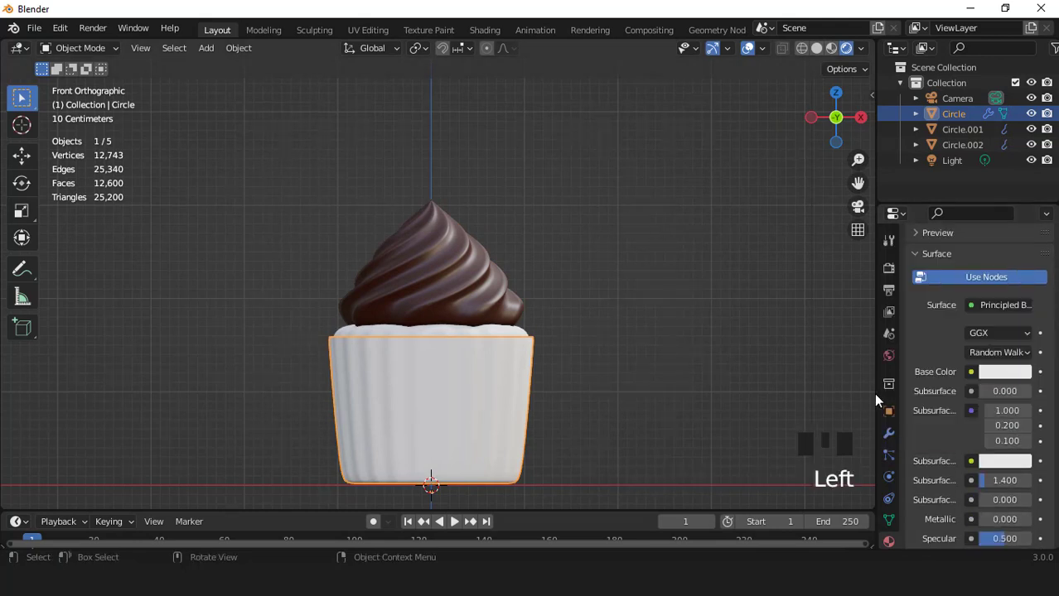
drag(996, 397, 1019, 397)
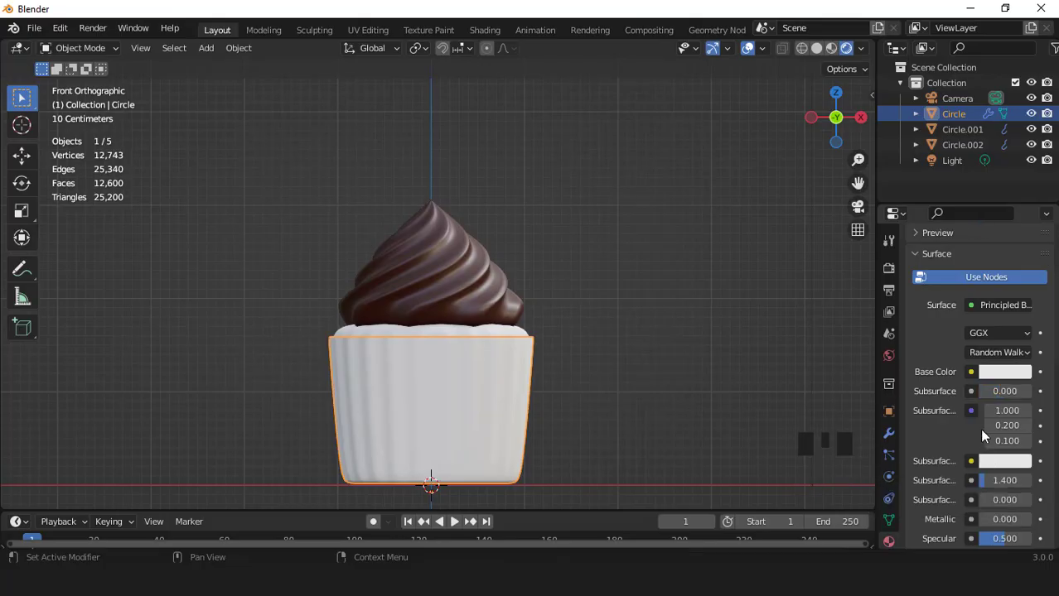
drag(986, 391, 1027, 391)
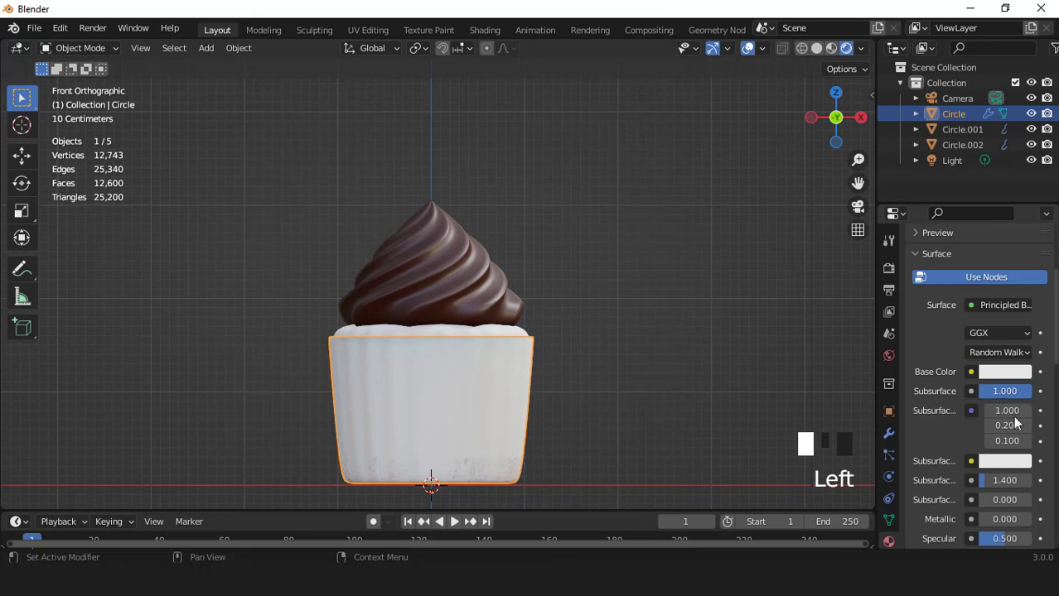
- Set the cup's subsurface color to a light peach with hue 0.082 and saturation 0.704, and raise its brightness
click(1000, 462)
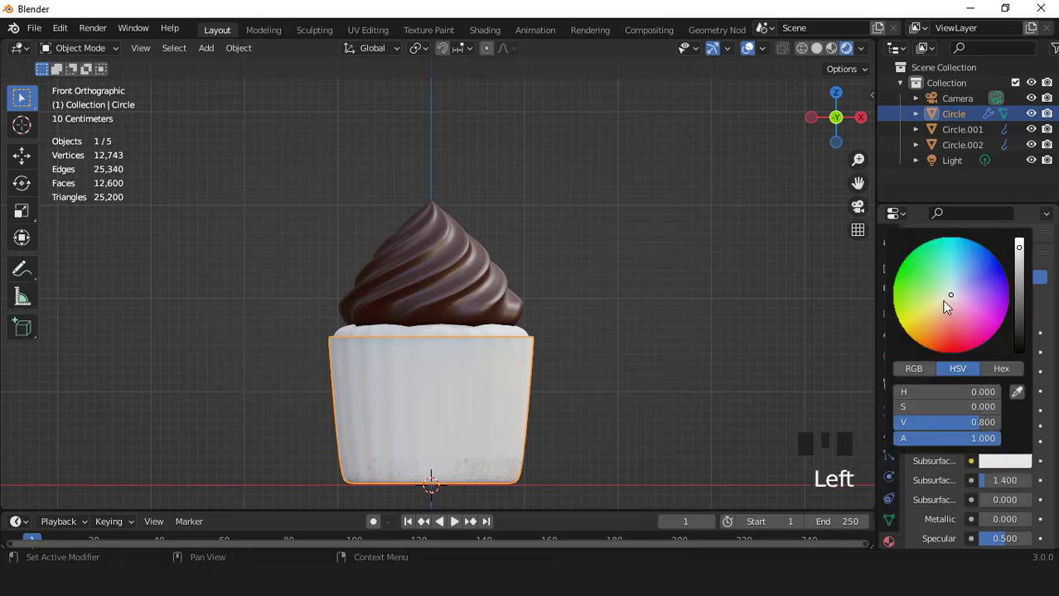
drag(950, 300, 936, 315)
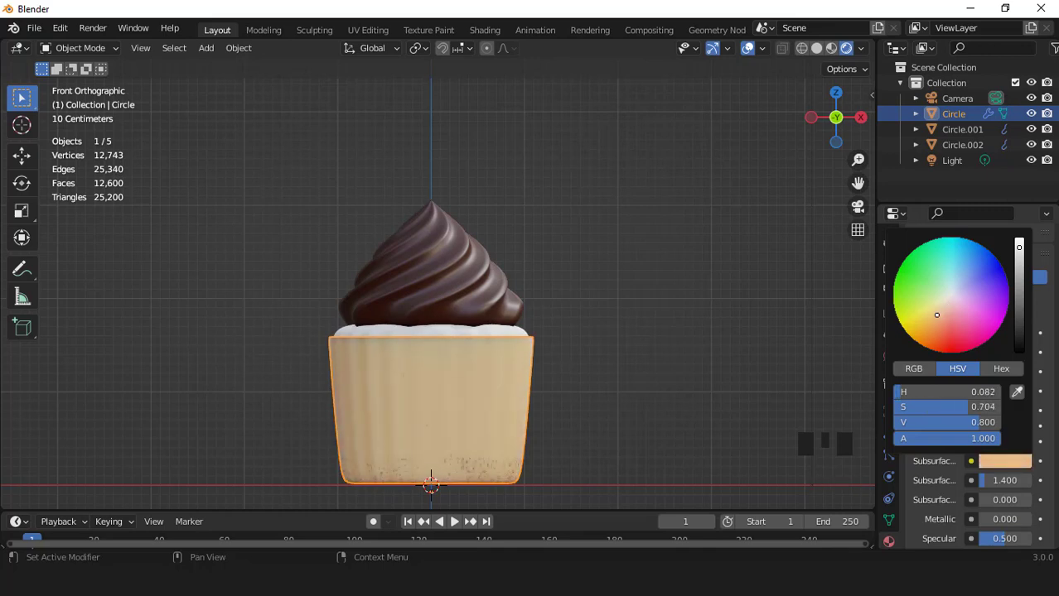
click(1019, 243)
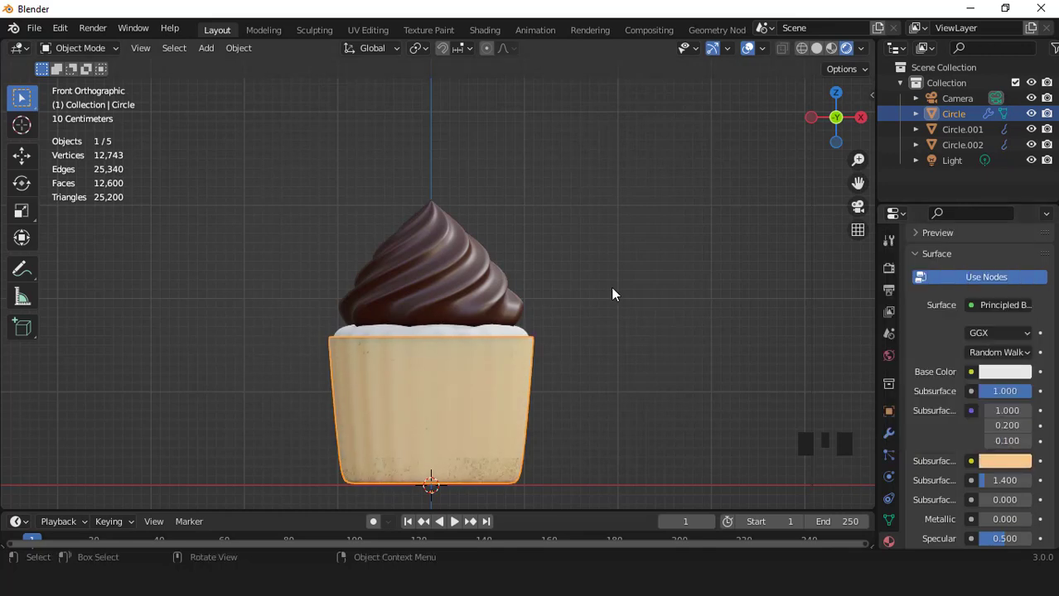
- Apply Shade Smooth to the cup
middle_drag(611, 287, 503, 339)
scroll(504, 339, up, 2)
right_click(559, 298)
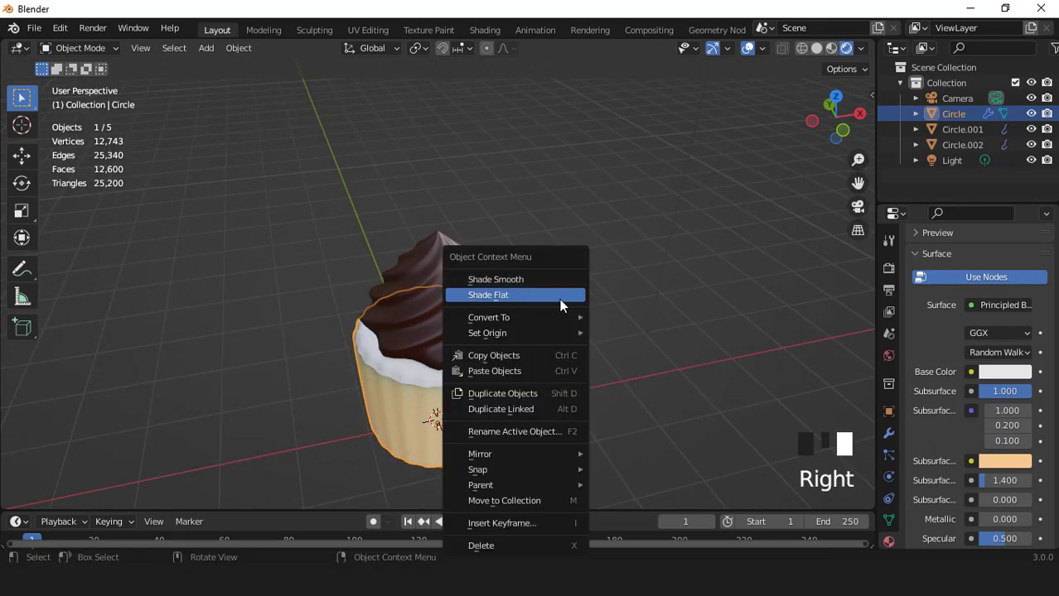
click(555, 280)
- Hide the viewport overlays and inspect the colored cupcake from several angles
click(746, 49)
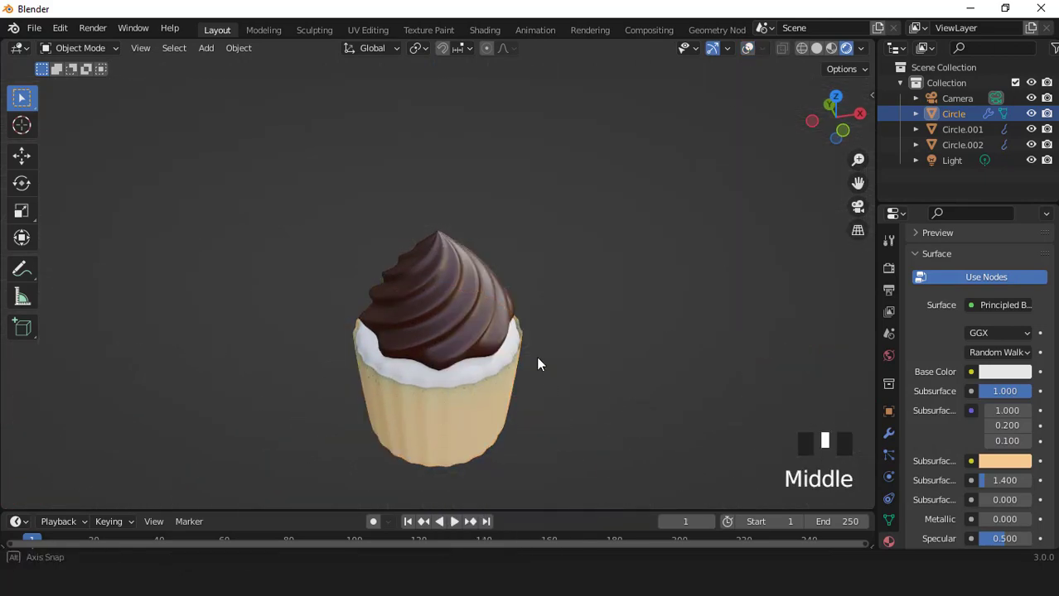
middle_drag(536, 356, 527, 241)
middle_drag(546, 349, 546, 350)
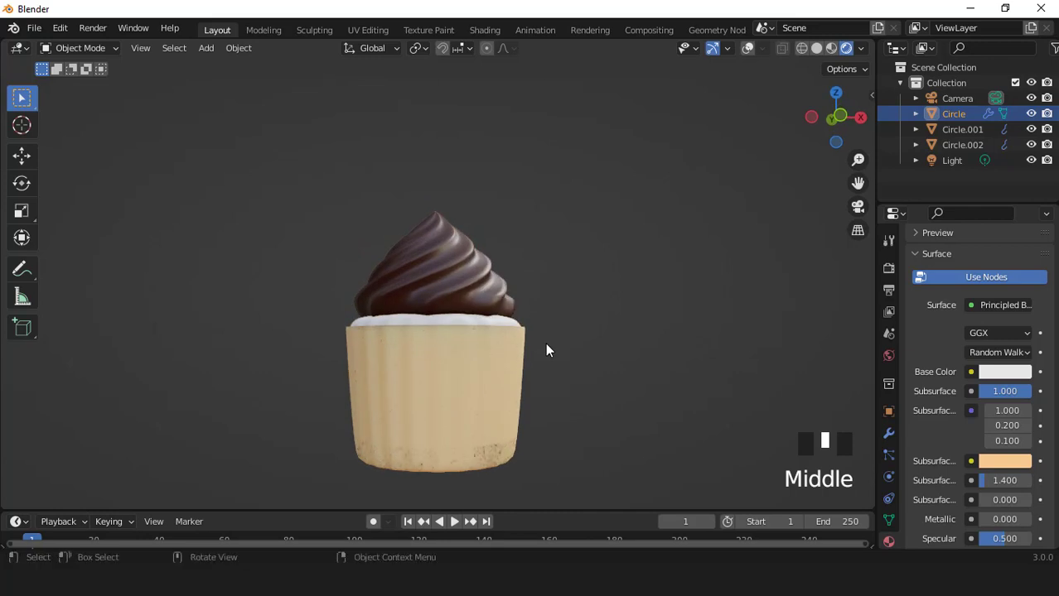
- In front view, change the cup's subsurface color to a very pale, nearly white cream
key(KP_1)
scroll(823, 351, up, 1)
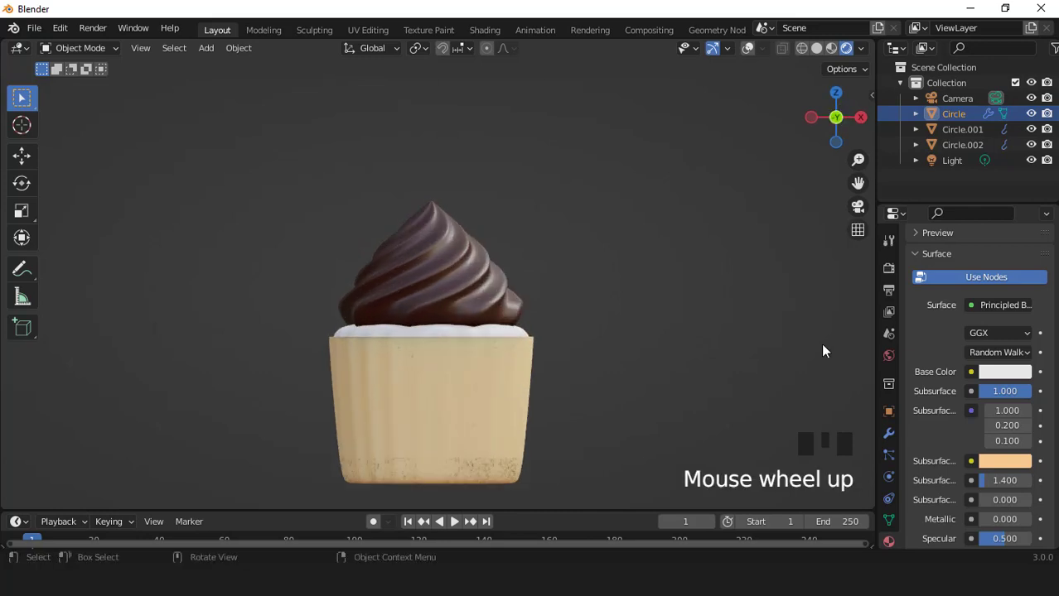
click(996, 461)
drag(953, 313, 949, 296)
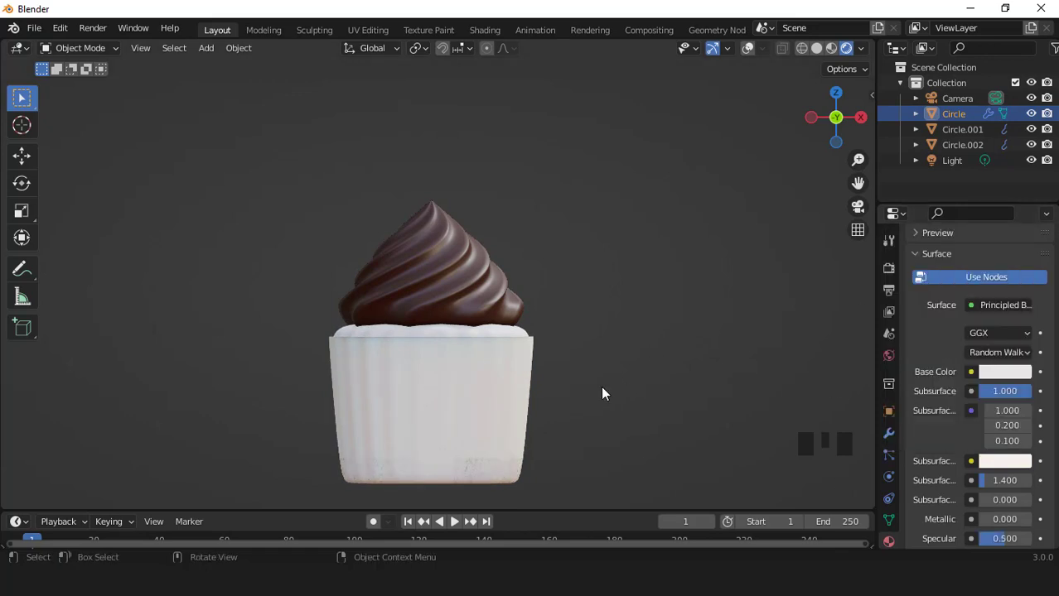
- Give the cake top a new material with an orange base color of hue 0.048 and saturation 0.951, and darken it to brown
scroll(441, 292, down, 2)
middle_drag(441, 292, 439, 348)
scroll(439, 349, up, 2)
click(503, 365)
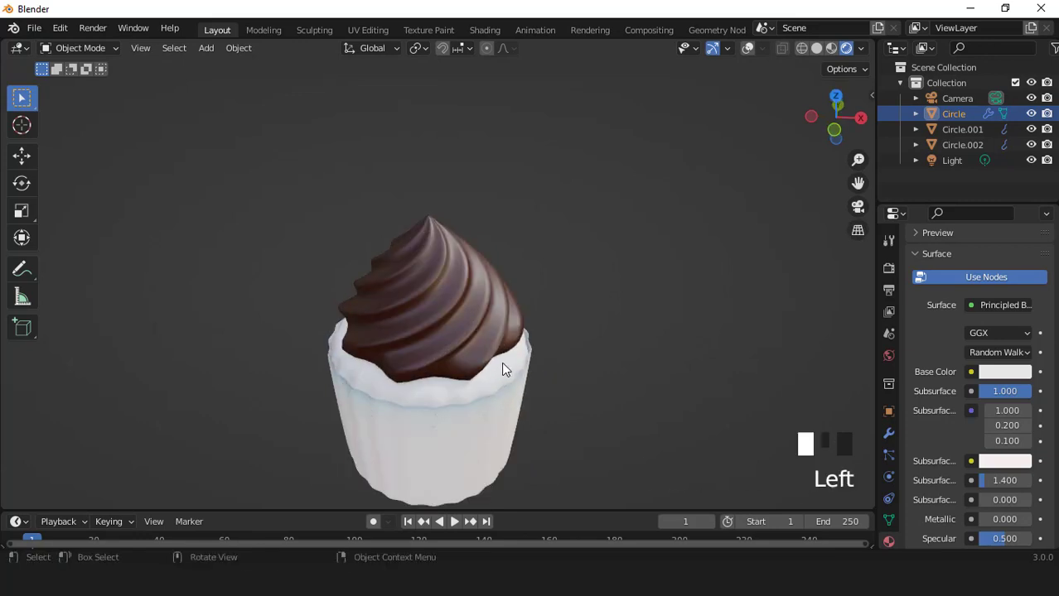
click(747, 48)
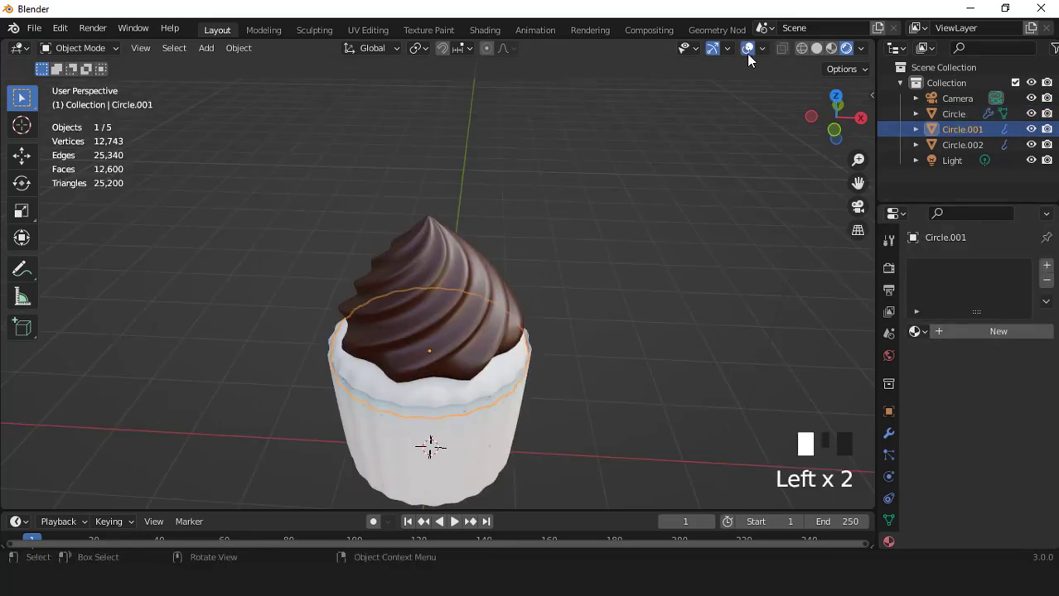
click(997, 331)
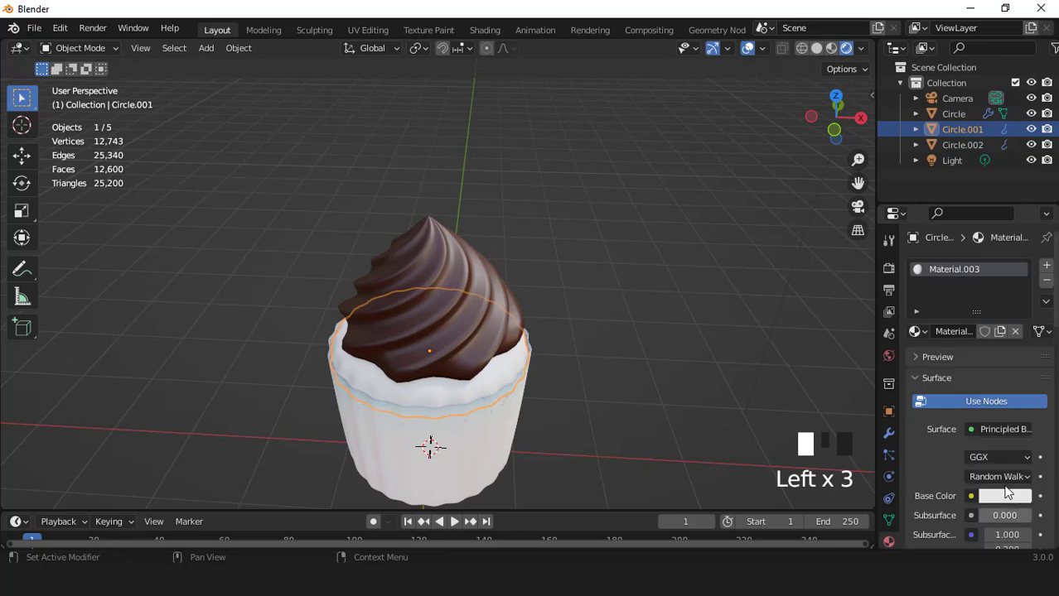
click(1005, 495)
click(929, 352)
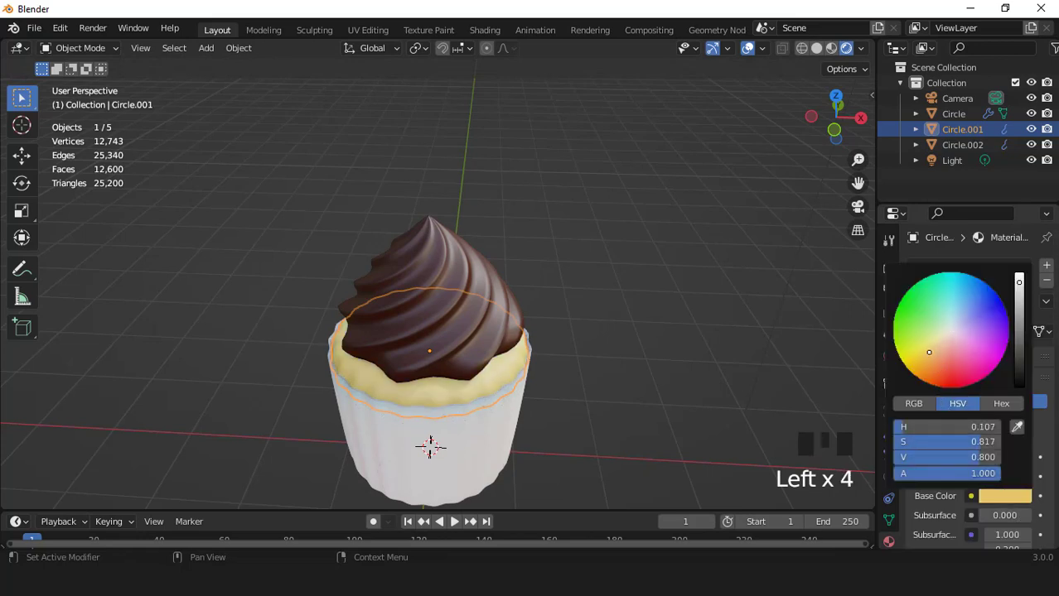
drag(932, 355, 933, 370)
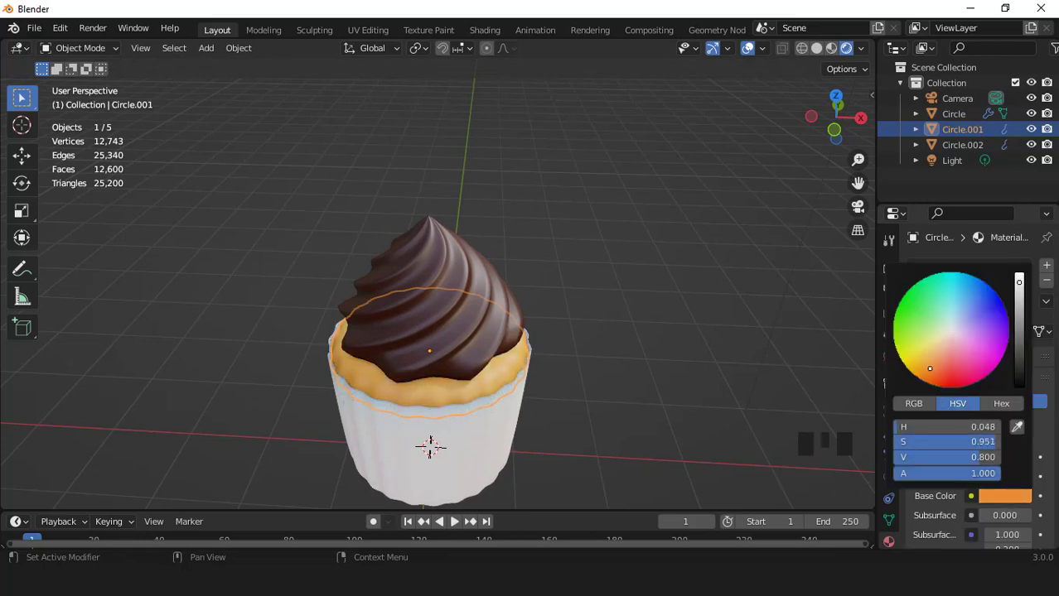
drag(1020, 283, 1019, 314)
- Hide the viewport overlays and check the cake top's new color from an angle and from the front
scroll(566, 349, down, 2)
middle_drag(567, 349, 563, 274)
click(740, 51)
click(747, 49)
mouse_move(571, 319)
middle_down()
mouse_move(583, 316)
mouse_move(526, 326)
mouse_move(554, 345)
mouse_move(571, 333)
middle_up()
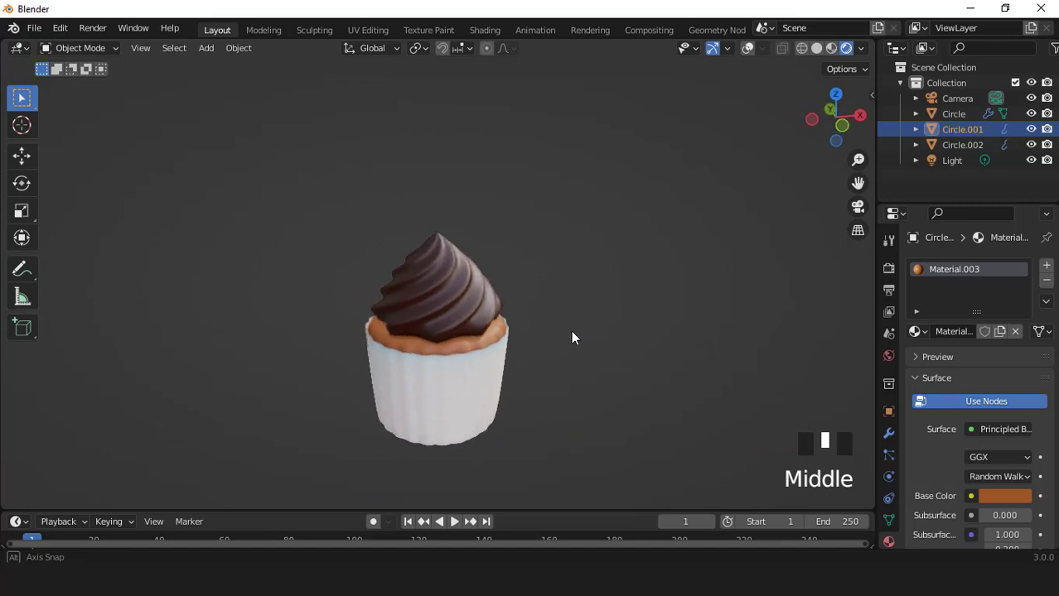
scroll(573, 332, up, 2)
key(KP_1)
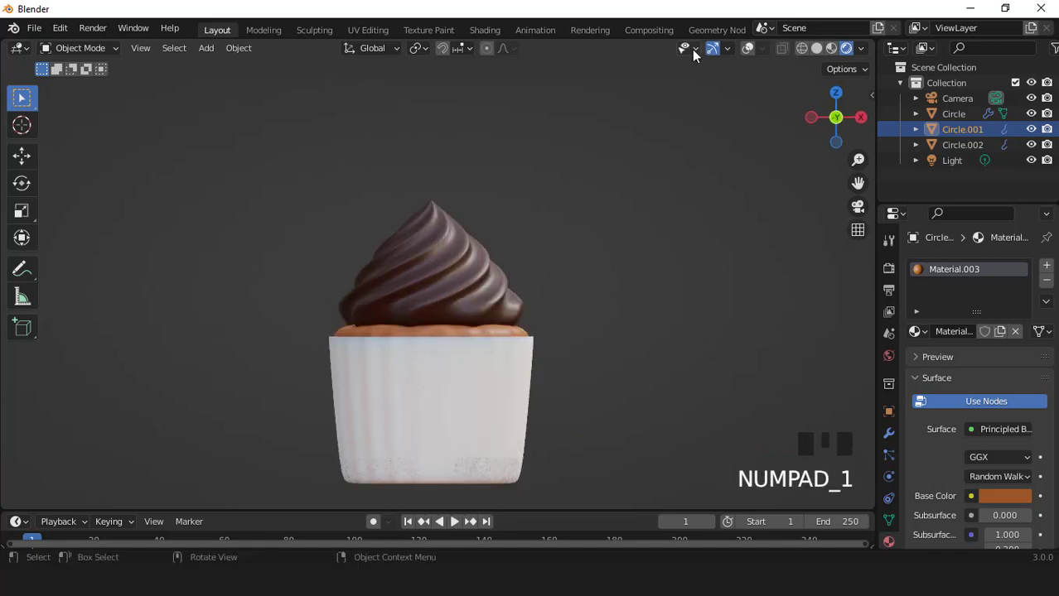
- Show the overlays again and lower the cup about 0.116 m along Z to expose more of the cake top
click(748, 49)
click(487, 401)
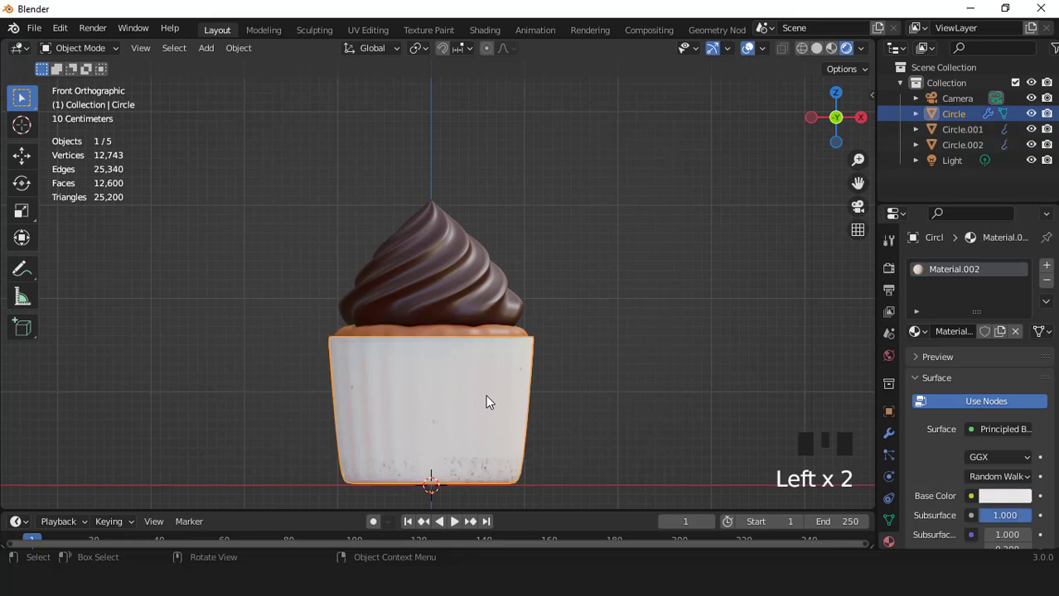
key(g)
key(z)
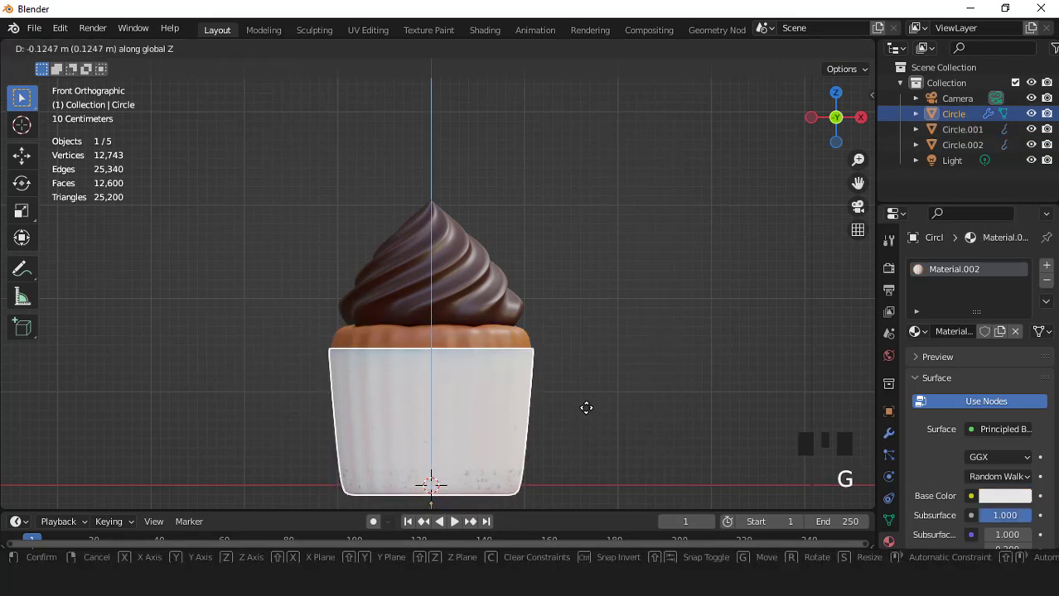
click(586, 407)
- In Edit Mode, raise the cup's selected bottom geometry about 0.17 m along Z to shorten the cup
middle_drag(592, 391, 543, 367)
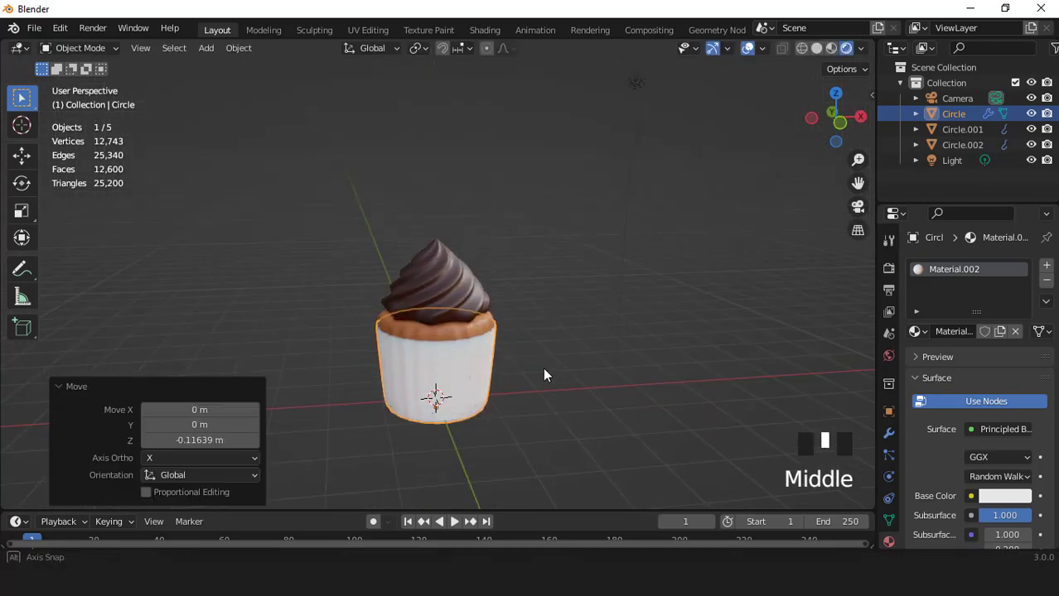
scroll(543, 366, up, 2)
key(Tab)
key(KP_1)
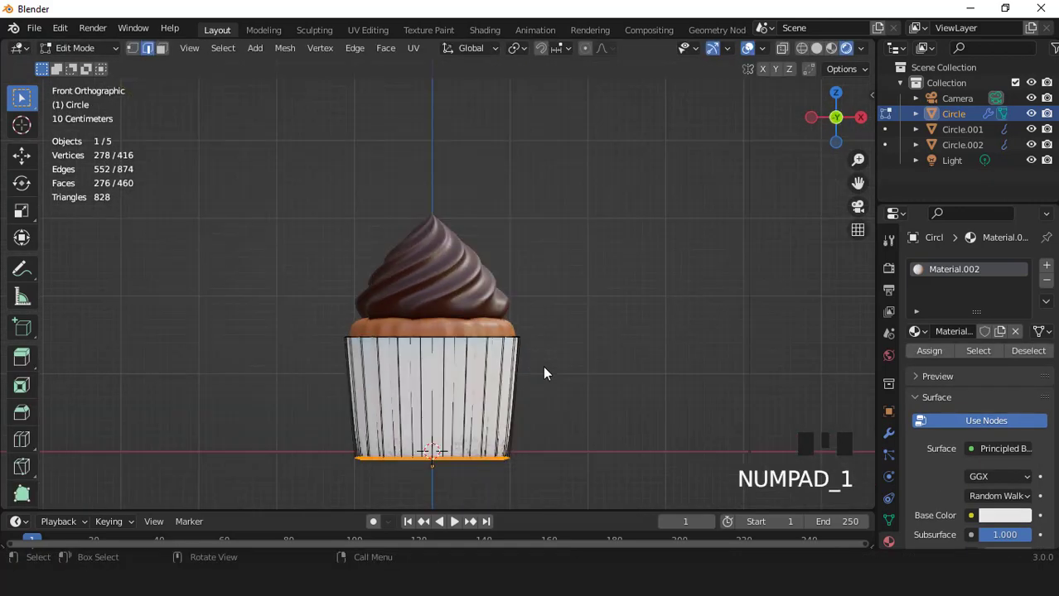
key(g)
key(z)
click(542, 356)
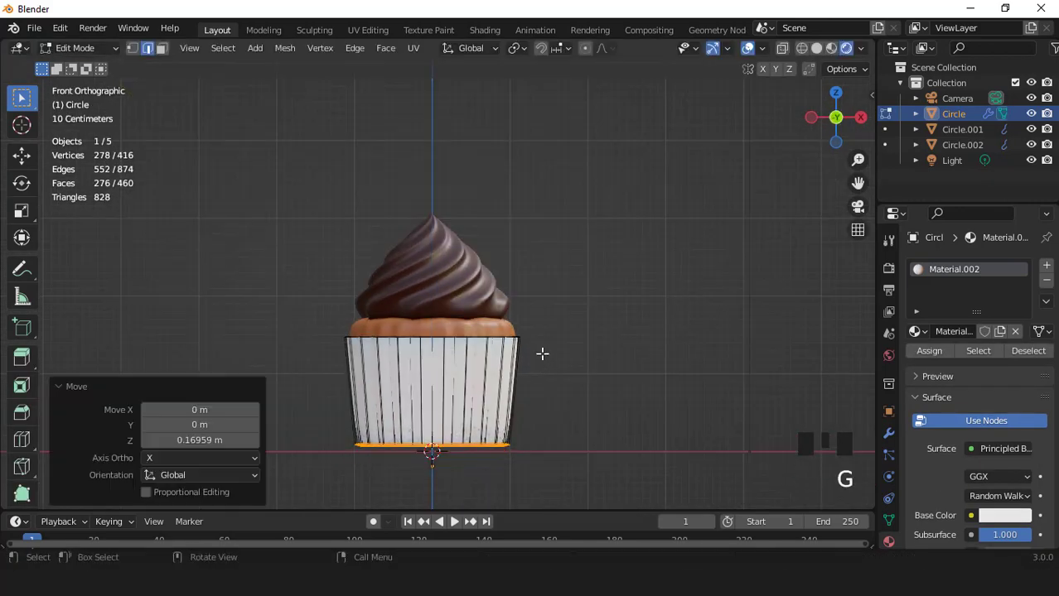
- Select the cup, frosting and cake top together in Object Mode and lower them about 0.06 m along Z onto the ground line
key(Tab)
shift+click(471, 323)
shift+click(471, 325)
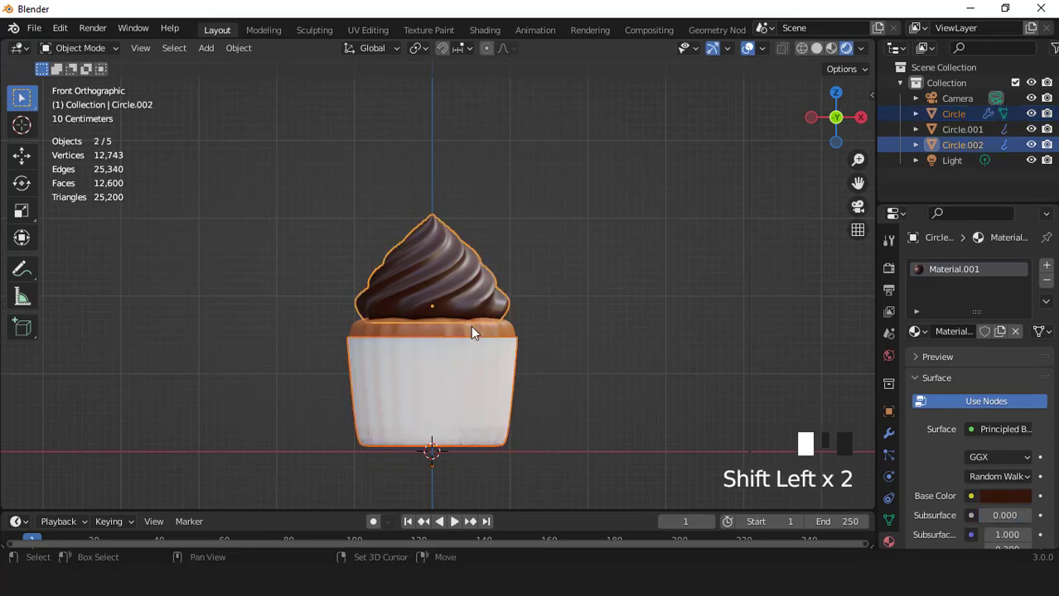
key(g)
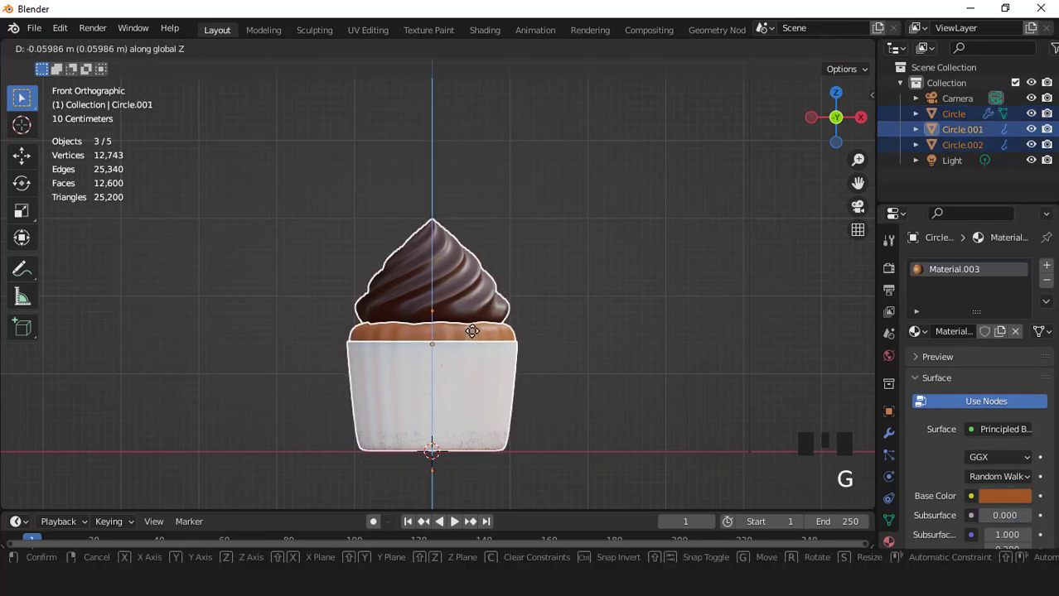
click(471, 332)
- Hide the viewport overlays and inspect the cupcake's proportions from the front and at an angle
click(747, 47)
middle_drag(539, 264, 519, 312)
scroll(520, 313, up, 2)
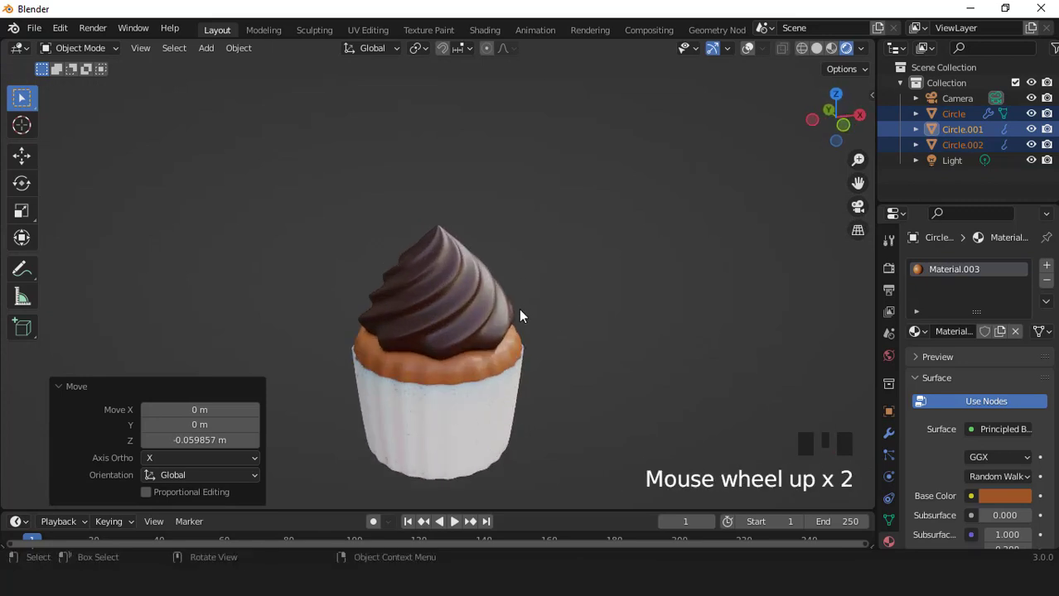
key(KP_1)
scroll(525, 338, up, 2)
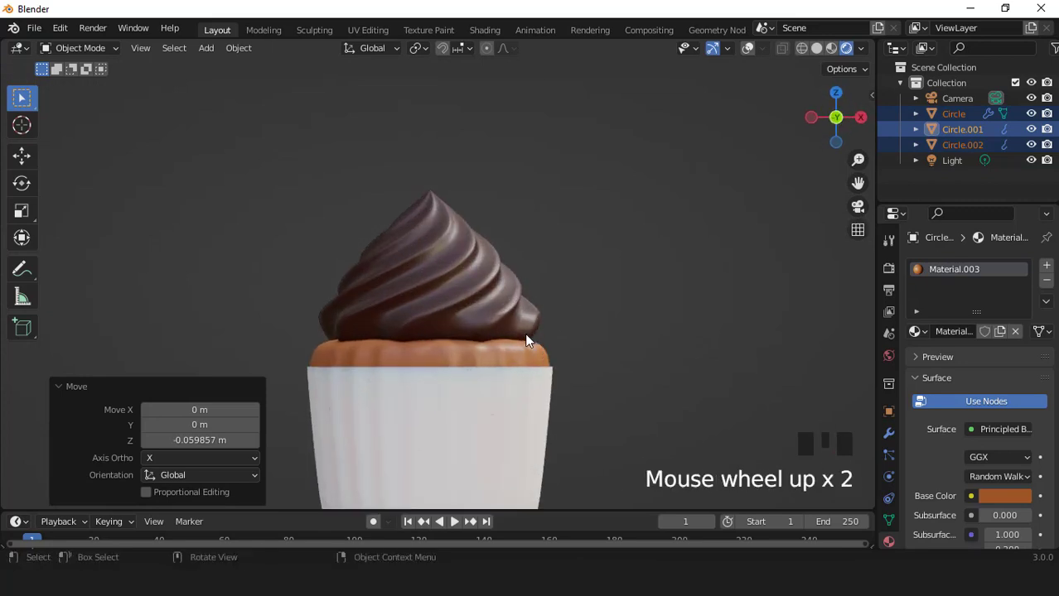
scroll(526, 340, down, 3)
middle_drag(526, 340, 524, 350)
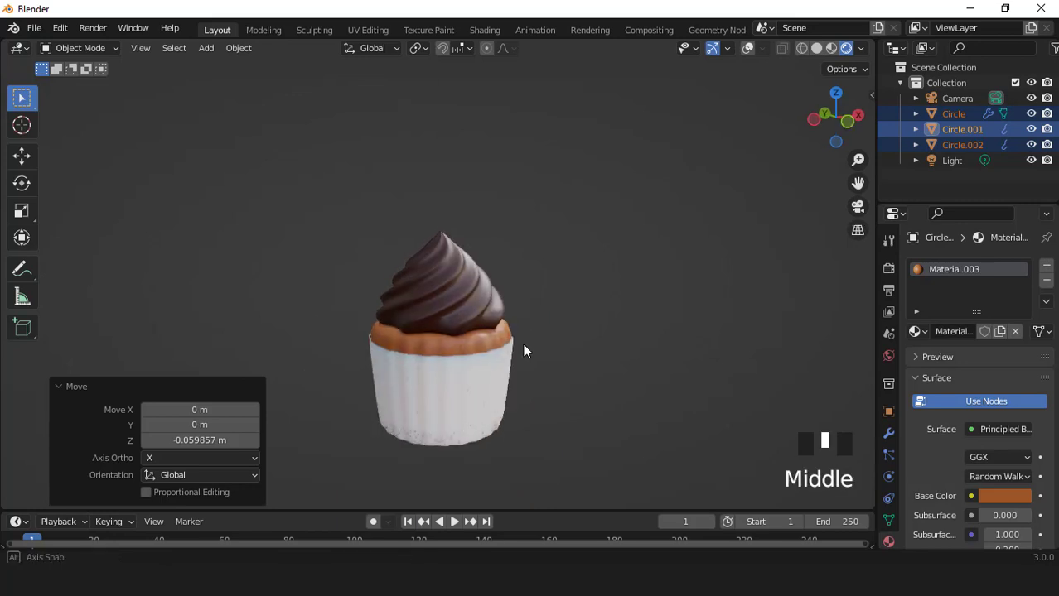
- Show the overlays and raise only the cup about 0.067 m along Z in front view
click(490, 383)
click(745, 48)
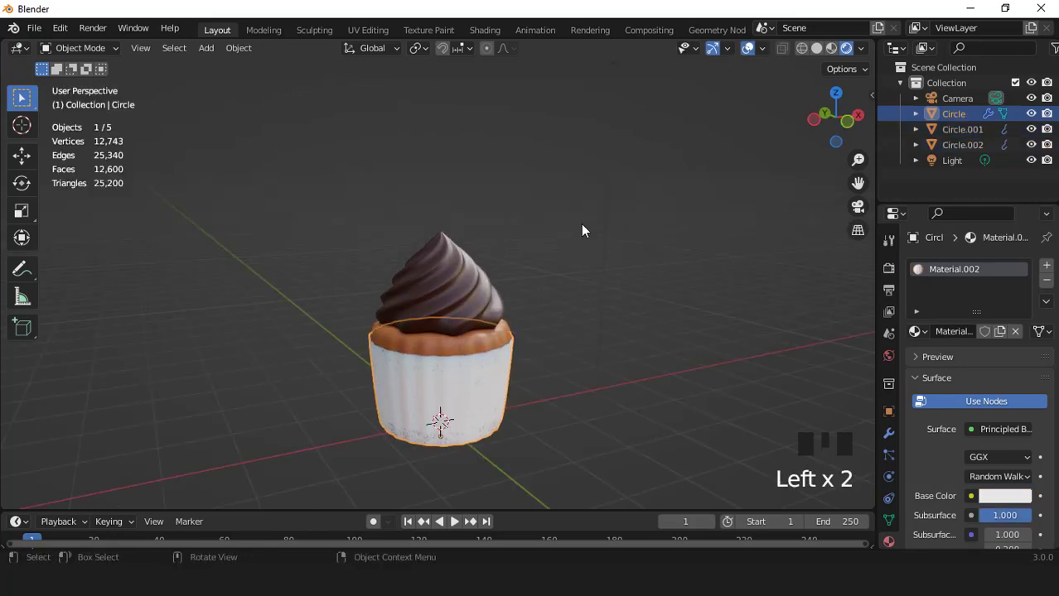
key(KP_1)
scroll(594, 329, up, 1)
scroll(594, 330, up, 1)
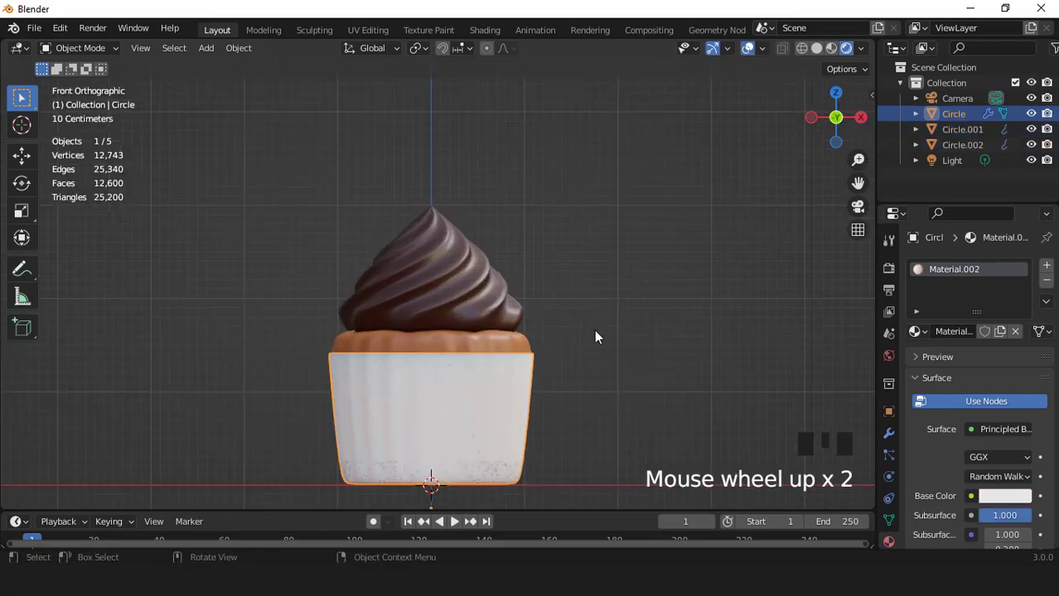
key(g)
key(z)
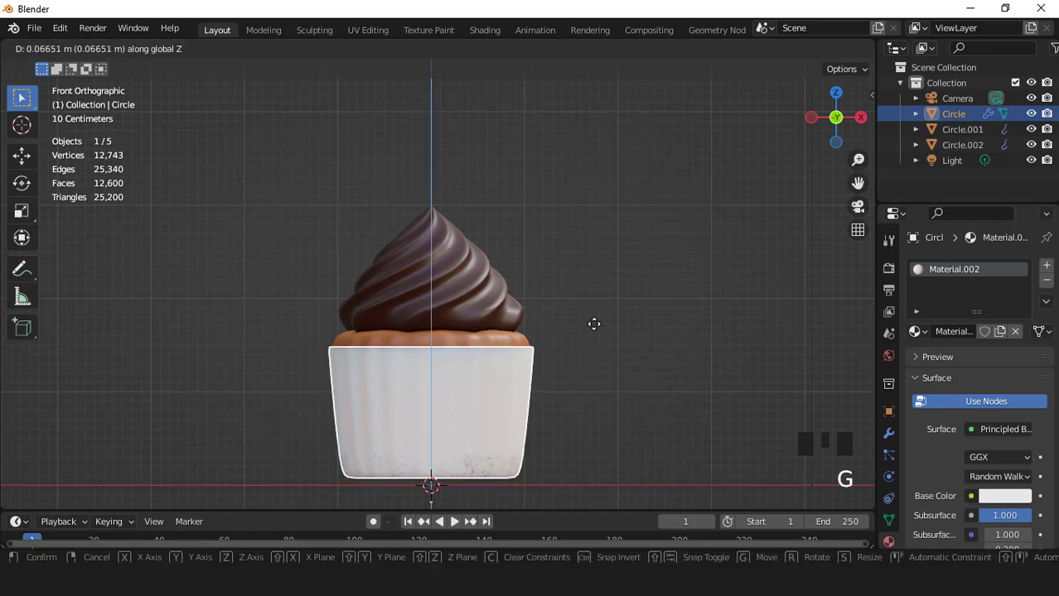
click(594, 325)
- Add the frosting and cake top to the selection and lower the whole cupcake about 0.067 m along Z
shift+click(484, 329)
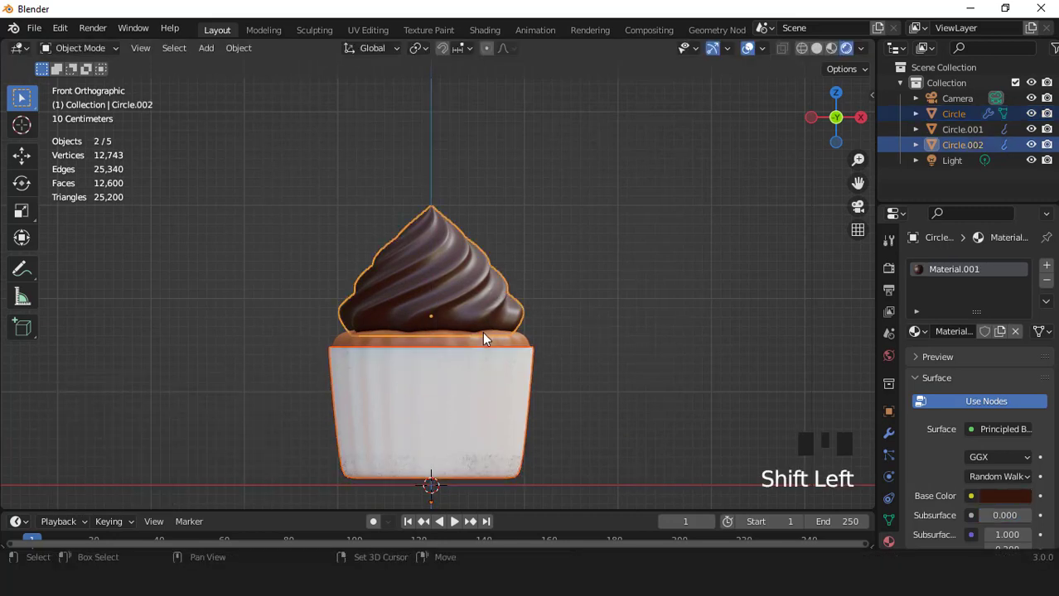
shift+click(484, 338)
key(g)
key(z)
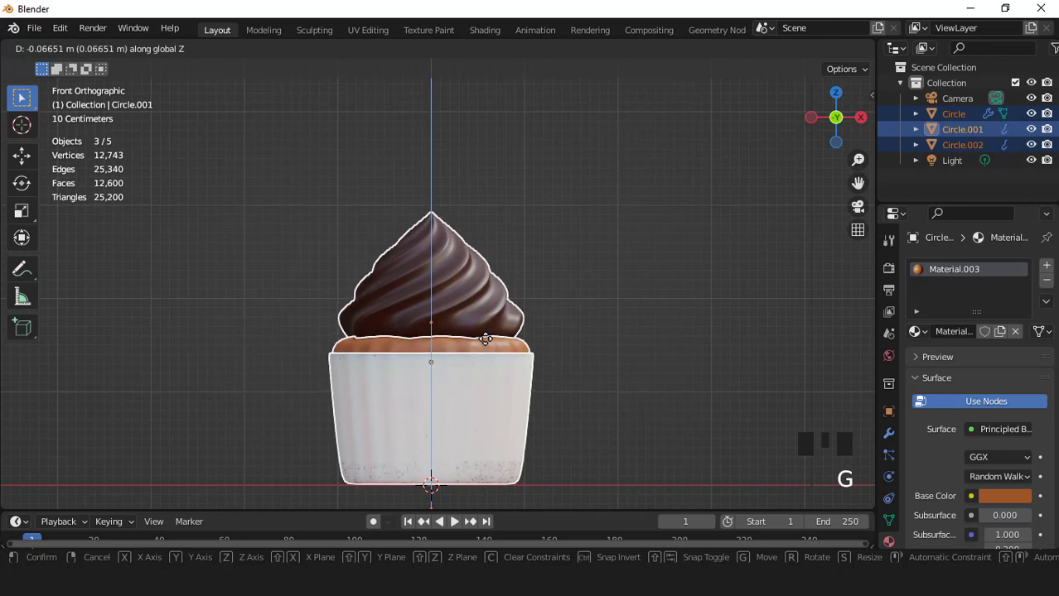
click(486, 338)
- Hide the viewport overlays and view the adjusted cupcake from an angle
scroll(501, 330, down, 3)
click(745, 52)
middle_drag(471, 229, 642, 280)
scroll(642, 280, up, 2)
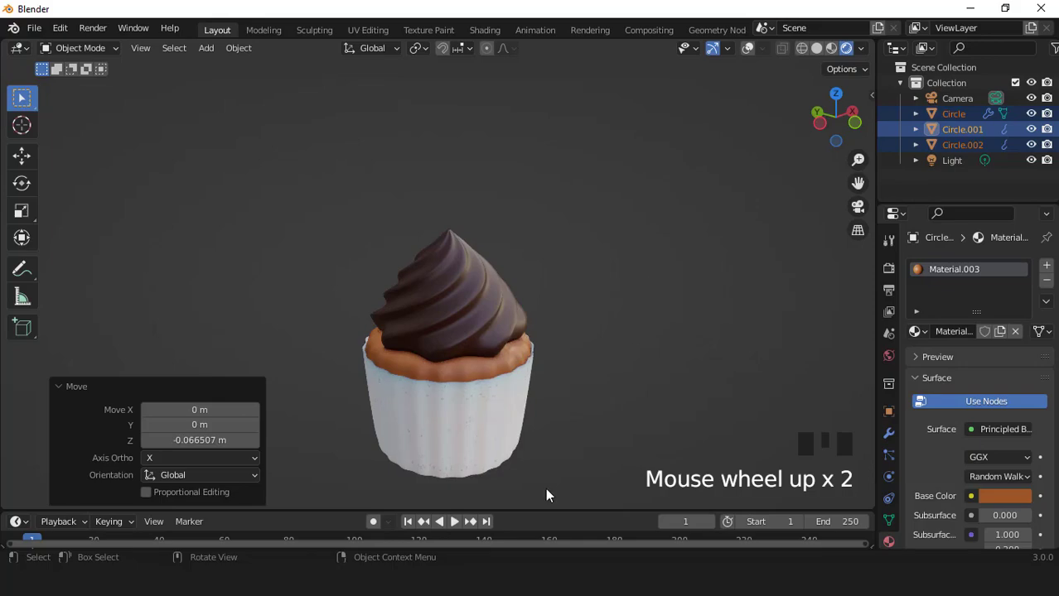